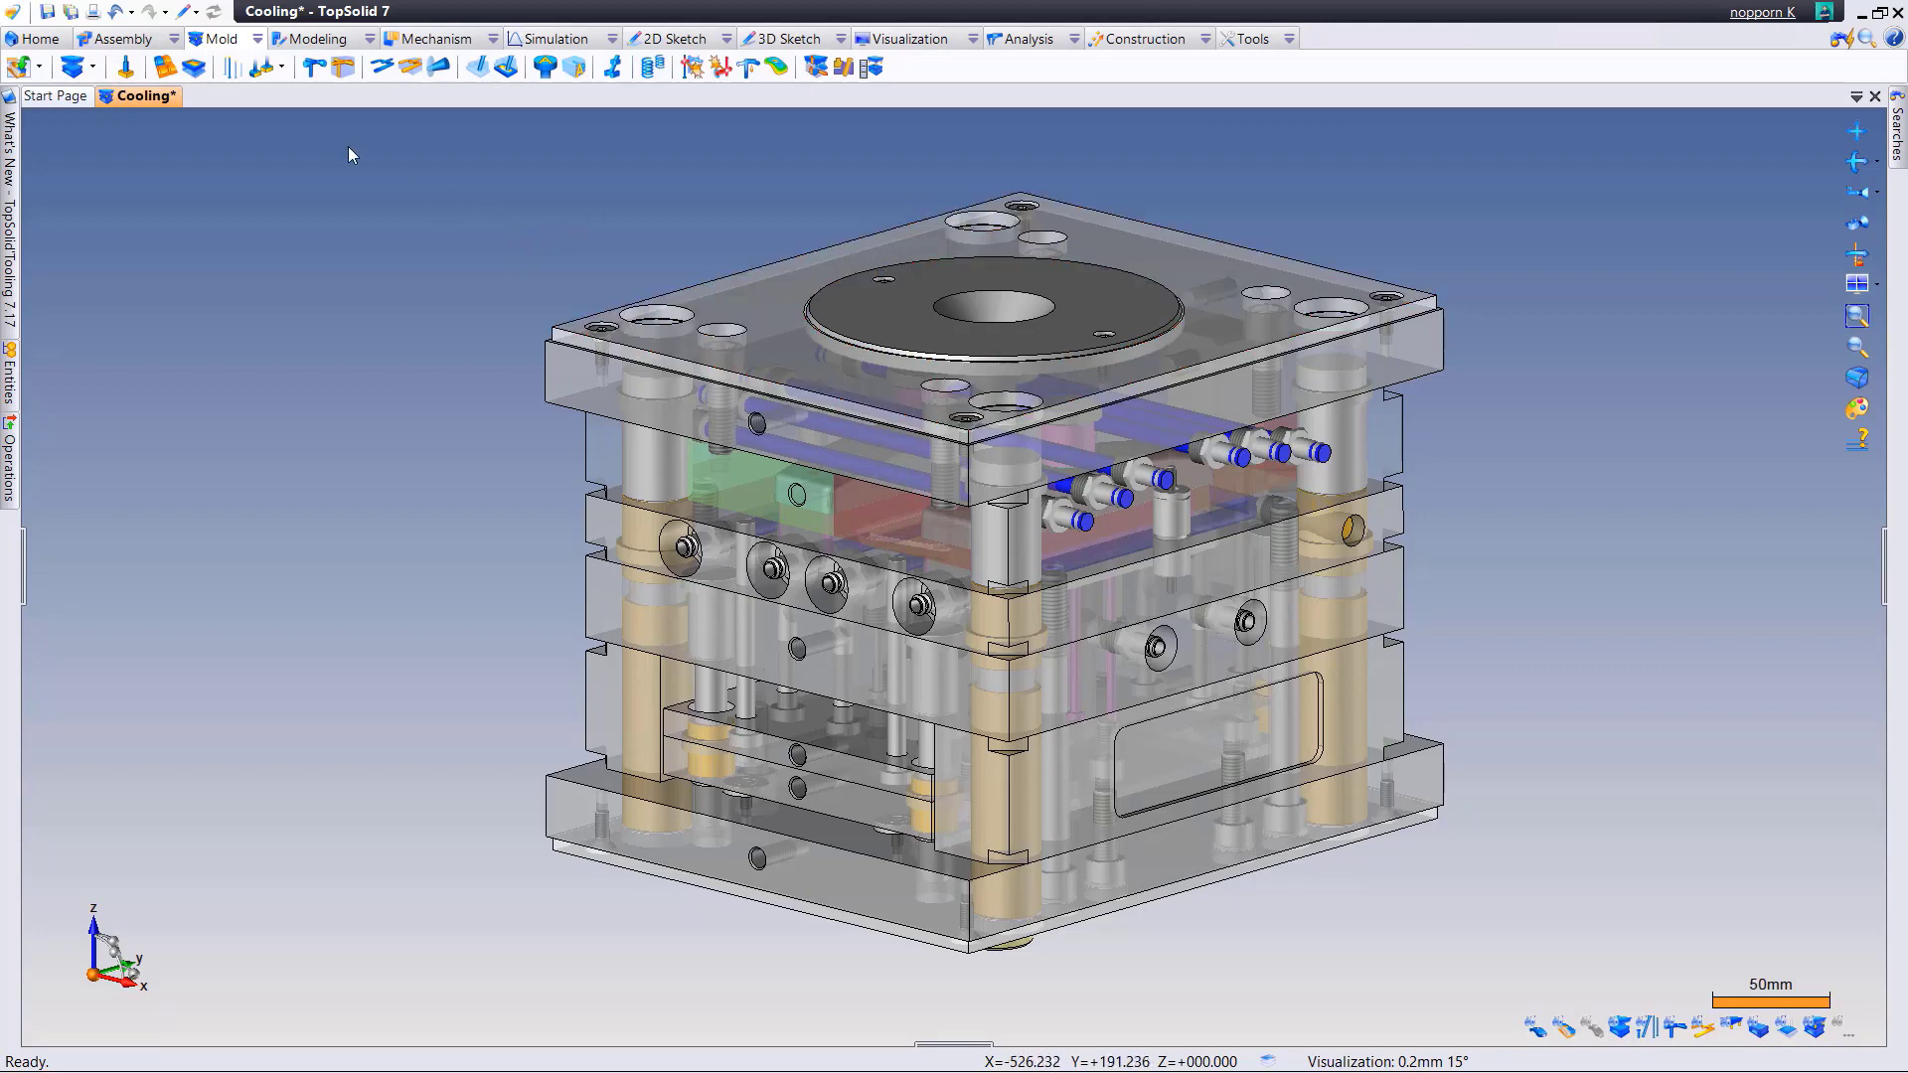
# - Open the Mold tab's tool list to reach Drillings Marking
pyautogui.click(261, 42)
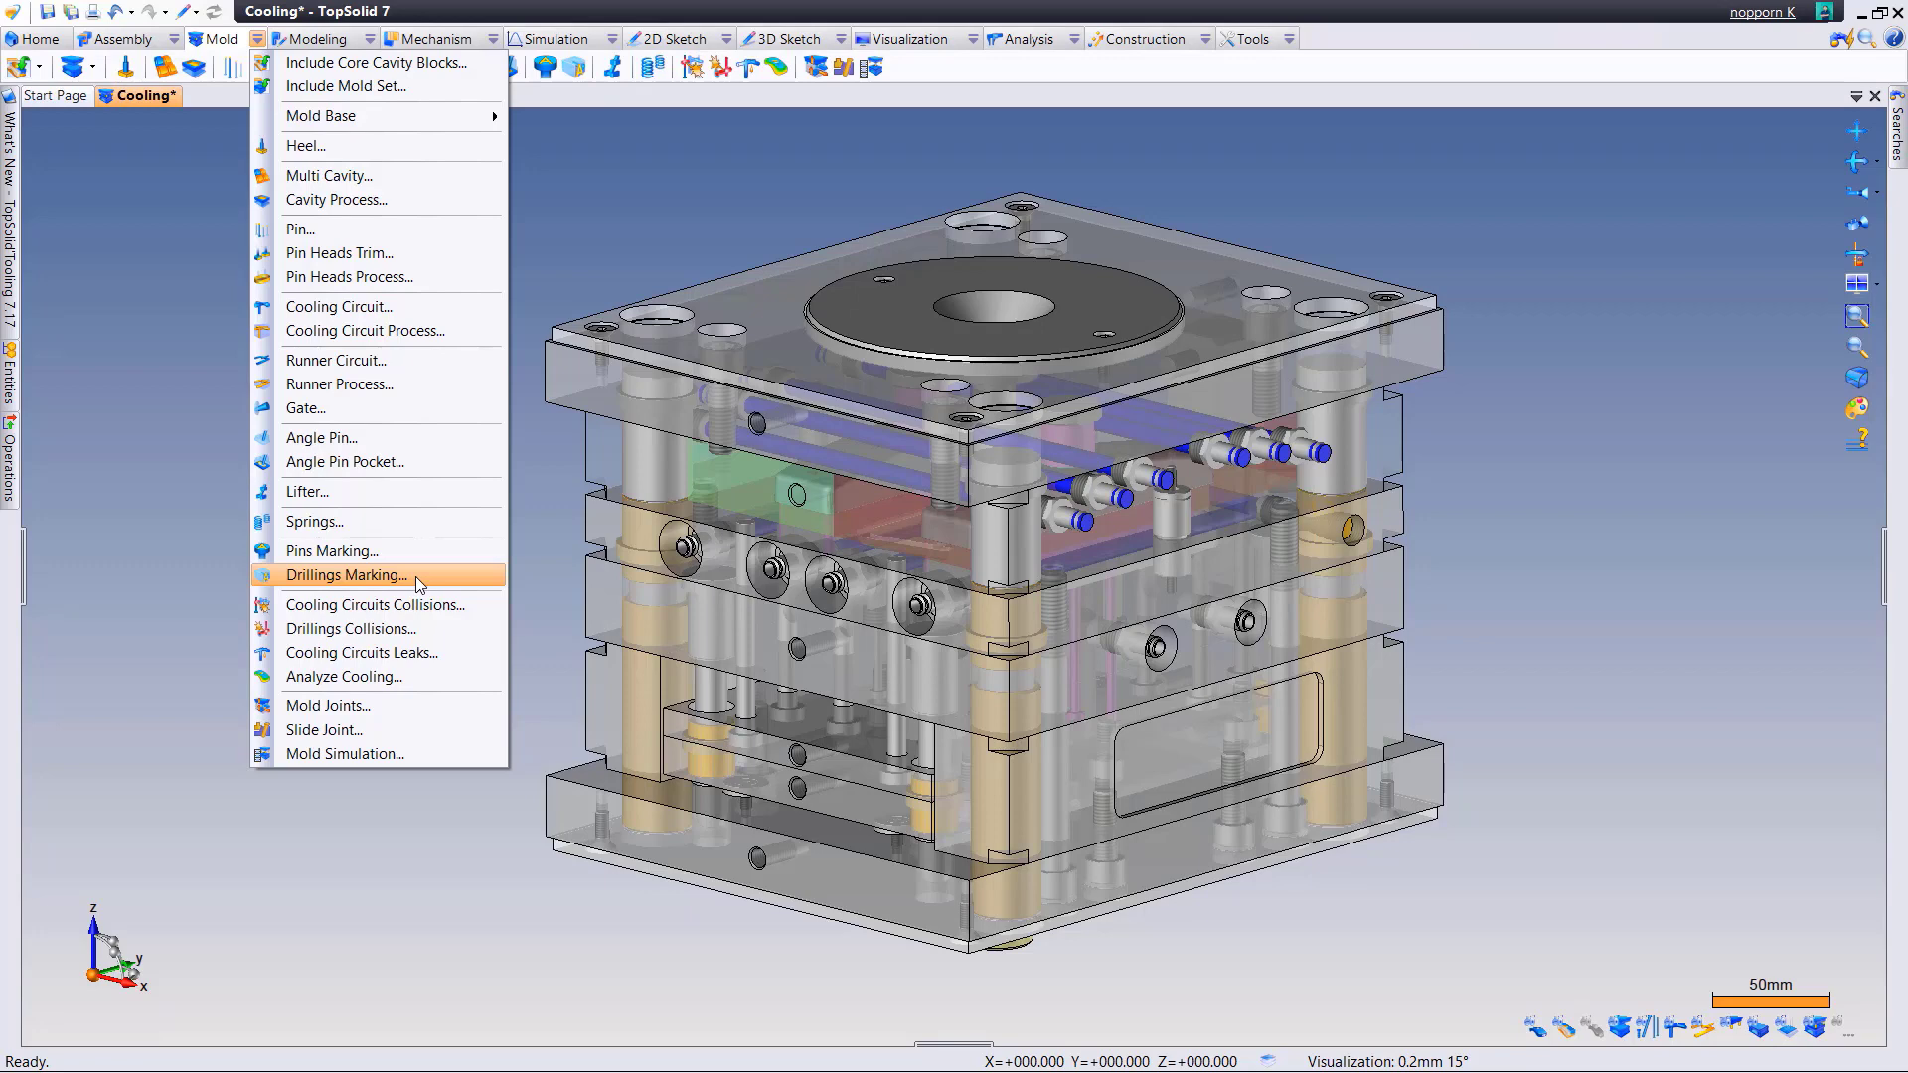
# - Start a Drillings Marking on the mold's side face and pick the face at the left cooling hole
pyautogui.click(416, 577)
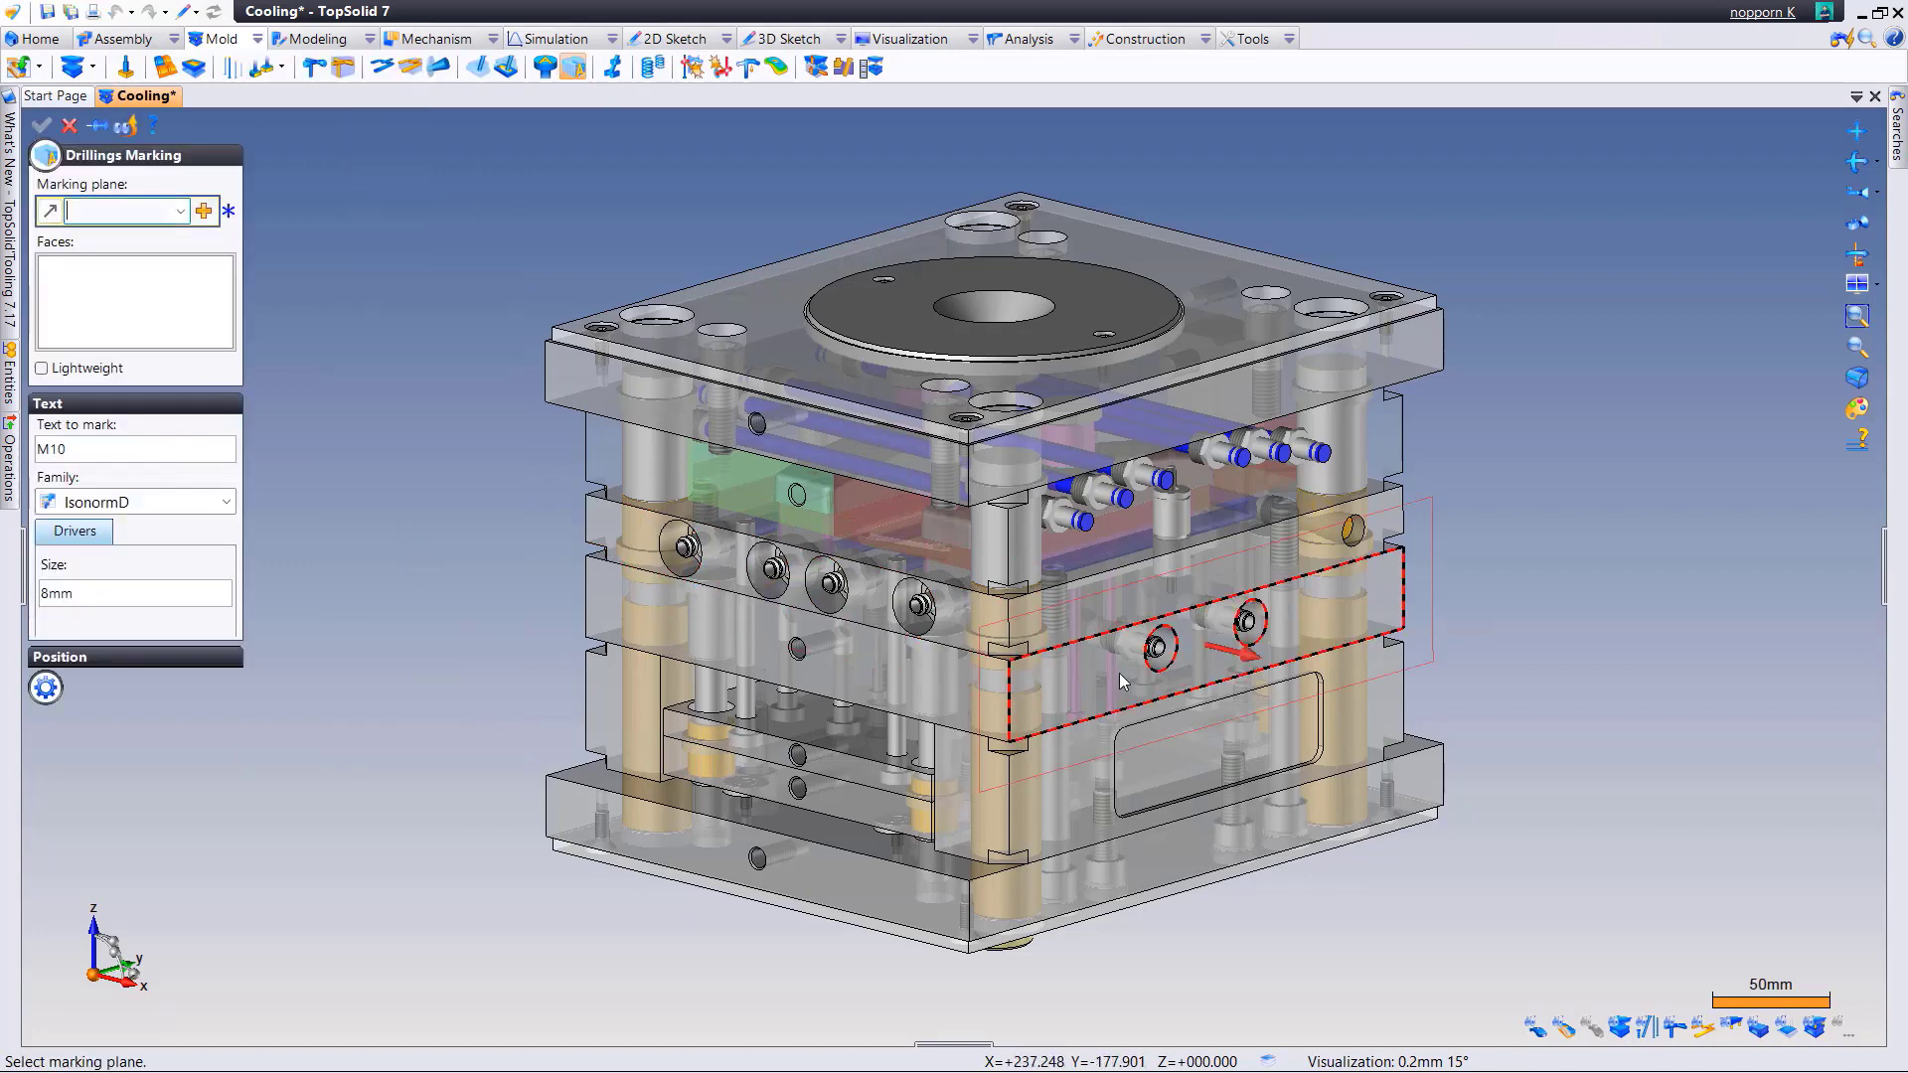
pyautogui.scroll(2, 1081, 665)
pyautogui.click(1082, 665)
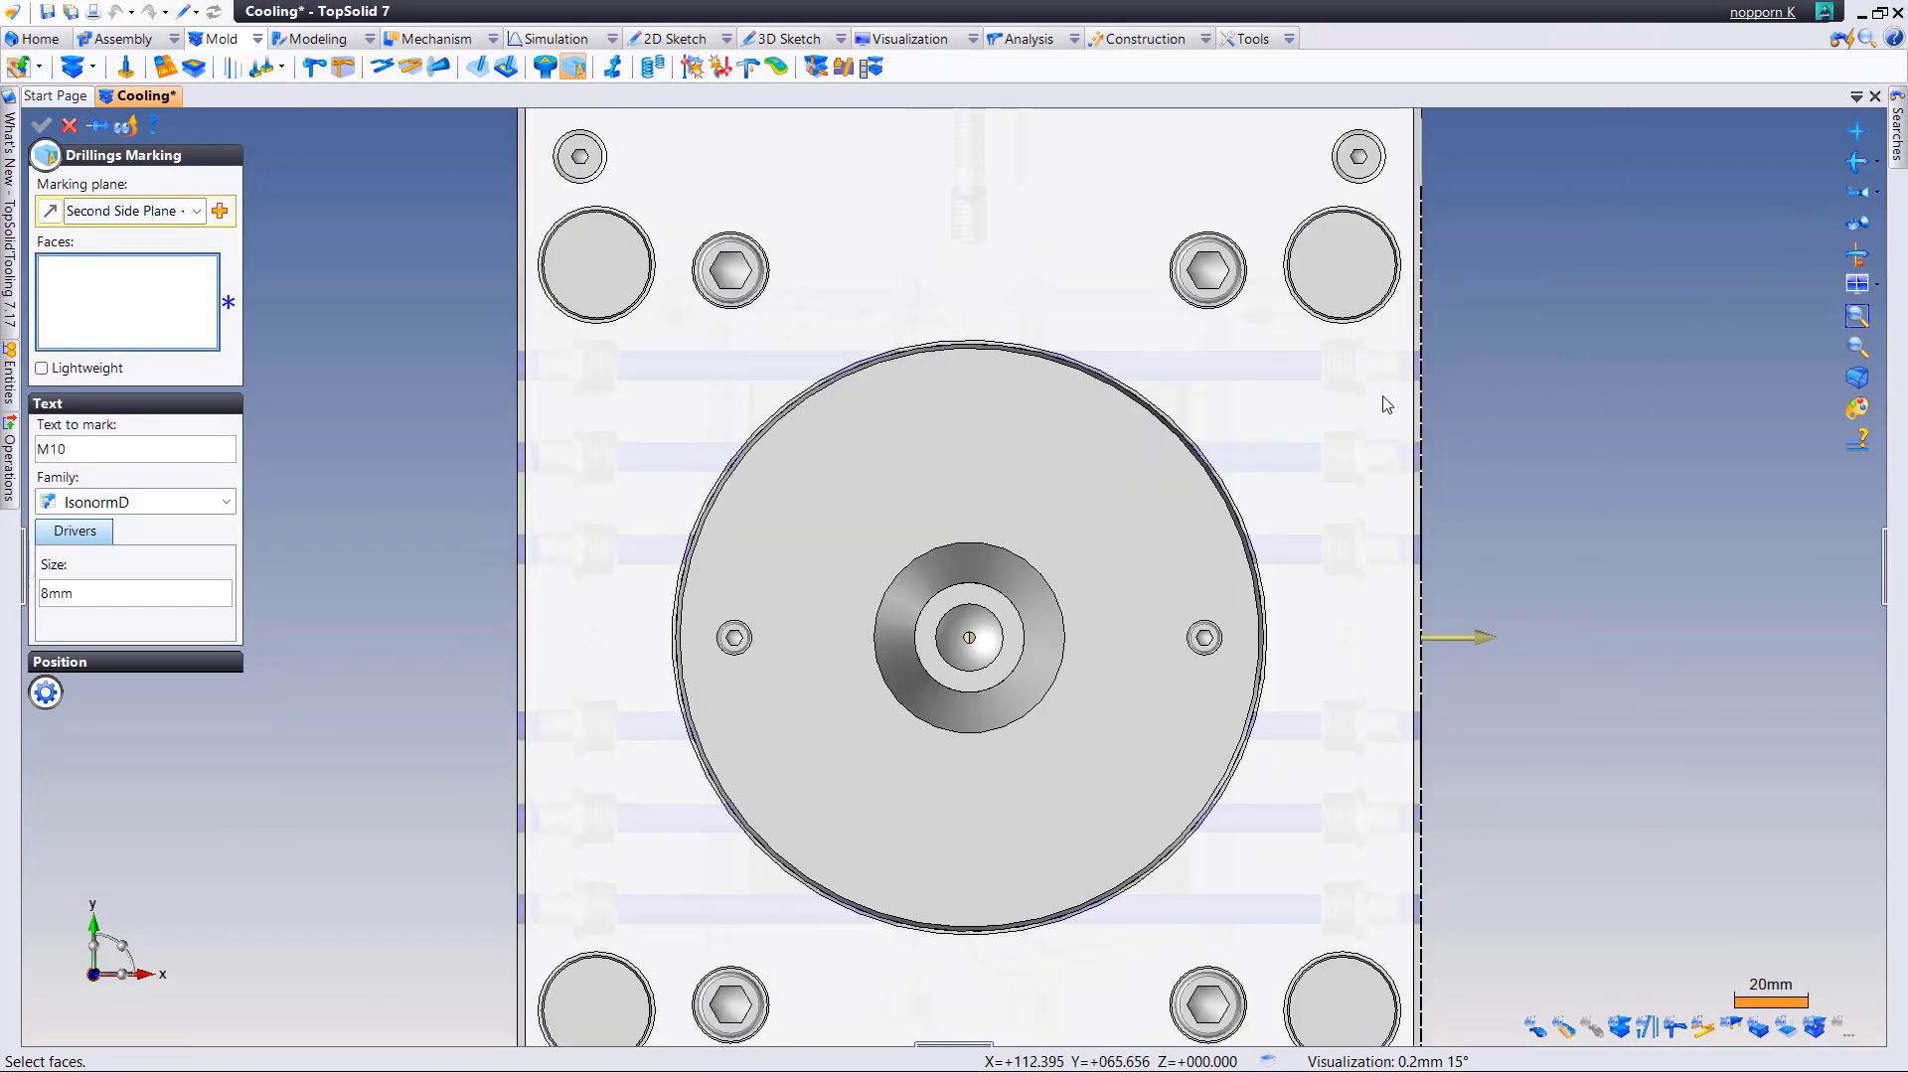
pyautogui.scroll(-2, 917, 509)
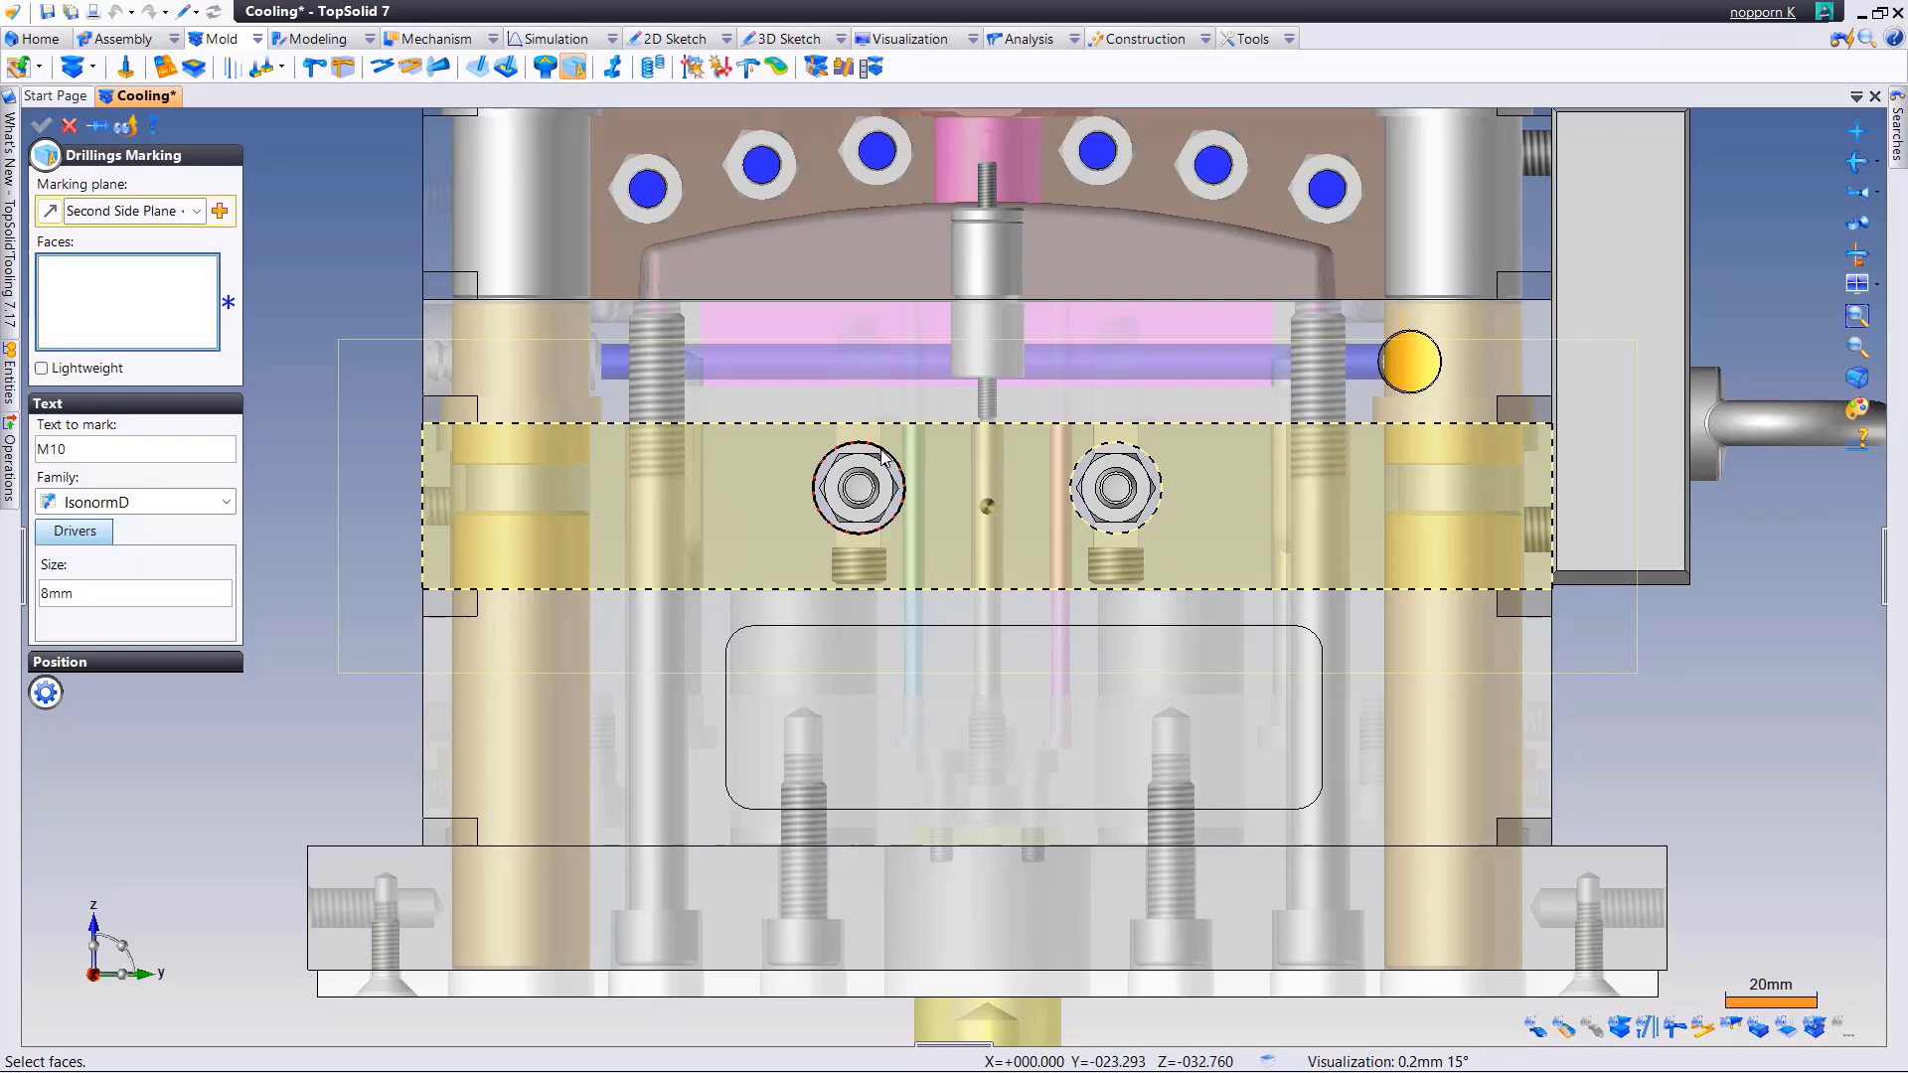
pyautogui.click(826, 469)
pyautogui.scroll(3, 949, 429)
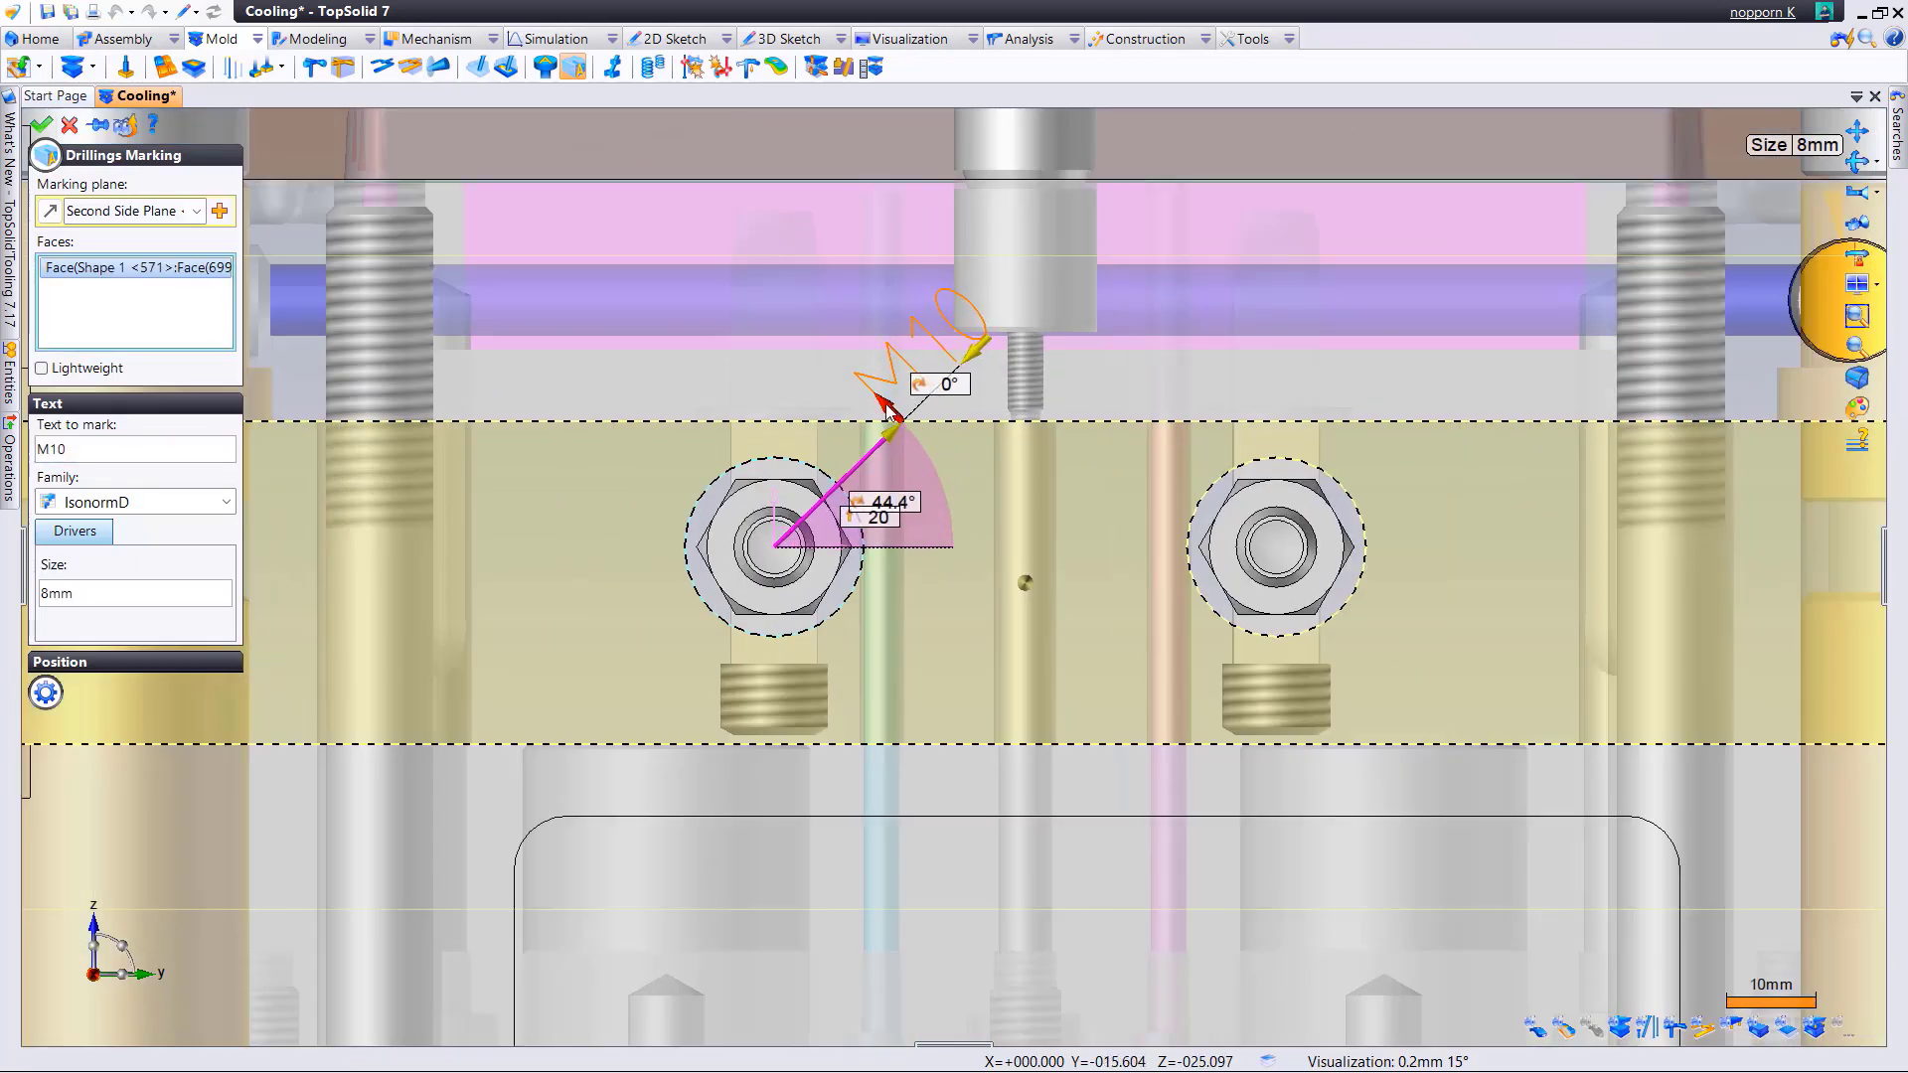
# - Change the left hole's marking text to E1, keeping the 8mm text size
pyautogui.moveTo(924, 407); pyautogui.dragTo(940, 502)
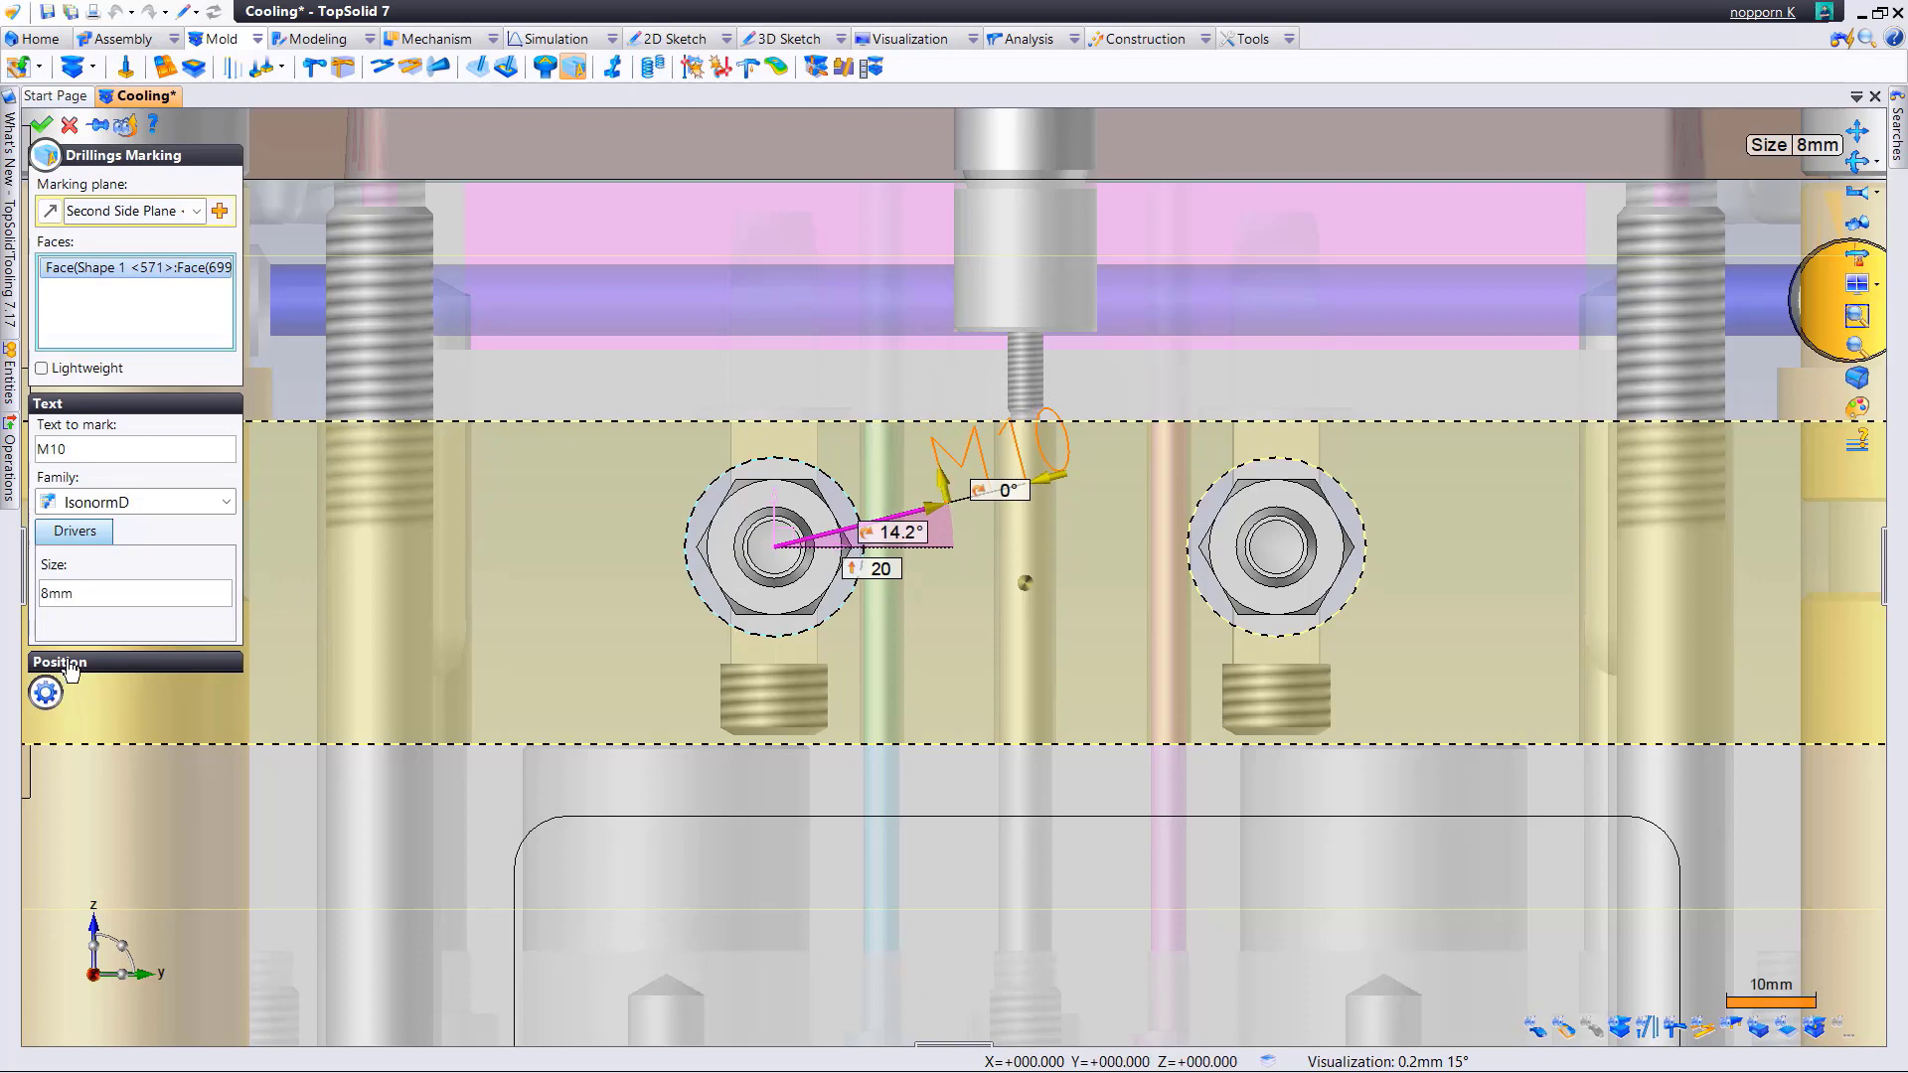
pyautogui.click(46, 691)
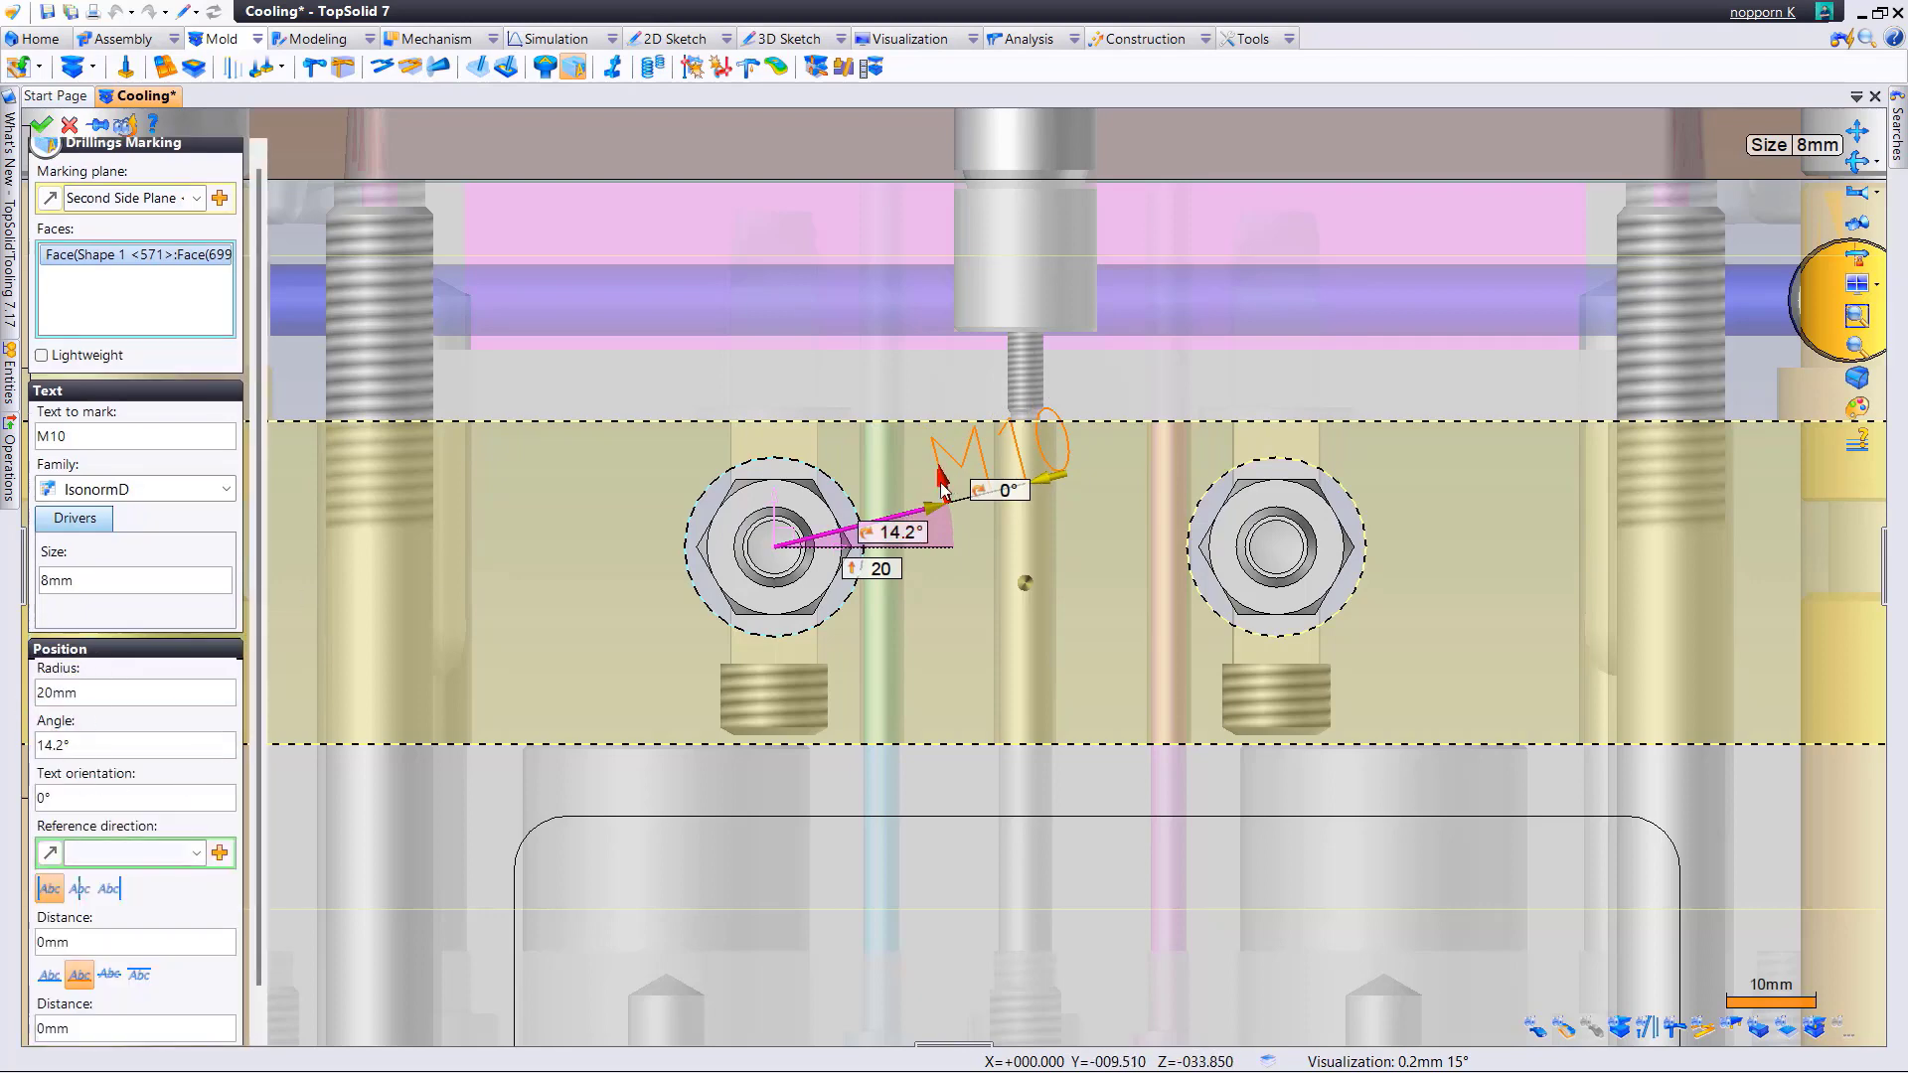
pyautogui.moveTo(946, 485); pyautogui.dragTo(922, 509)
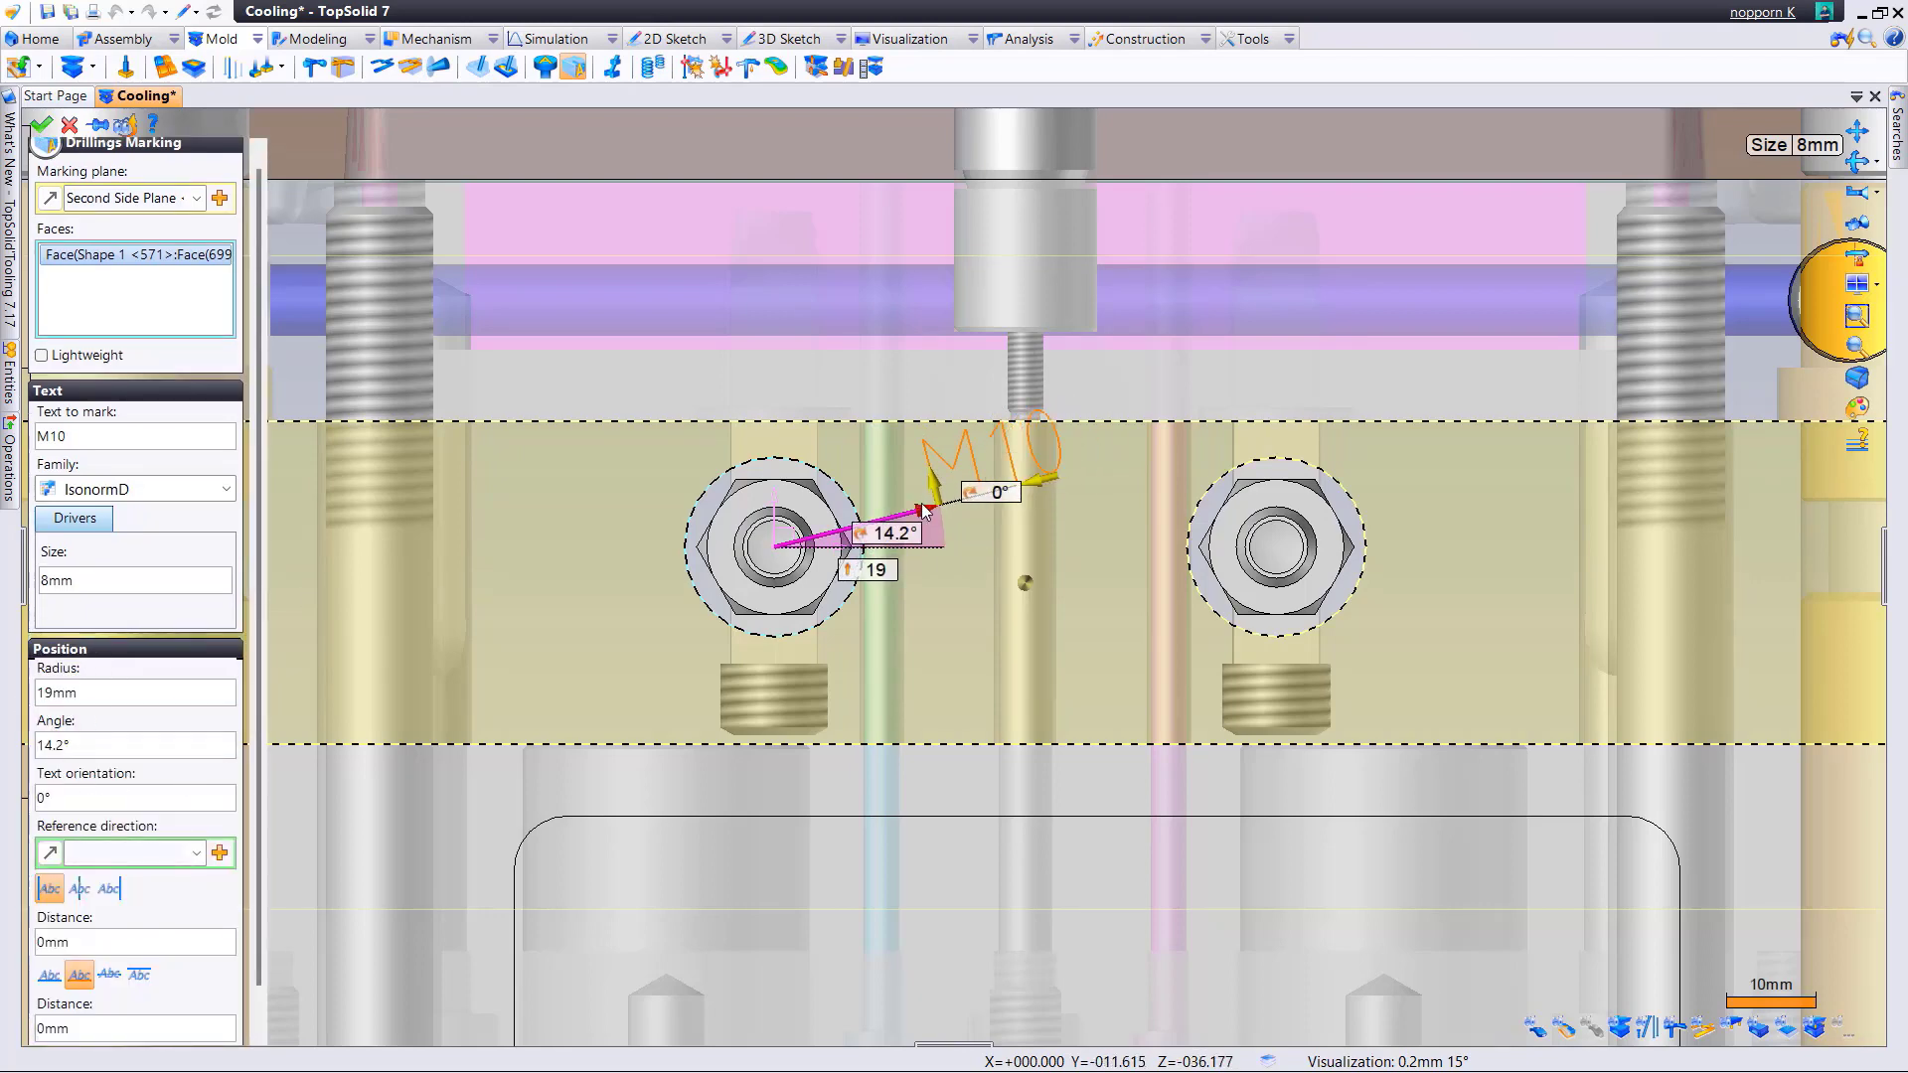
pyautogui.click(116, 438)
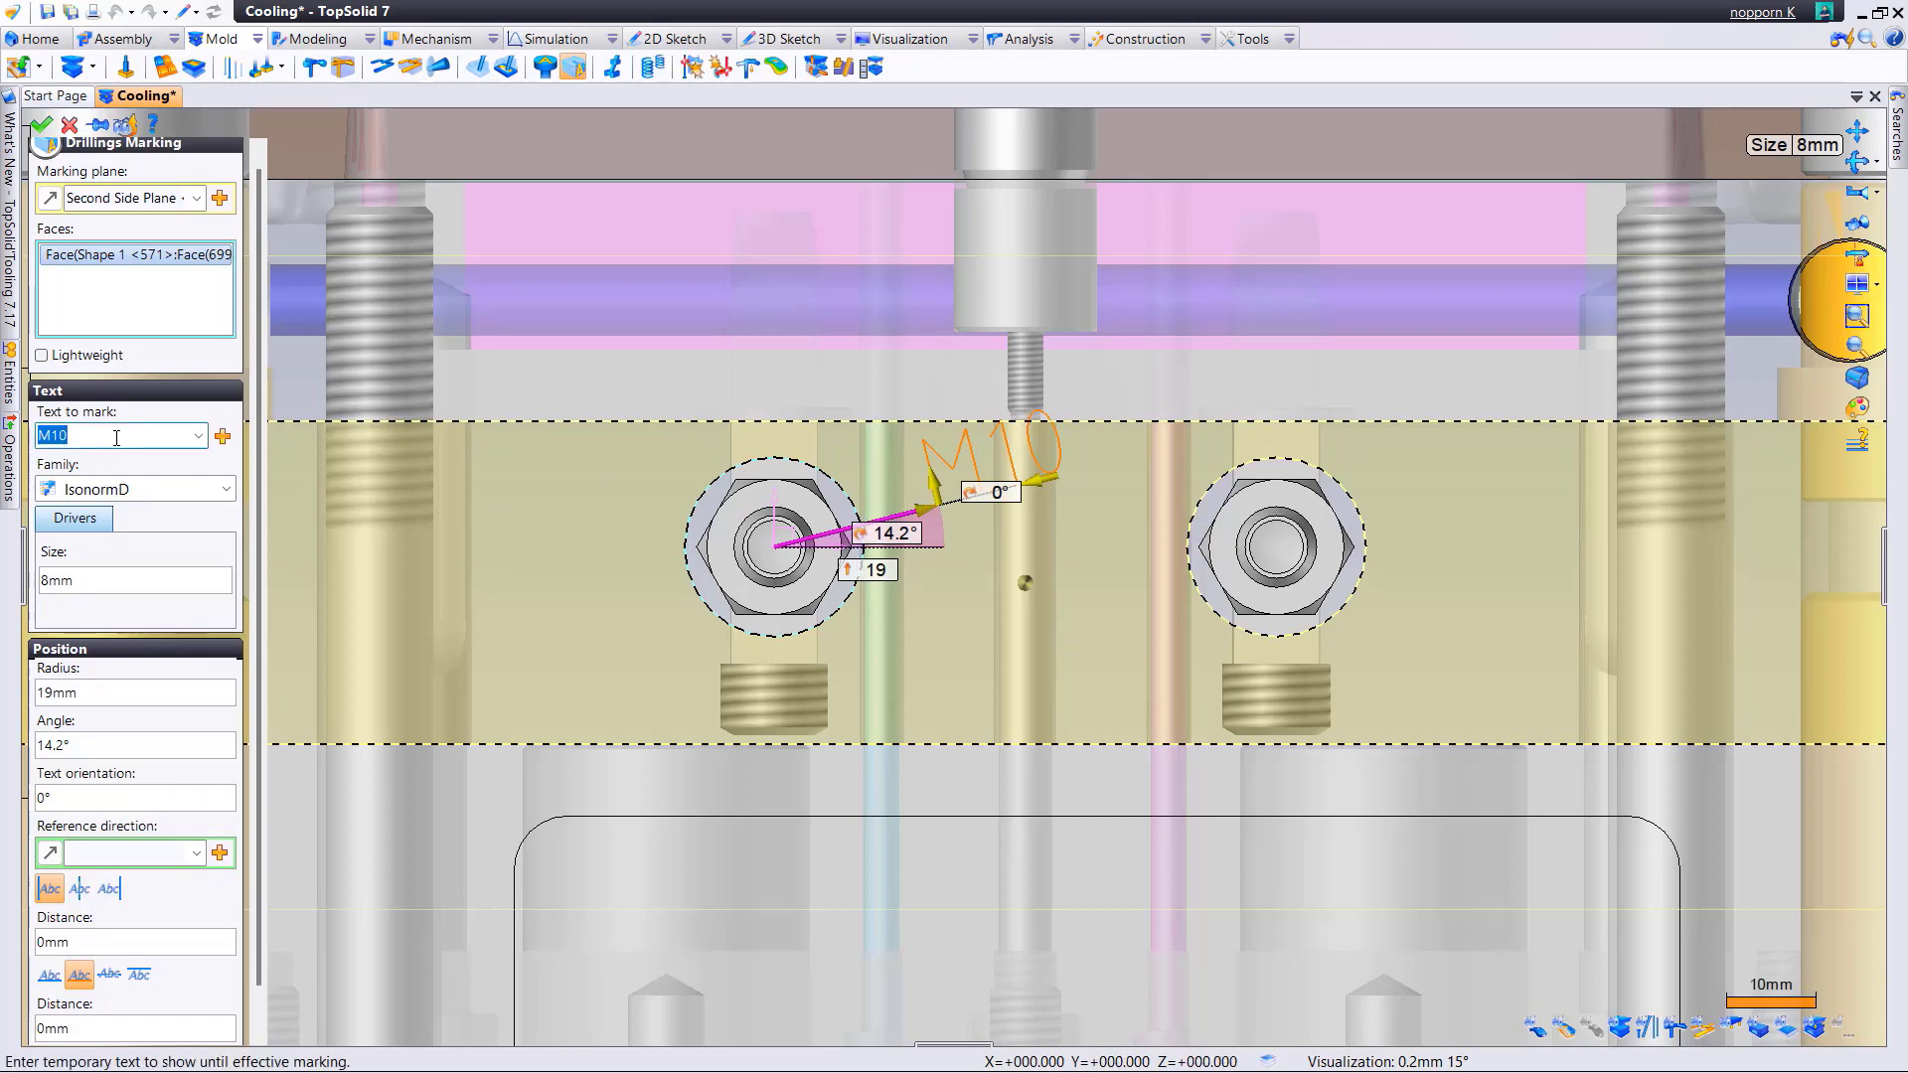
pyautogui.write('E1')
pyautogui.press('Tab')
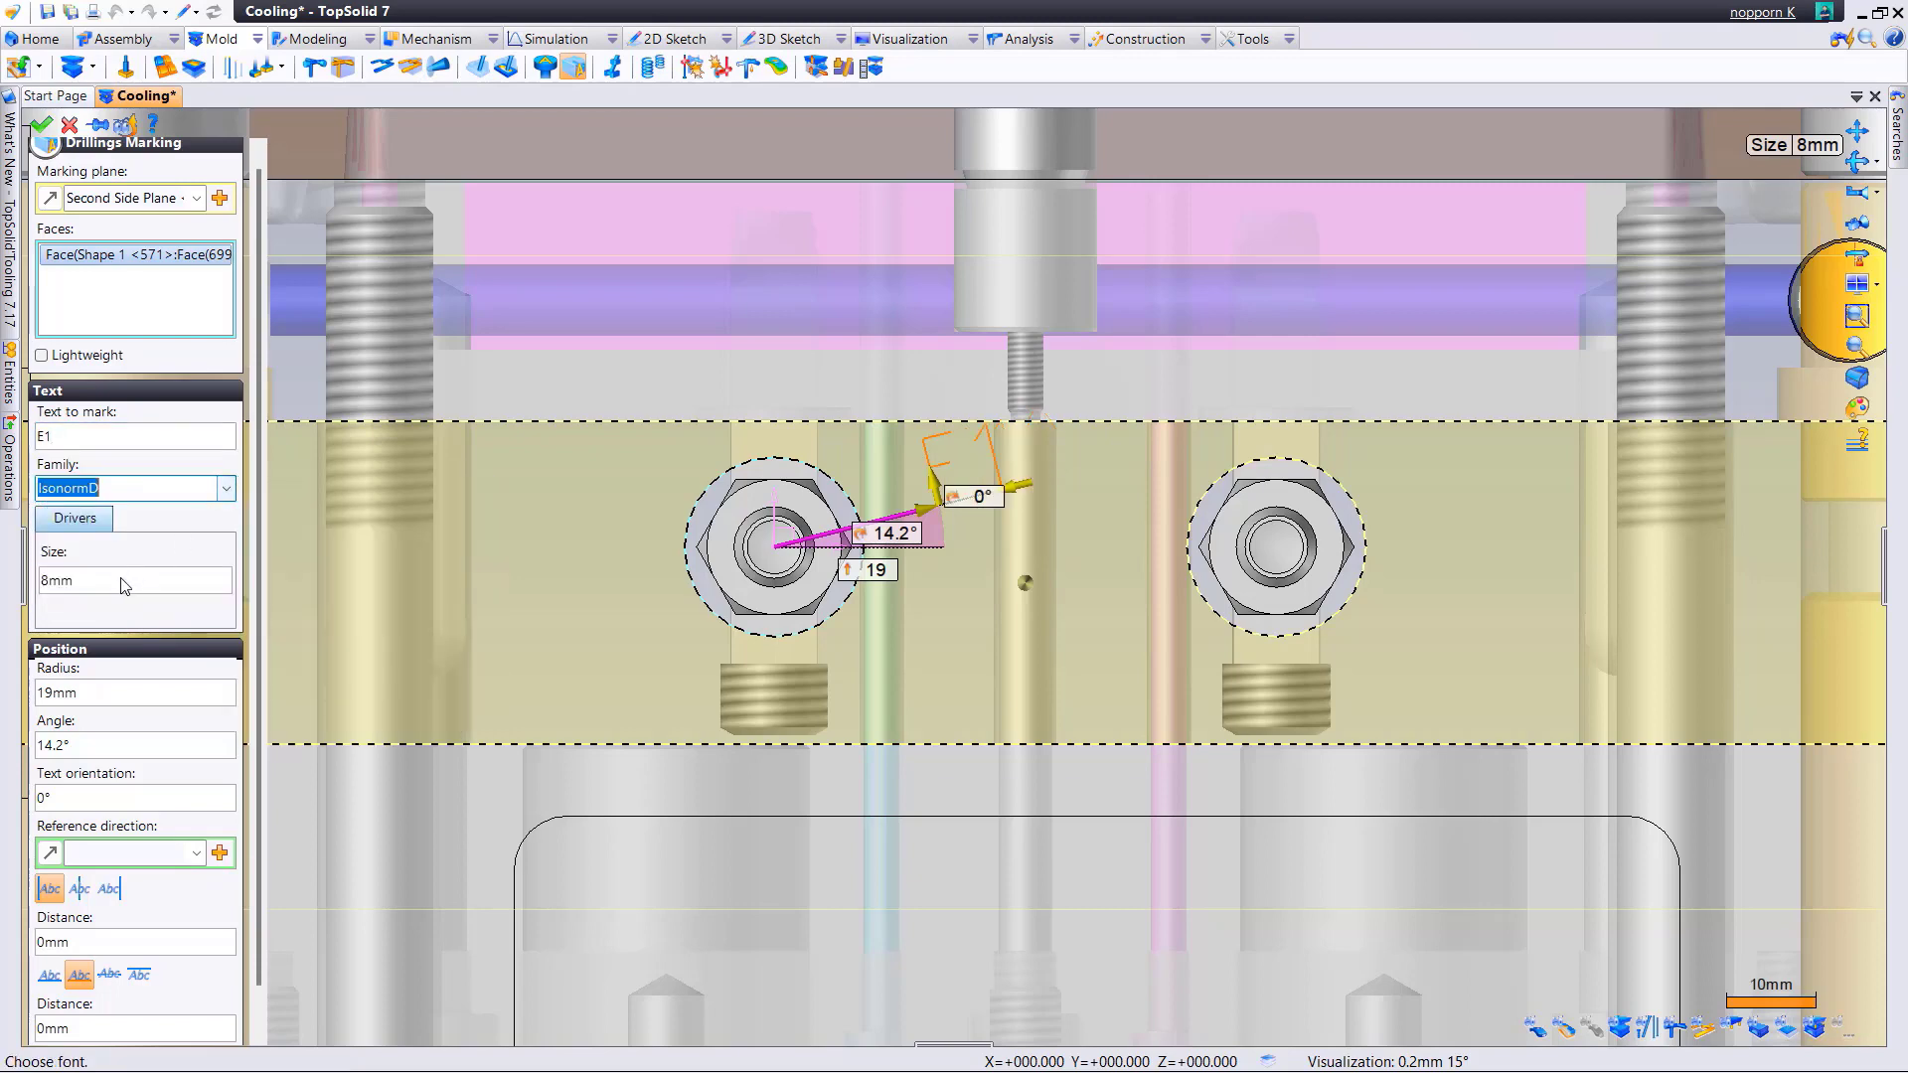
pyautogui.click(84, 579)
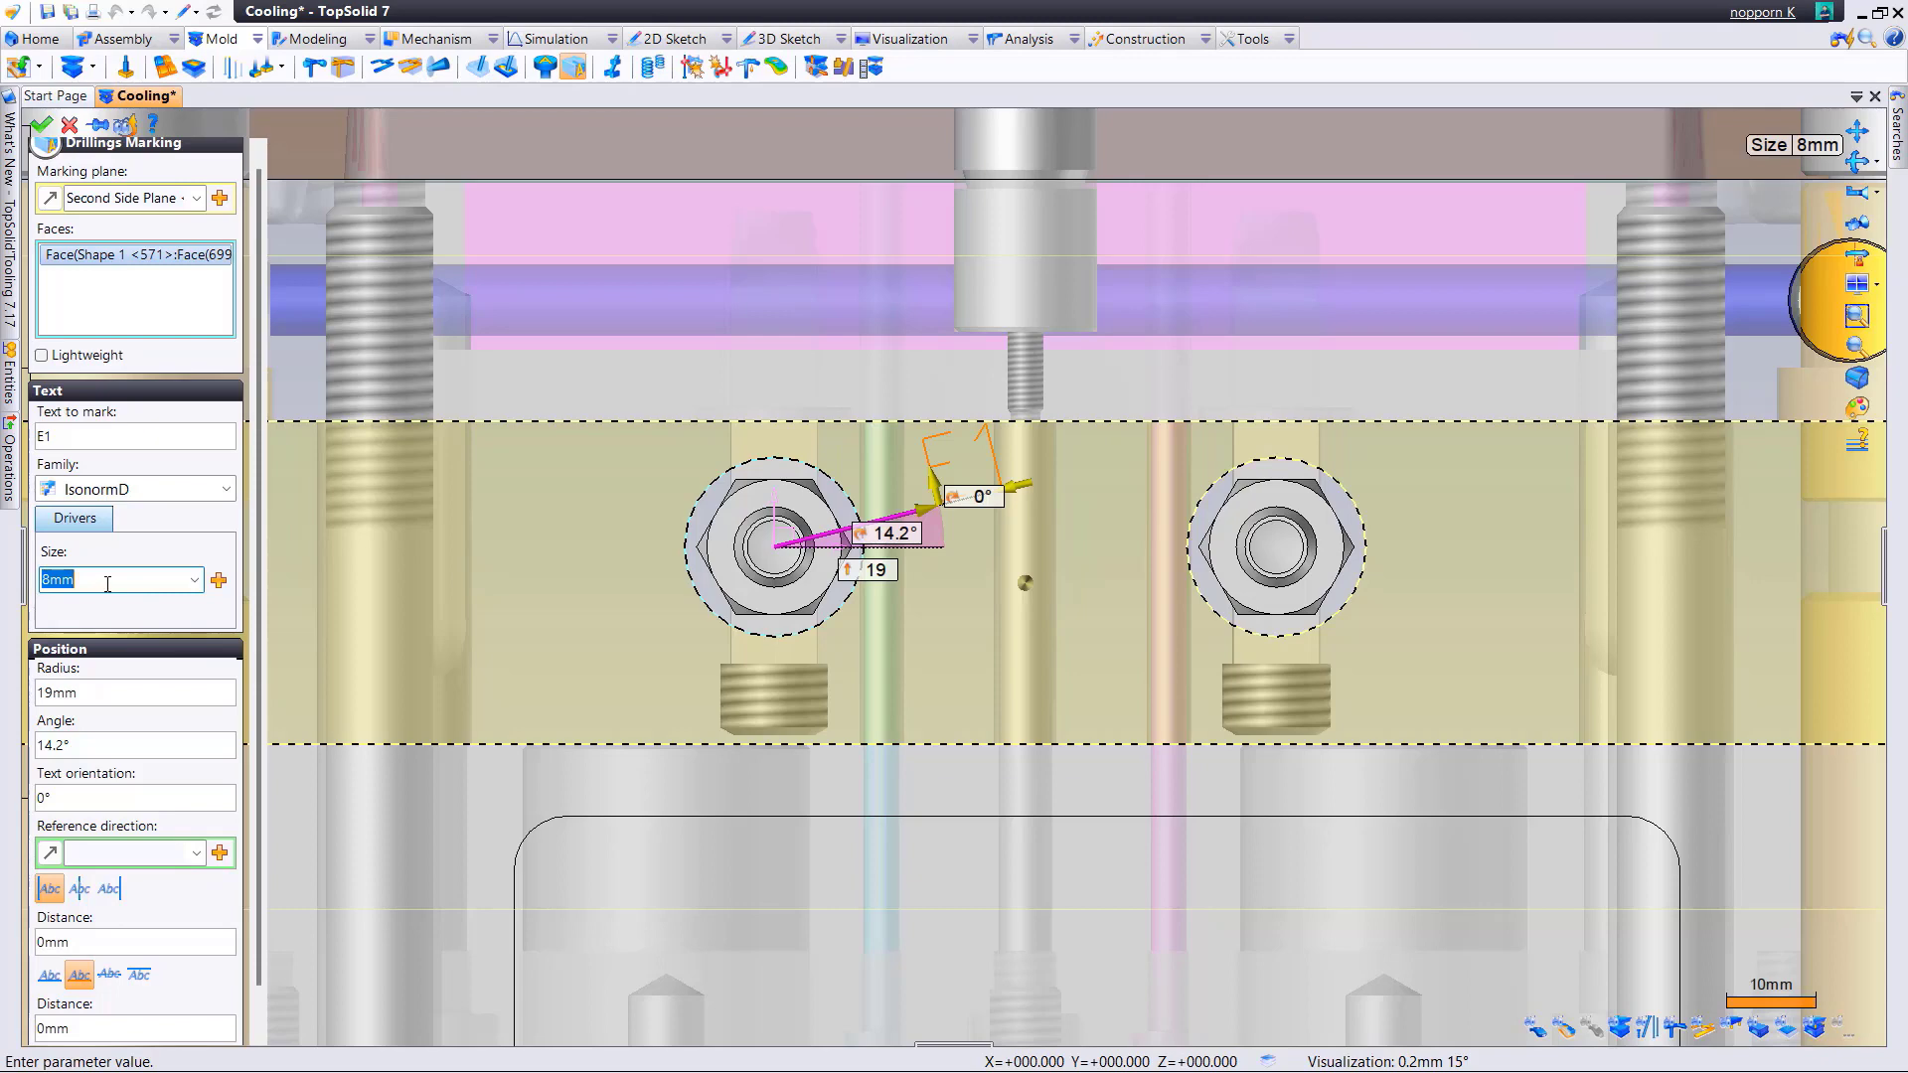
# - Set the E1 marking angle to 15° and its radius from the hole to 15 mm
pyautogui.click(892, 530)
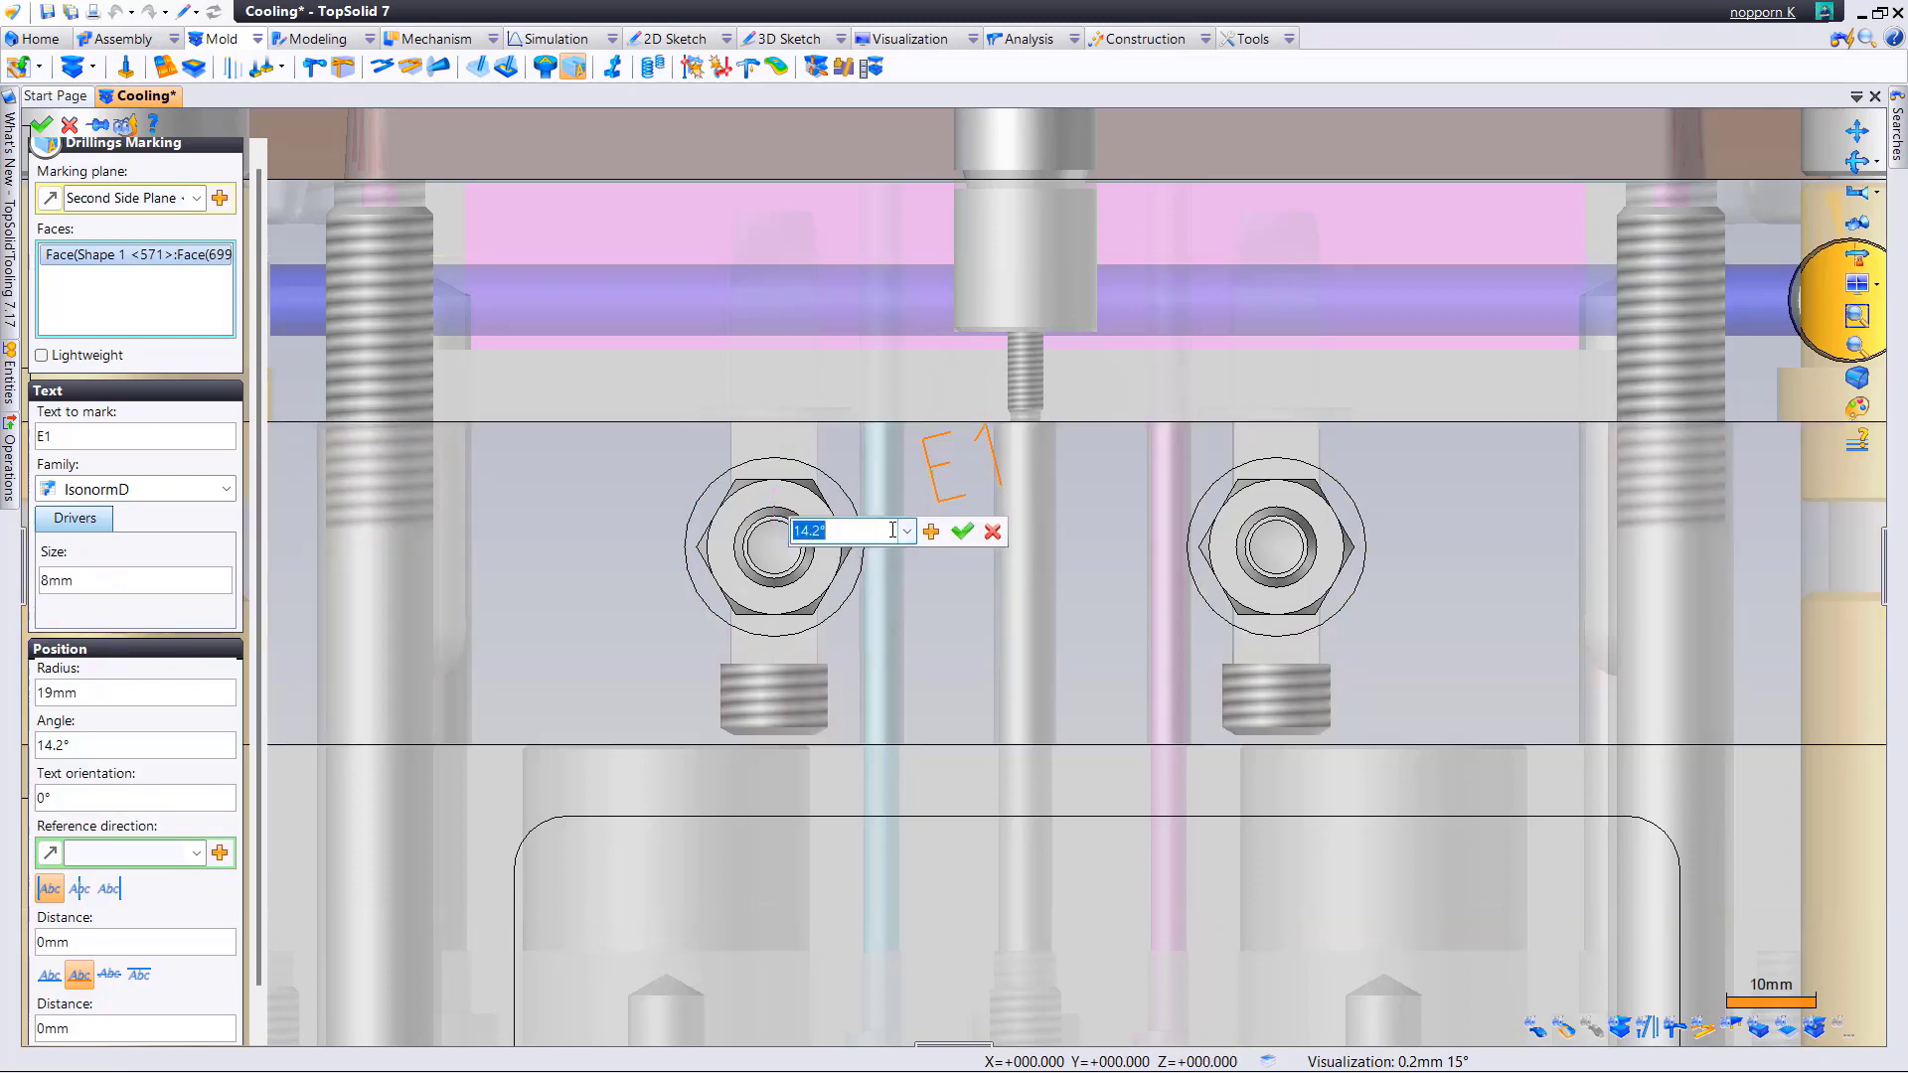
pyautogui.write('15')
pyautogui.press('Return')
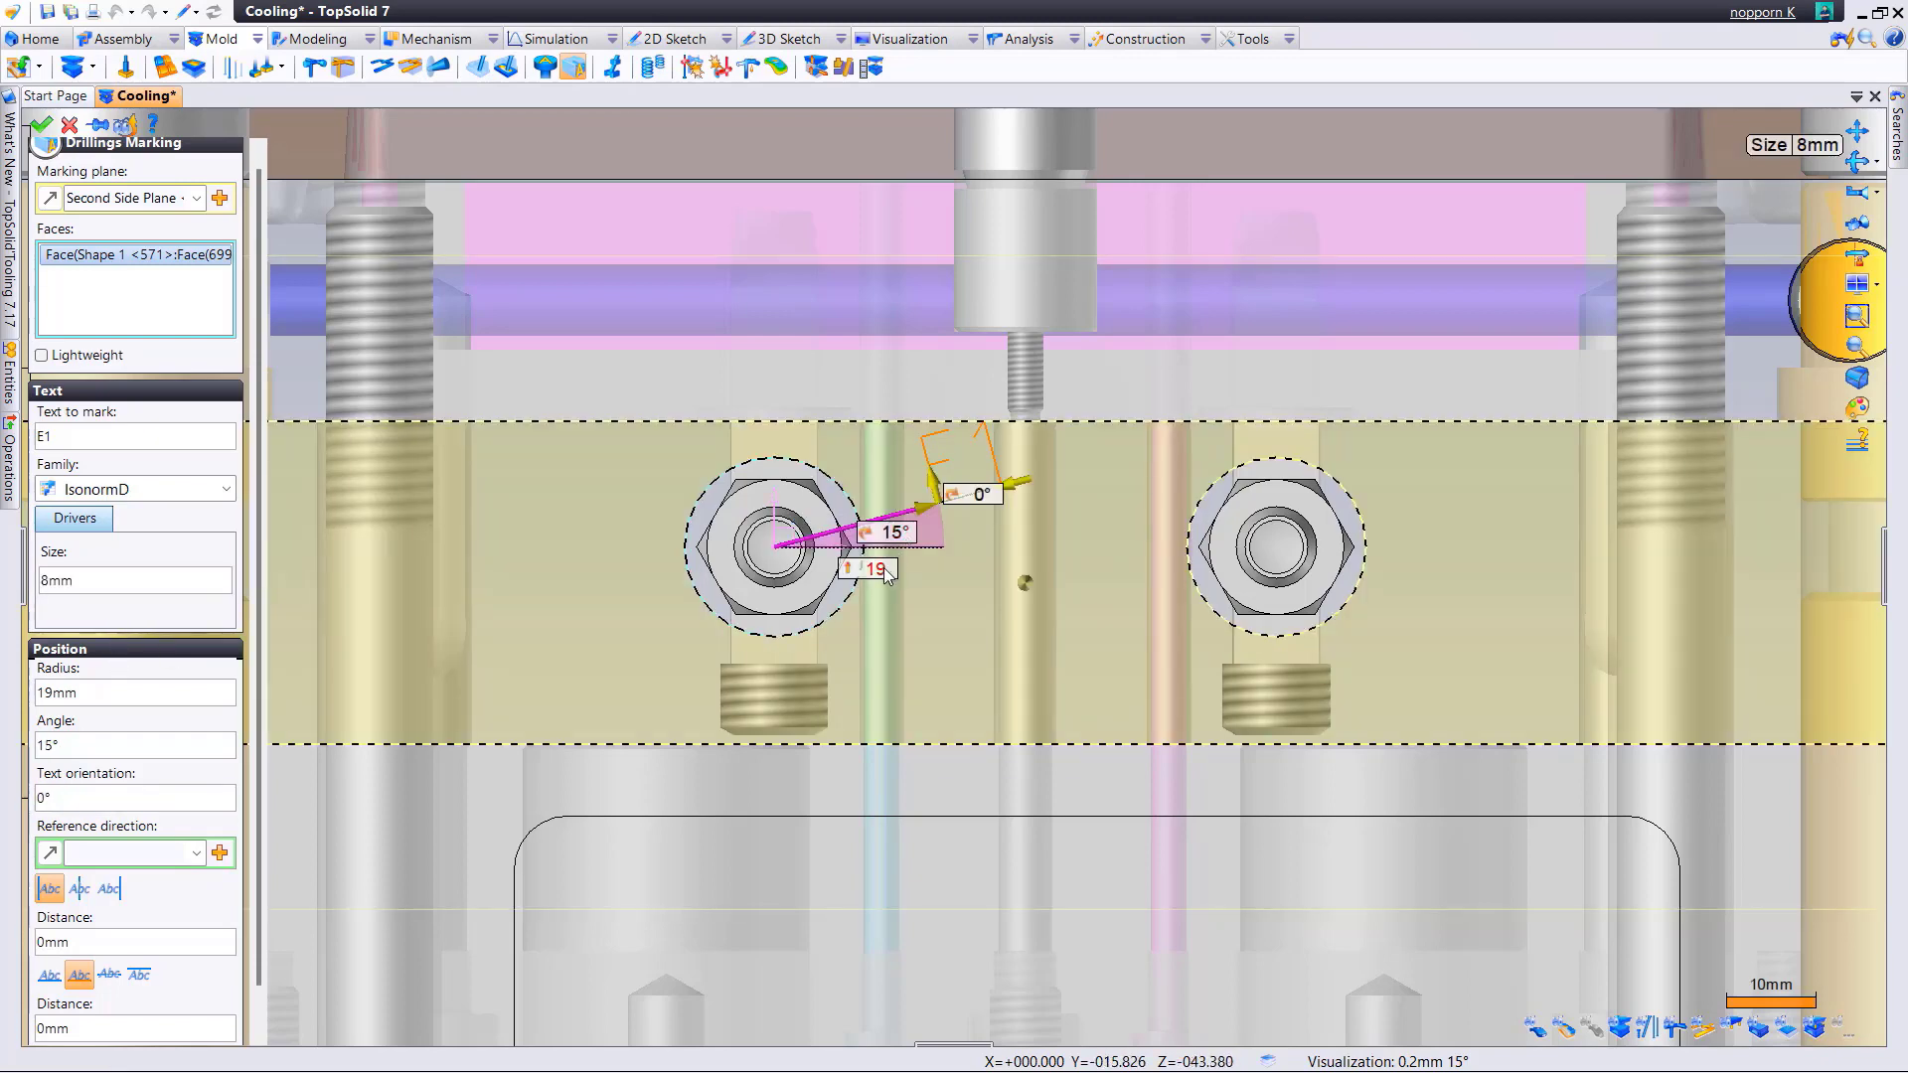
pyautogui.click(886, 572)
pyautogui.write('15')
pyautogui.press('Return')
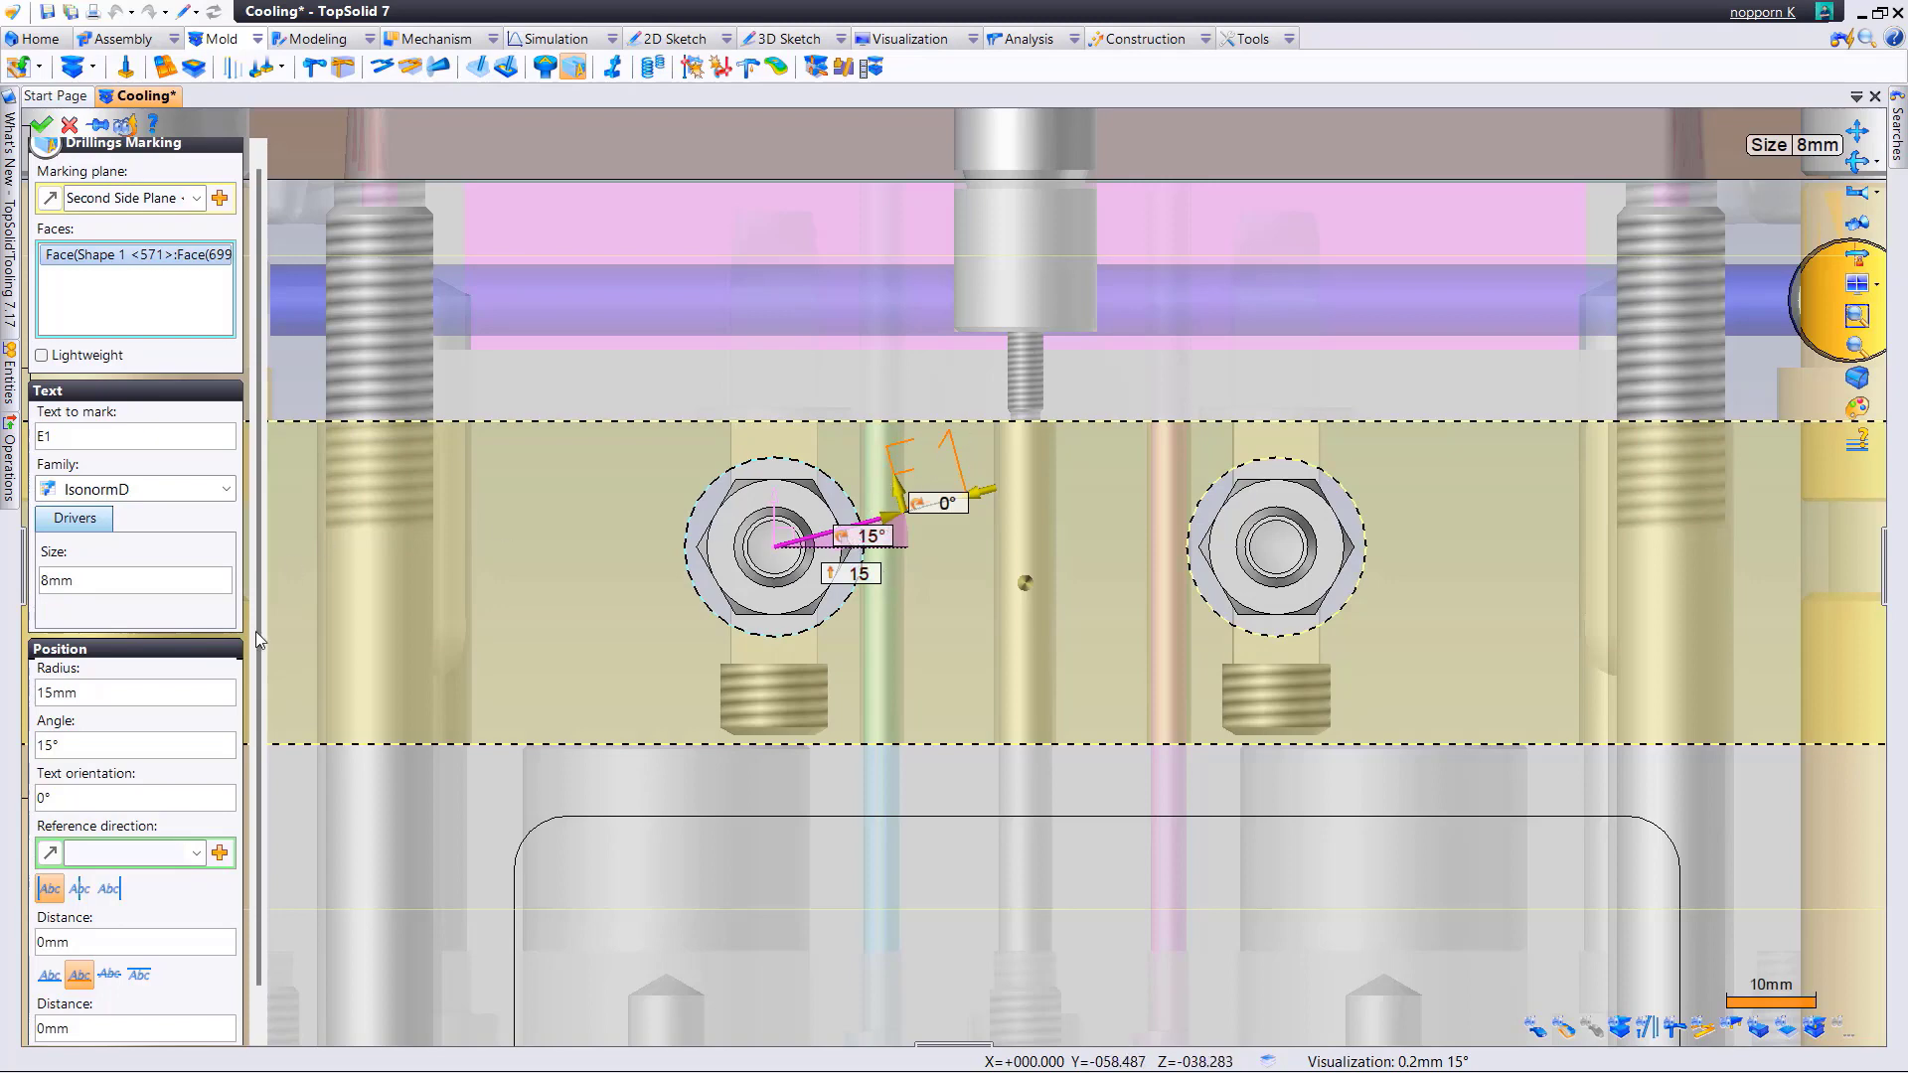
# - Set the E1 marking's reference direction to Absolute Y Axis
pyautogui.click(195, 853)
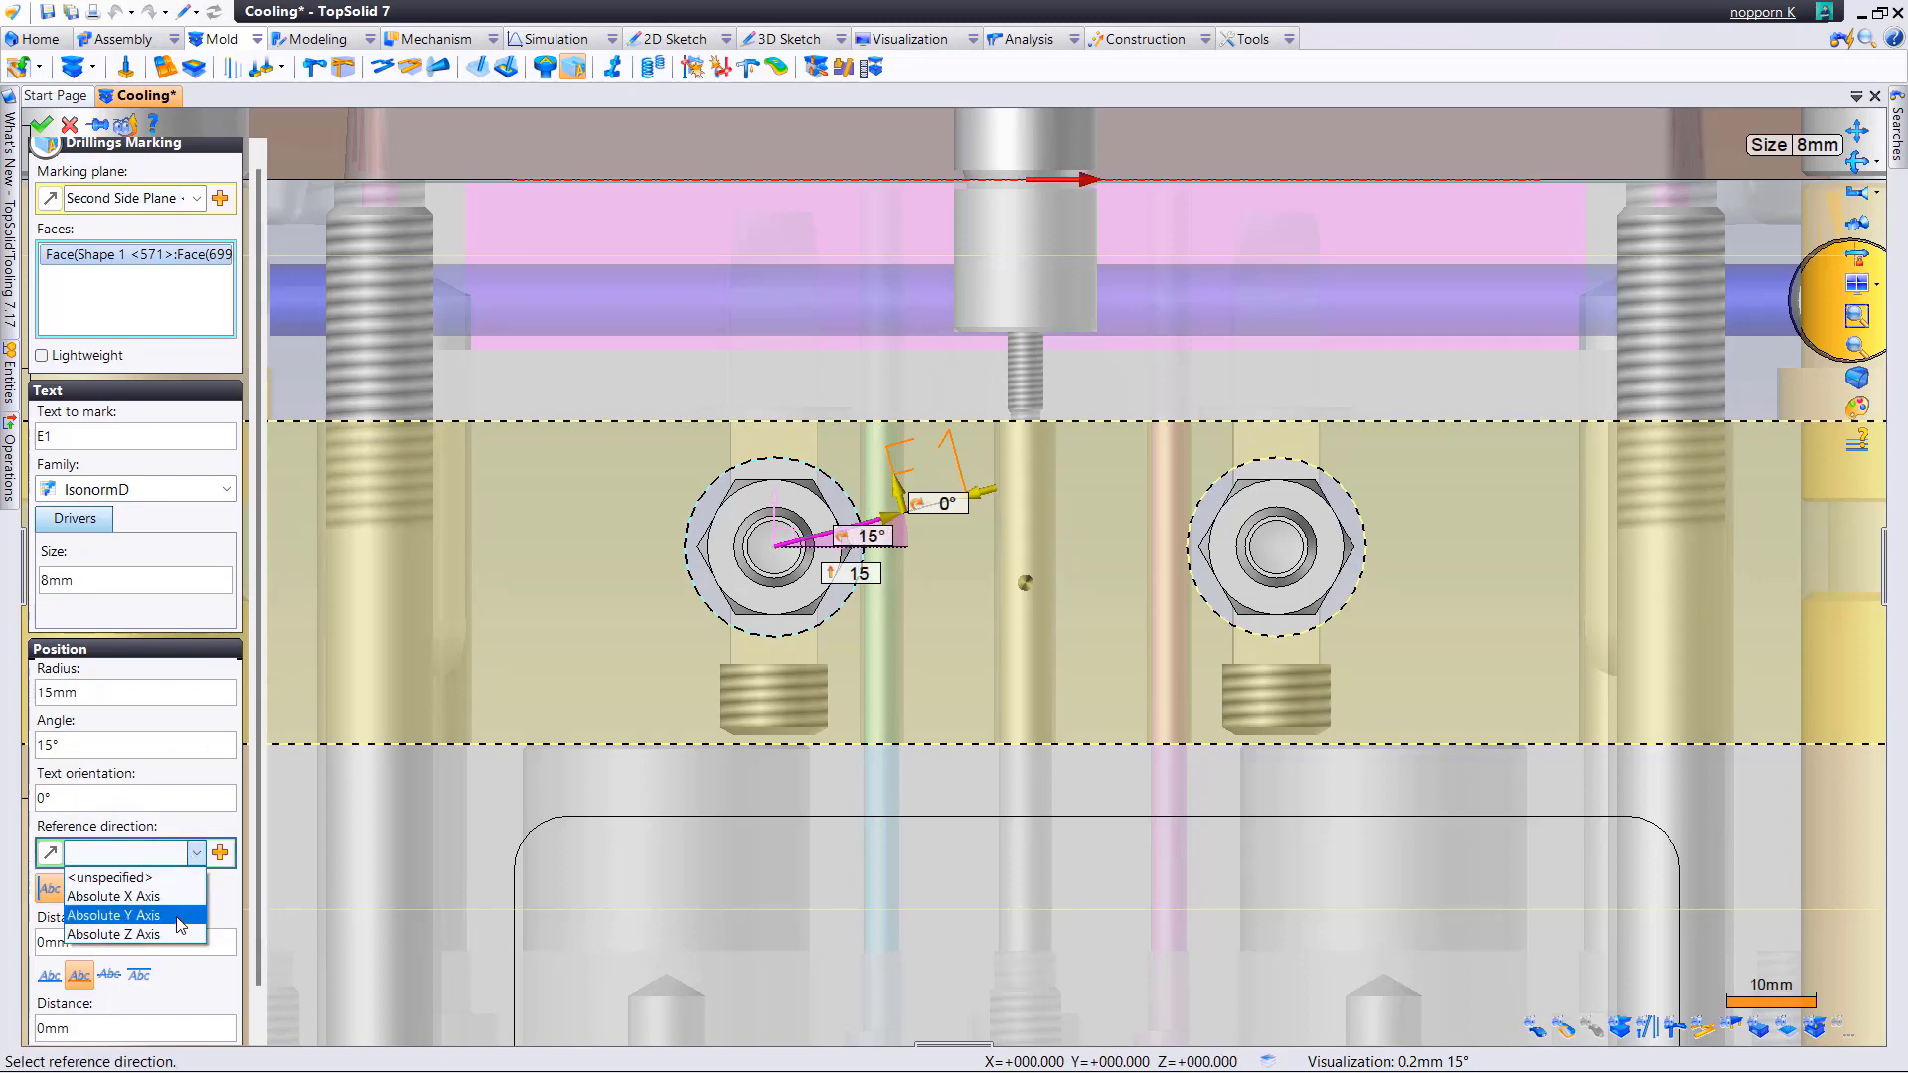
pyautogui.click(129, 897)
pyautogui.click(195, 854)
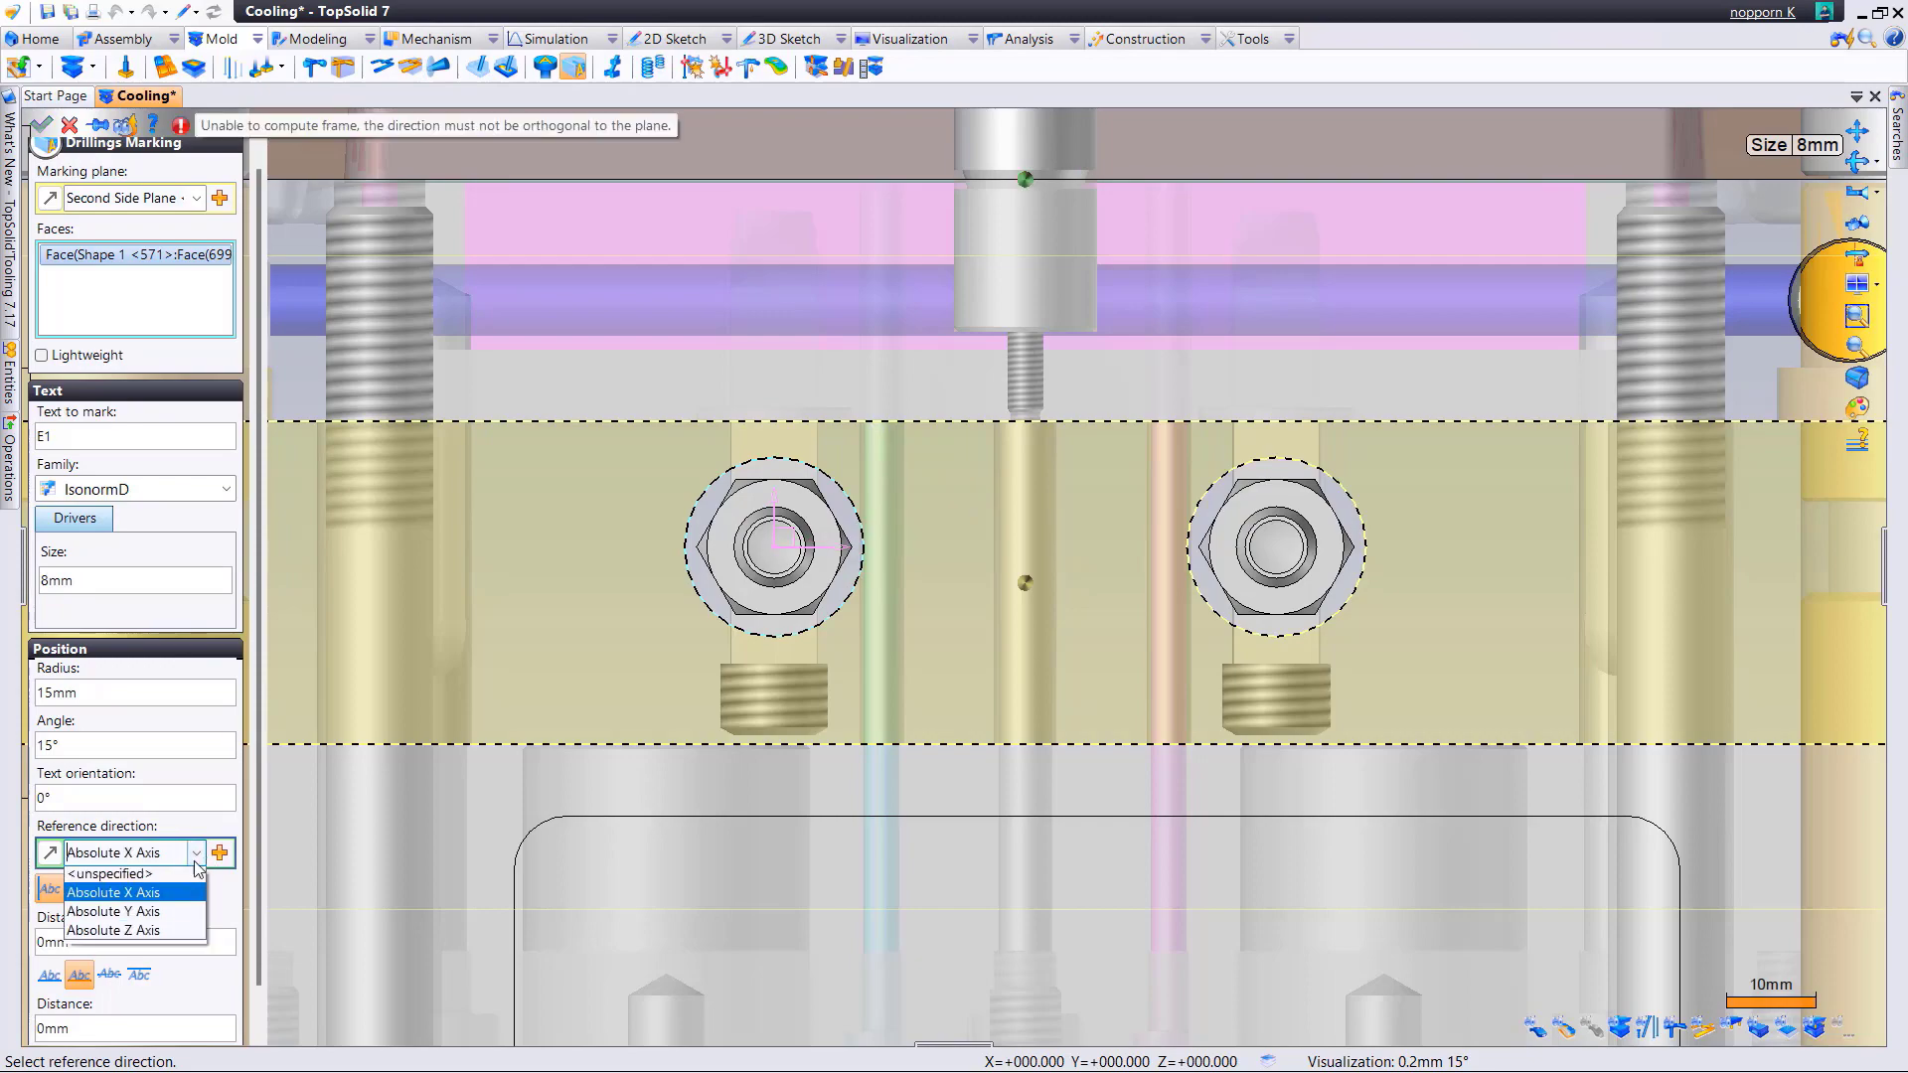
pyautogui.click(114, 912)
pyautogui.scroll(5, 957, 471)
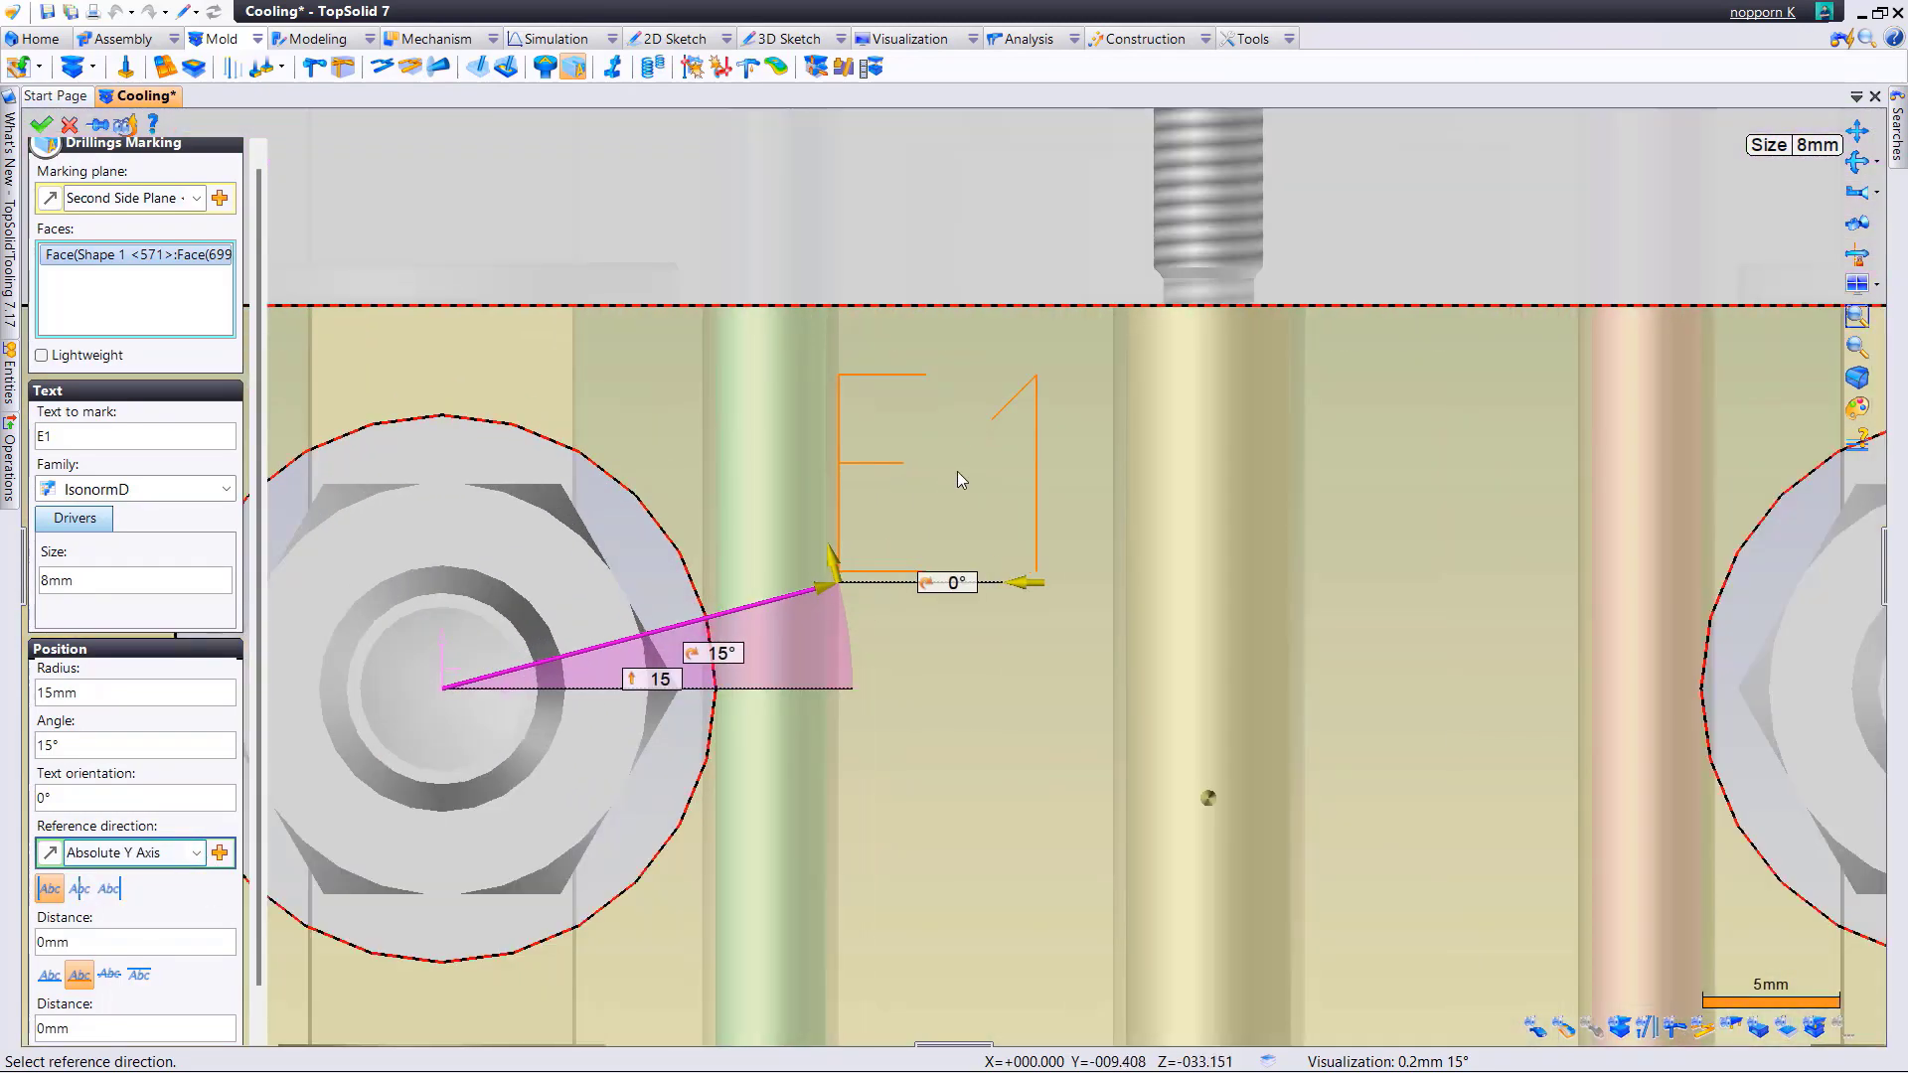
pyautogui.scroll(-5, 957, 471)
pyautogui.scroll(5, 956, 461)
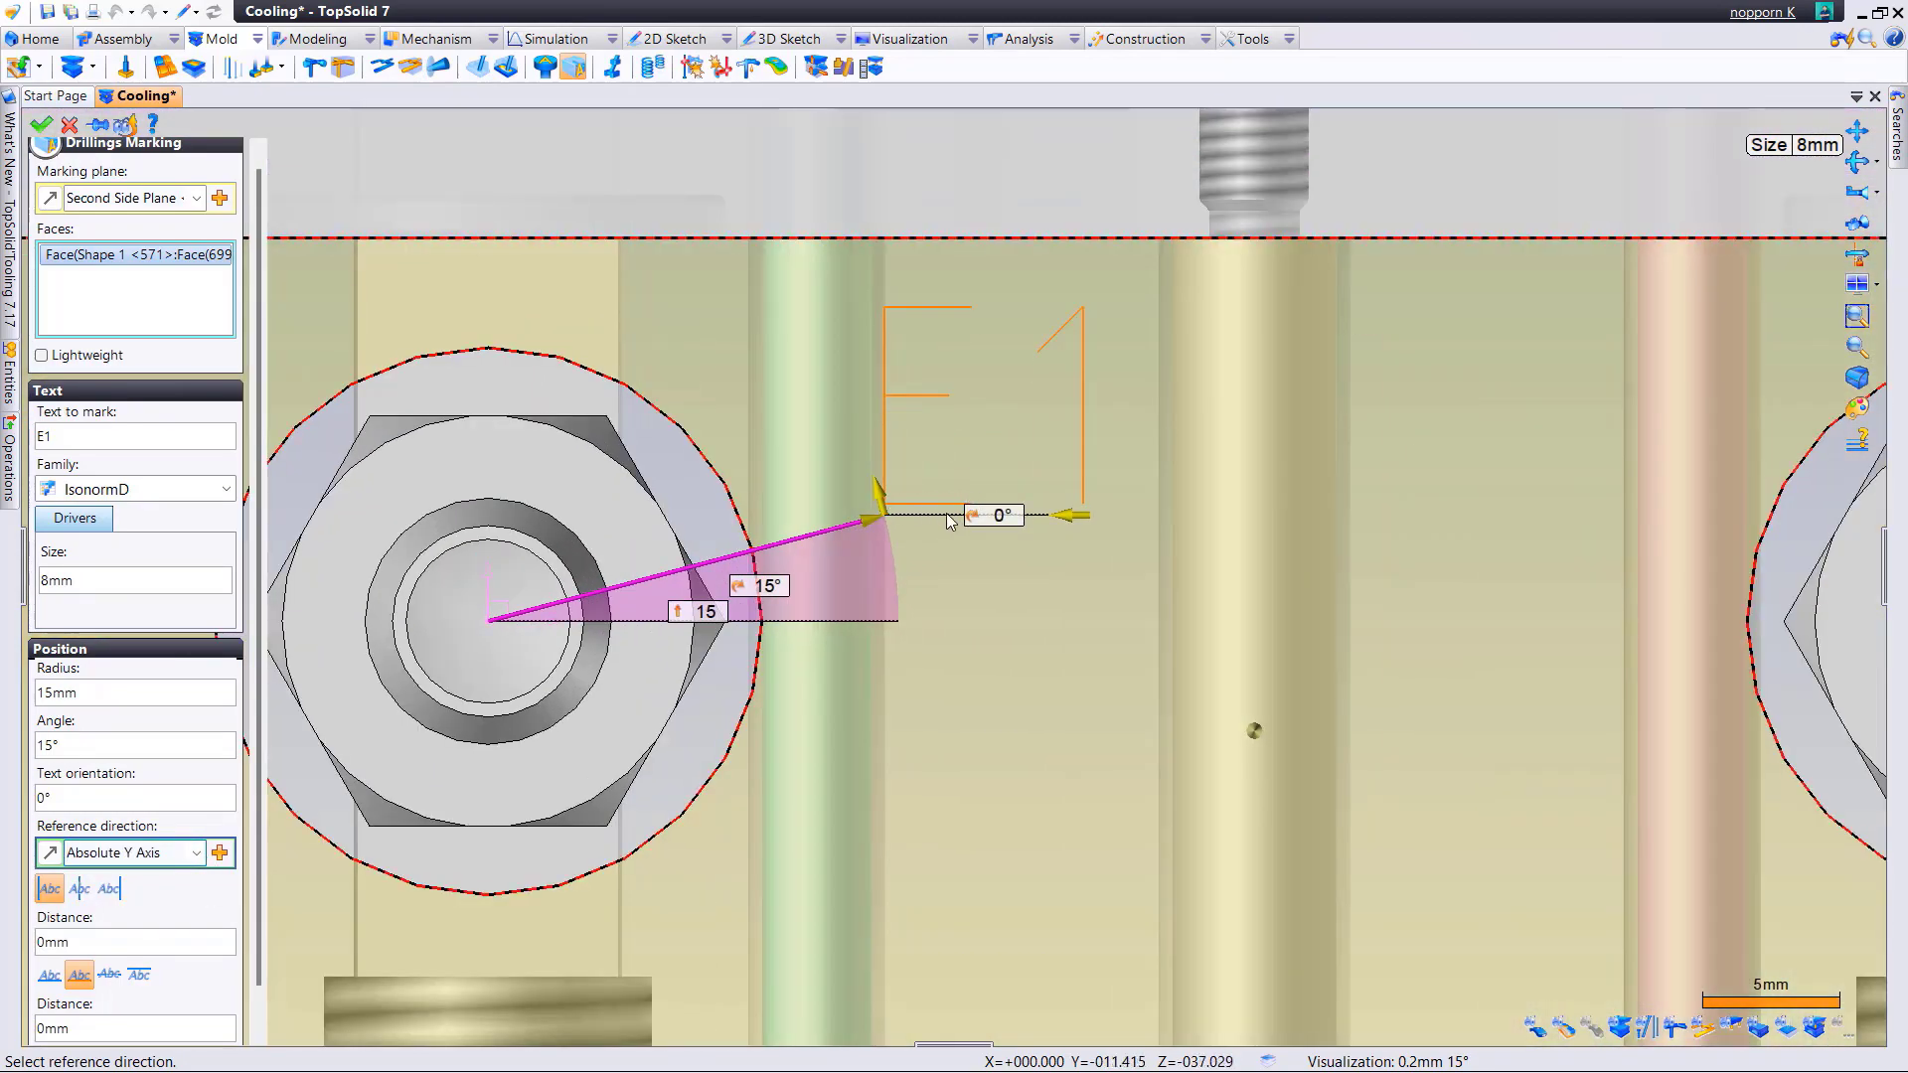
pyautogui.scroll(-1, 228, 853)
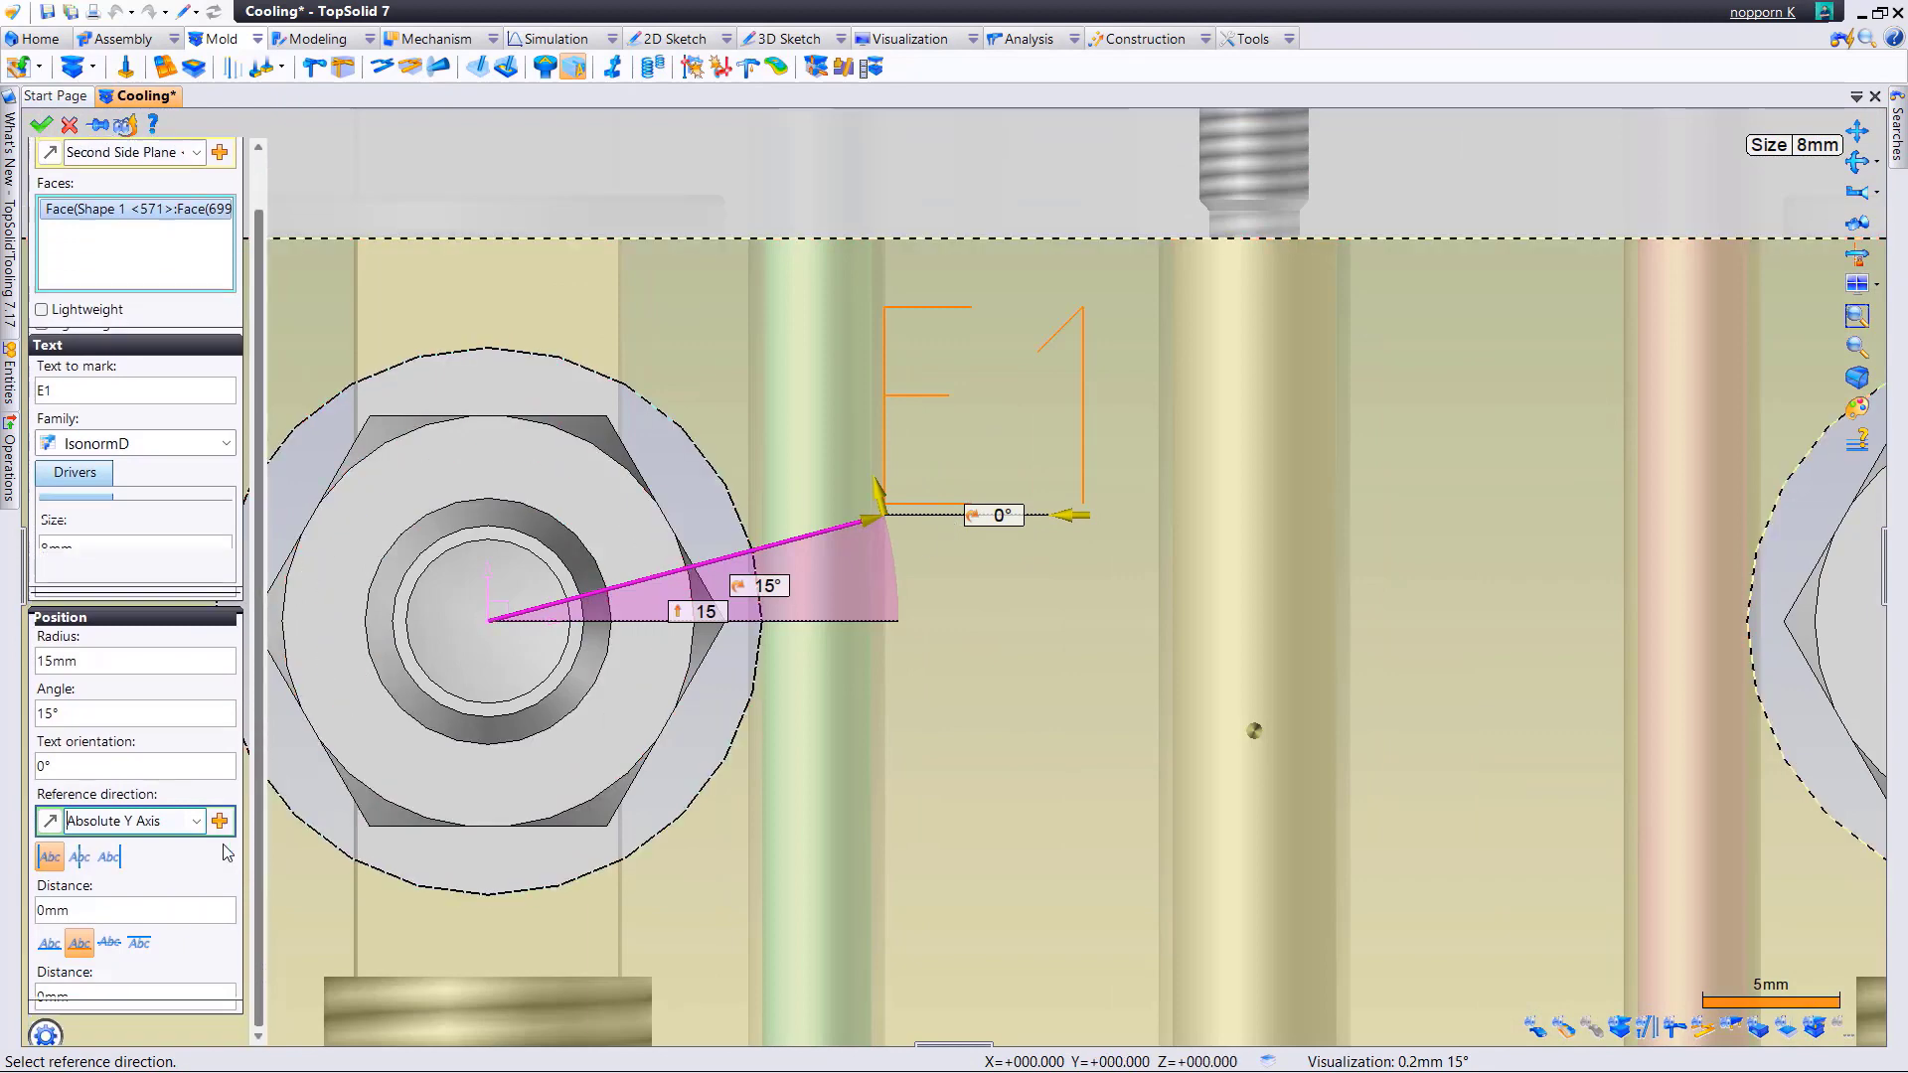
# - Try 5 mm for the first alignment distance, then reset it to 0 mm
pyautogui.click(101, 898)
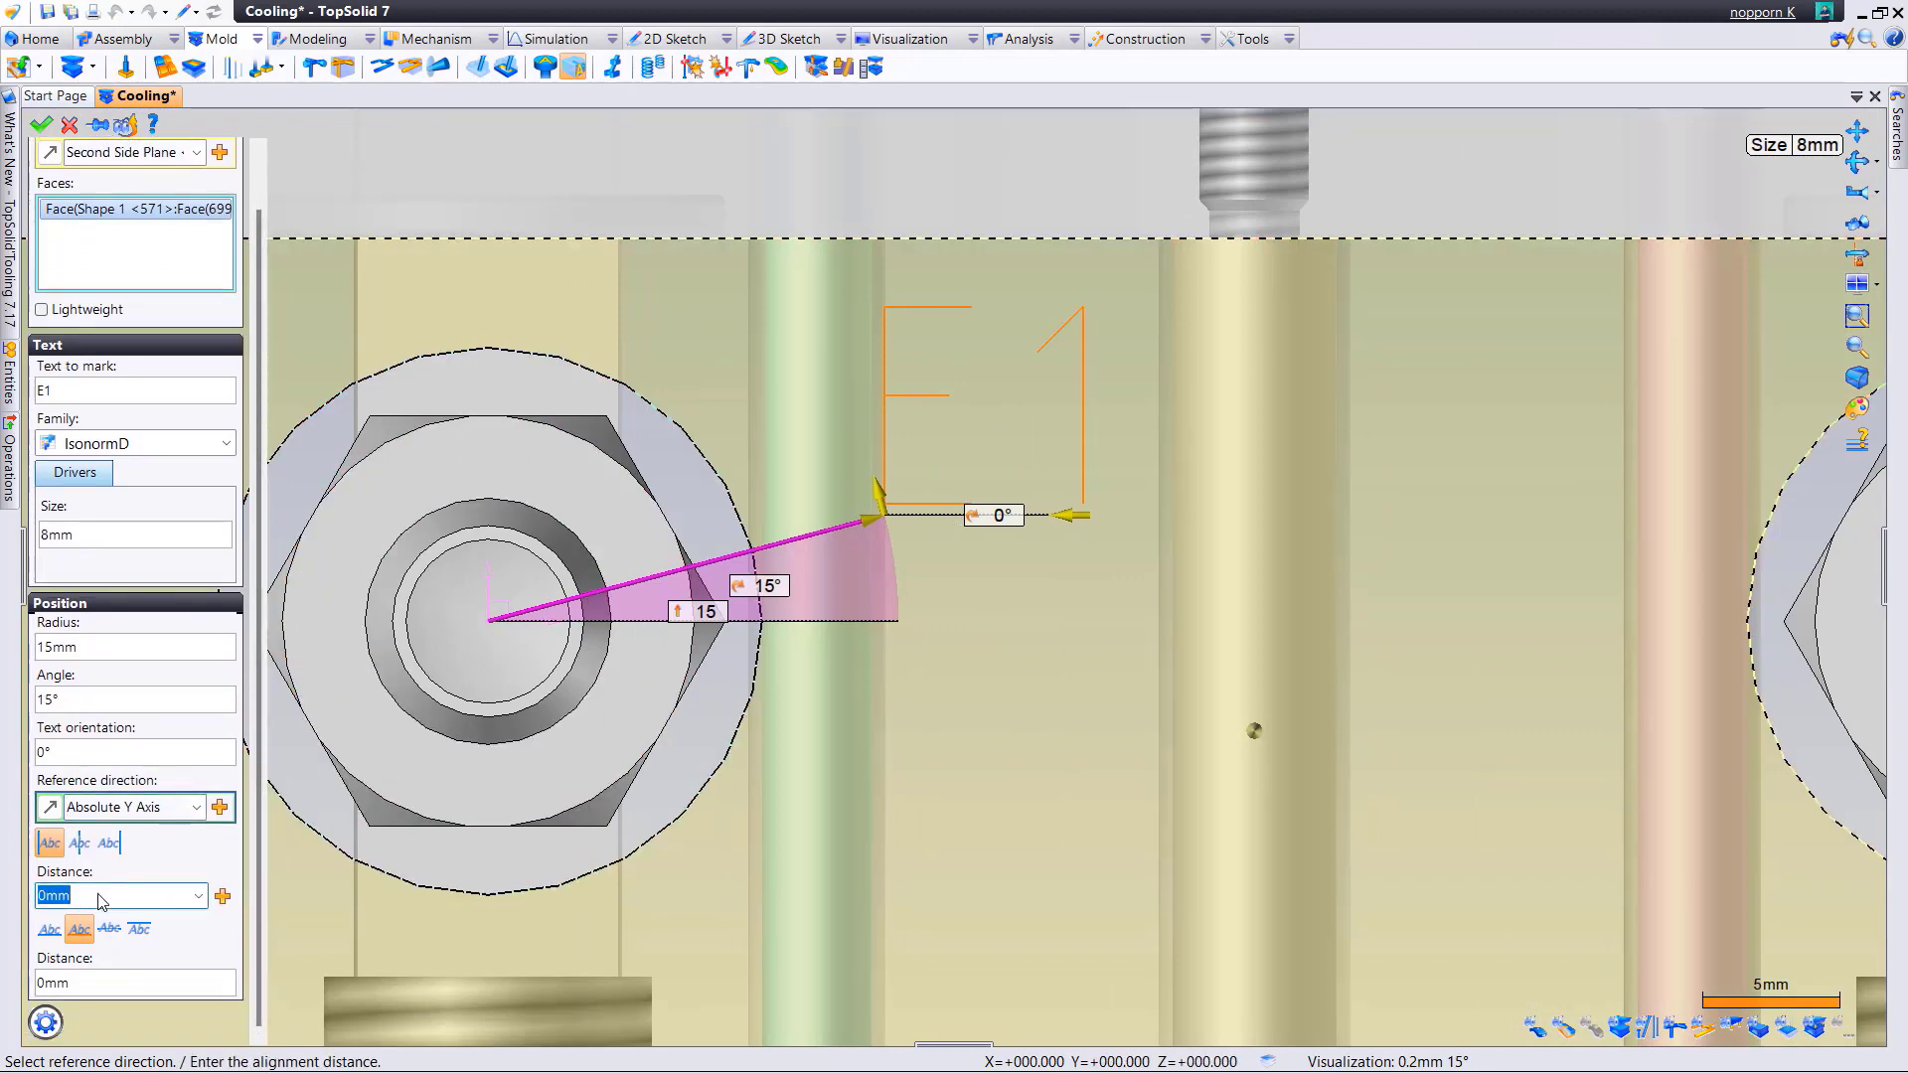
pyautogui.write('5')
pyautogui.press('Return')
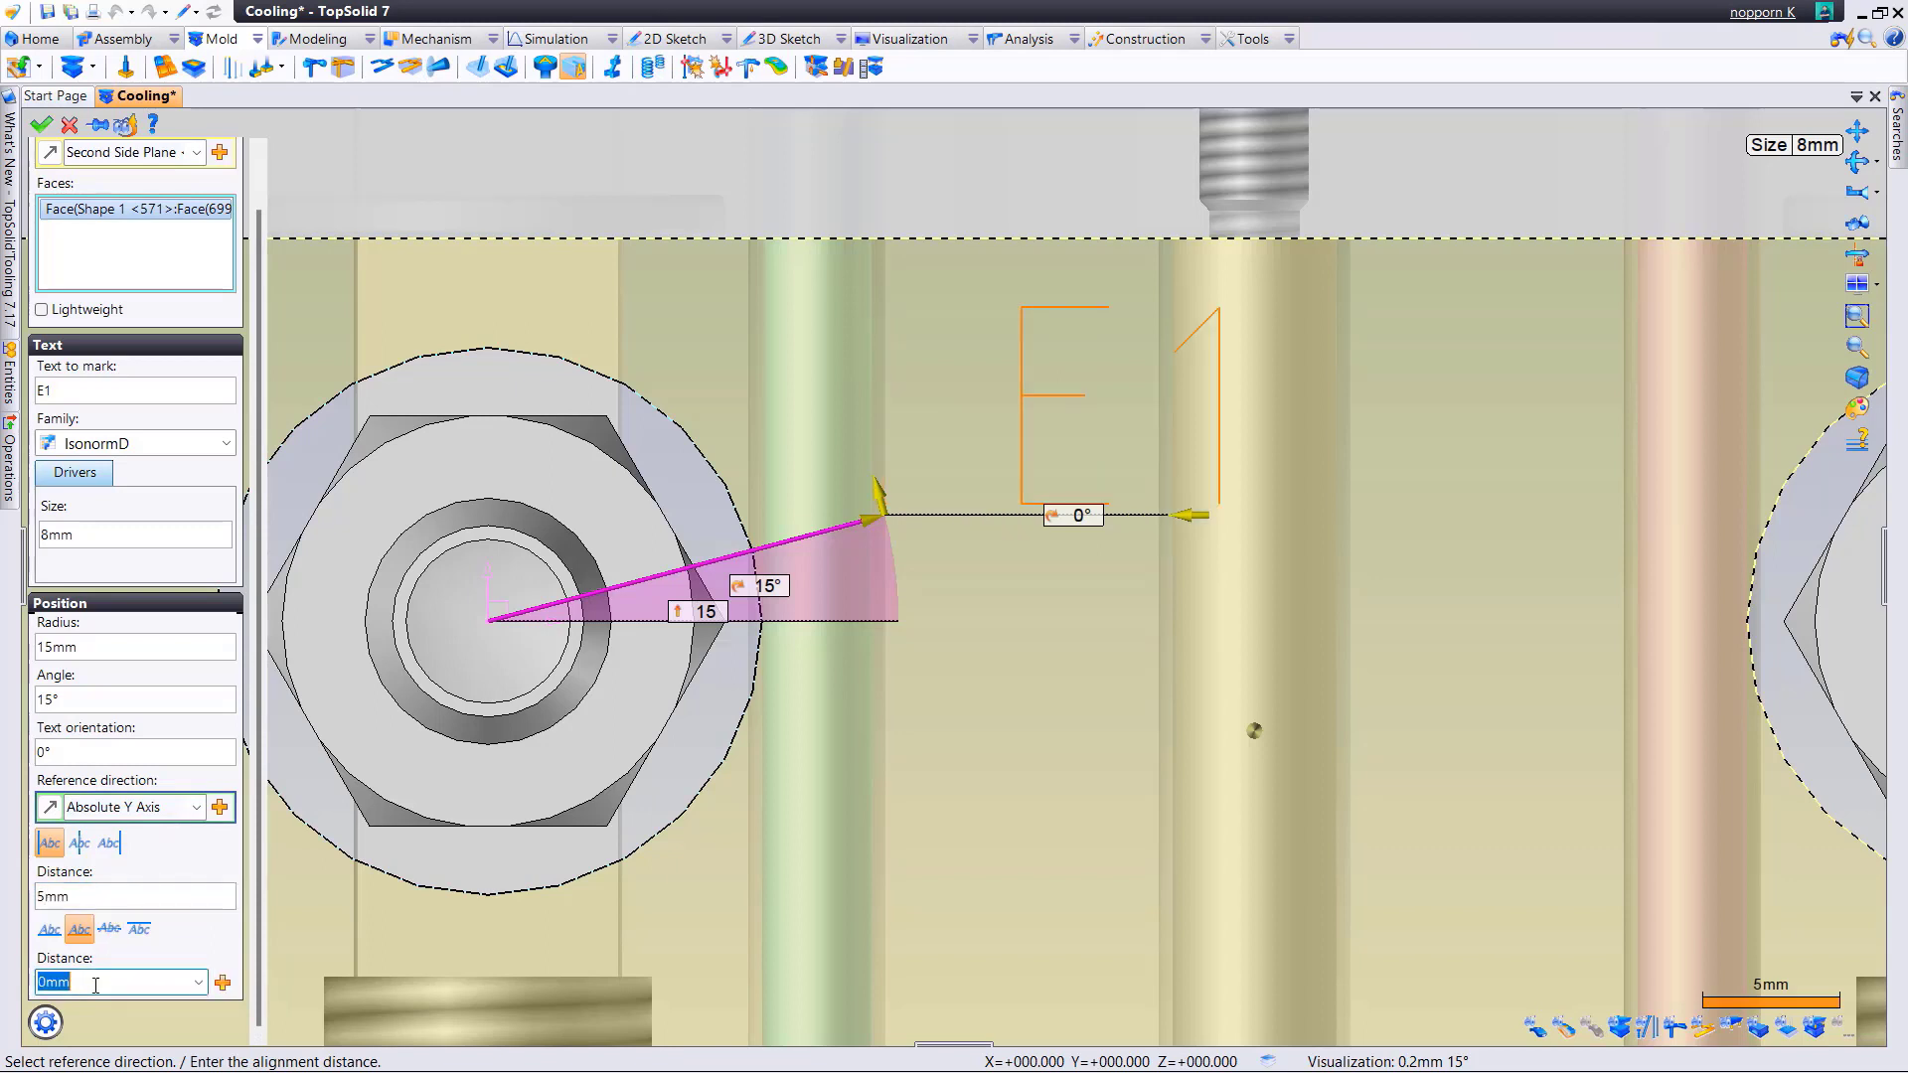
pyautogui.click(91, 898)
pyautogui.write('0')
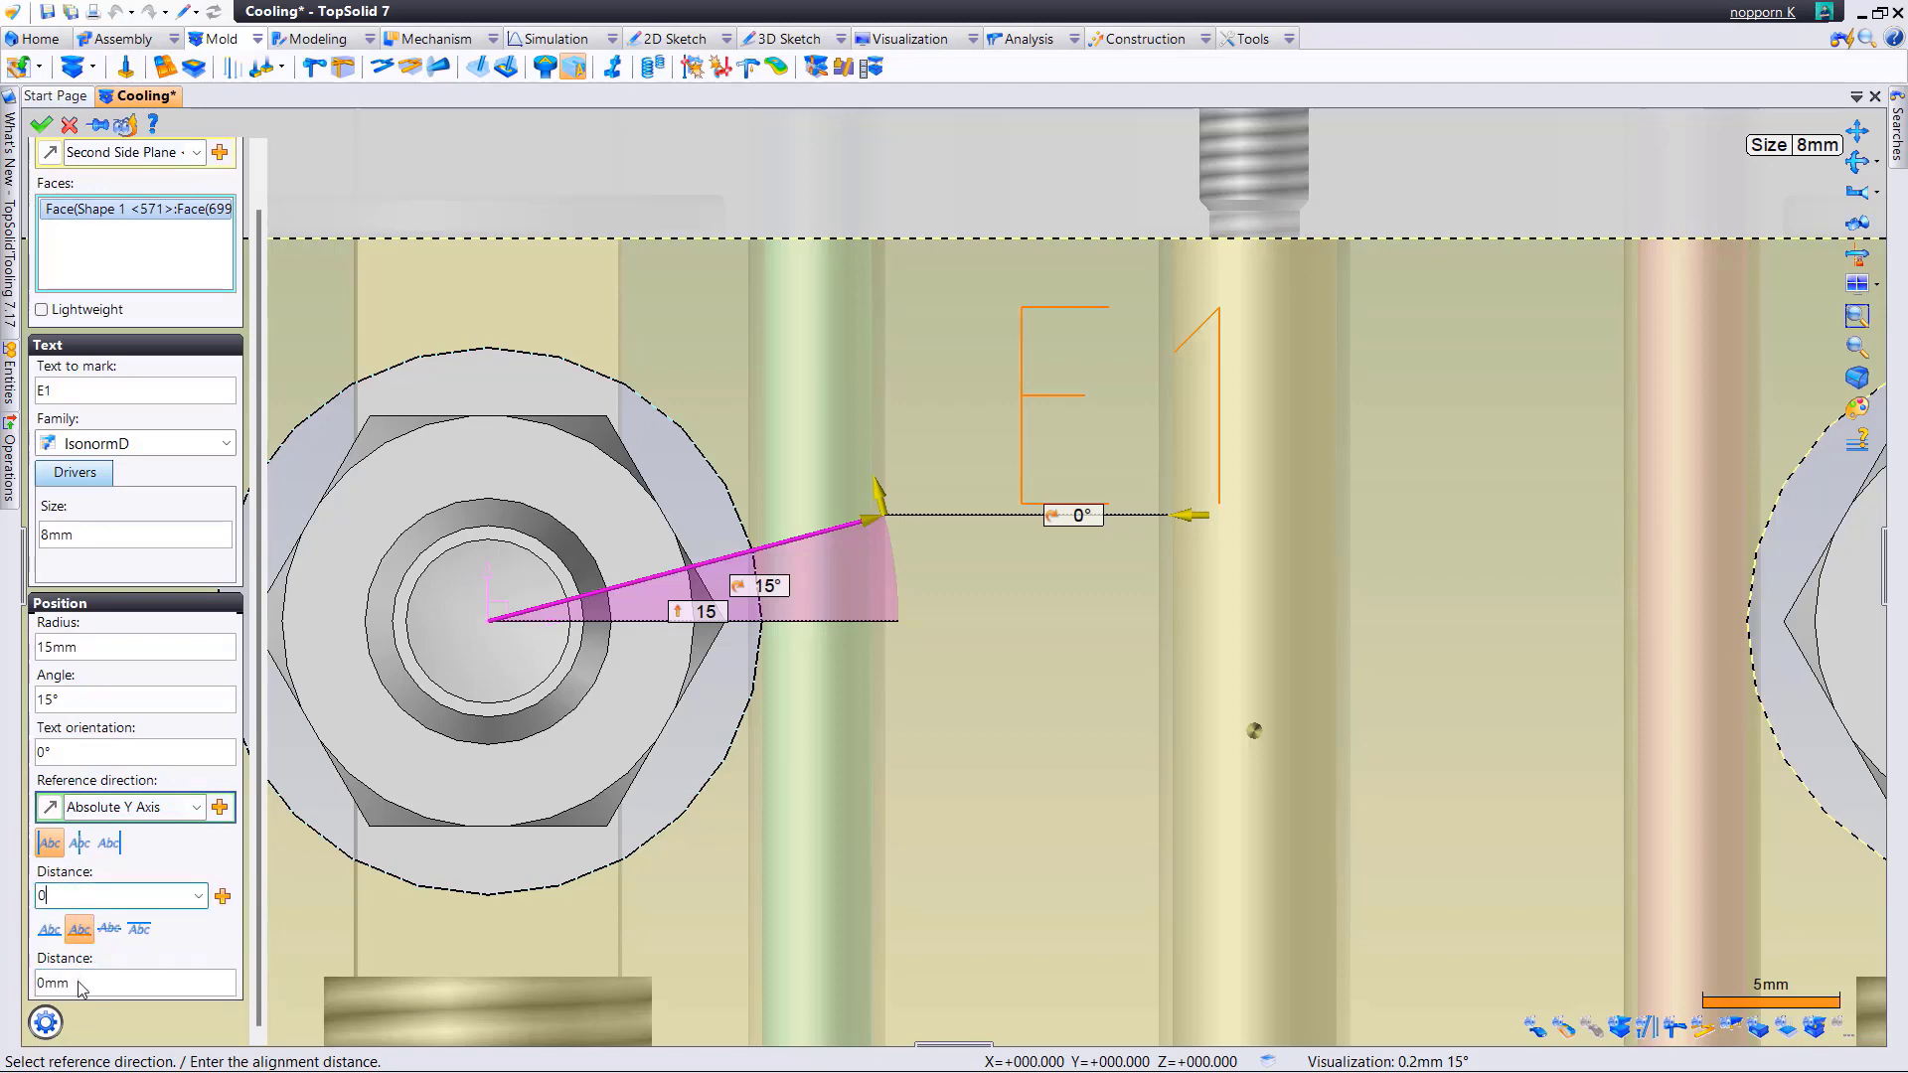
pyautogui.click(81, 989)
pyautogui.scroll(-2, 716, 616)
pyautogui.scroll(-2, 795, 587)
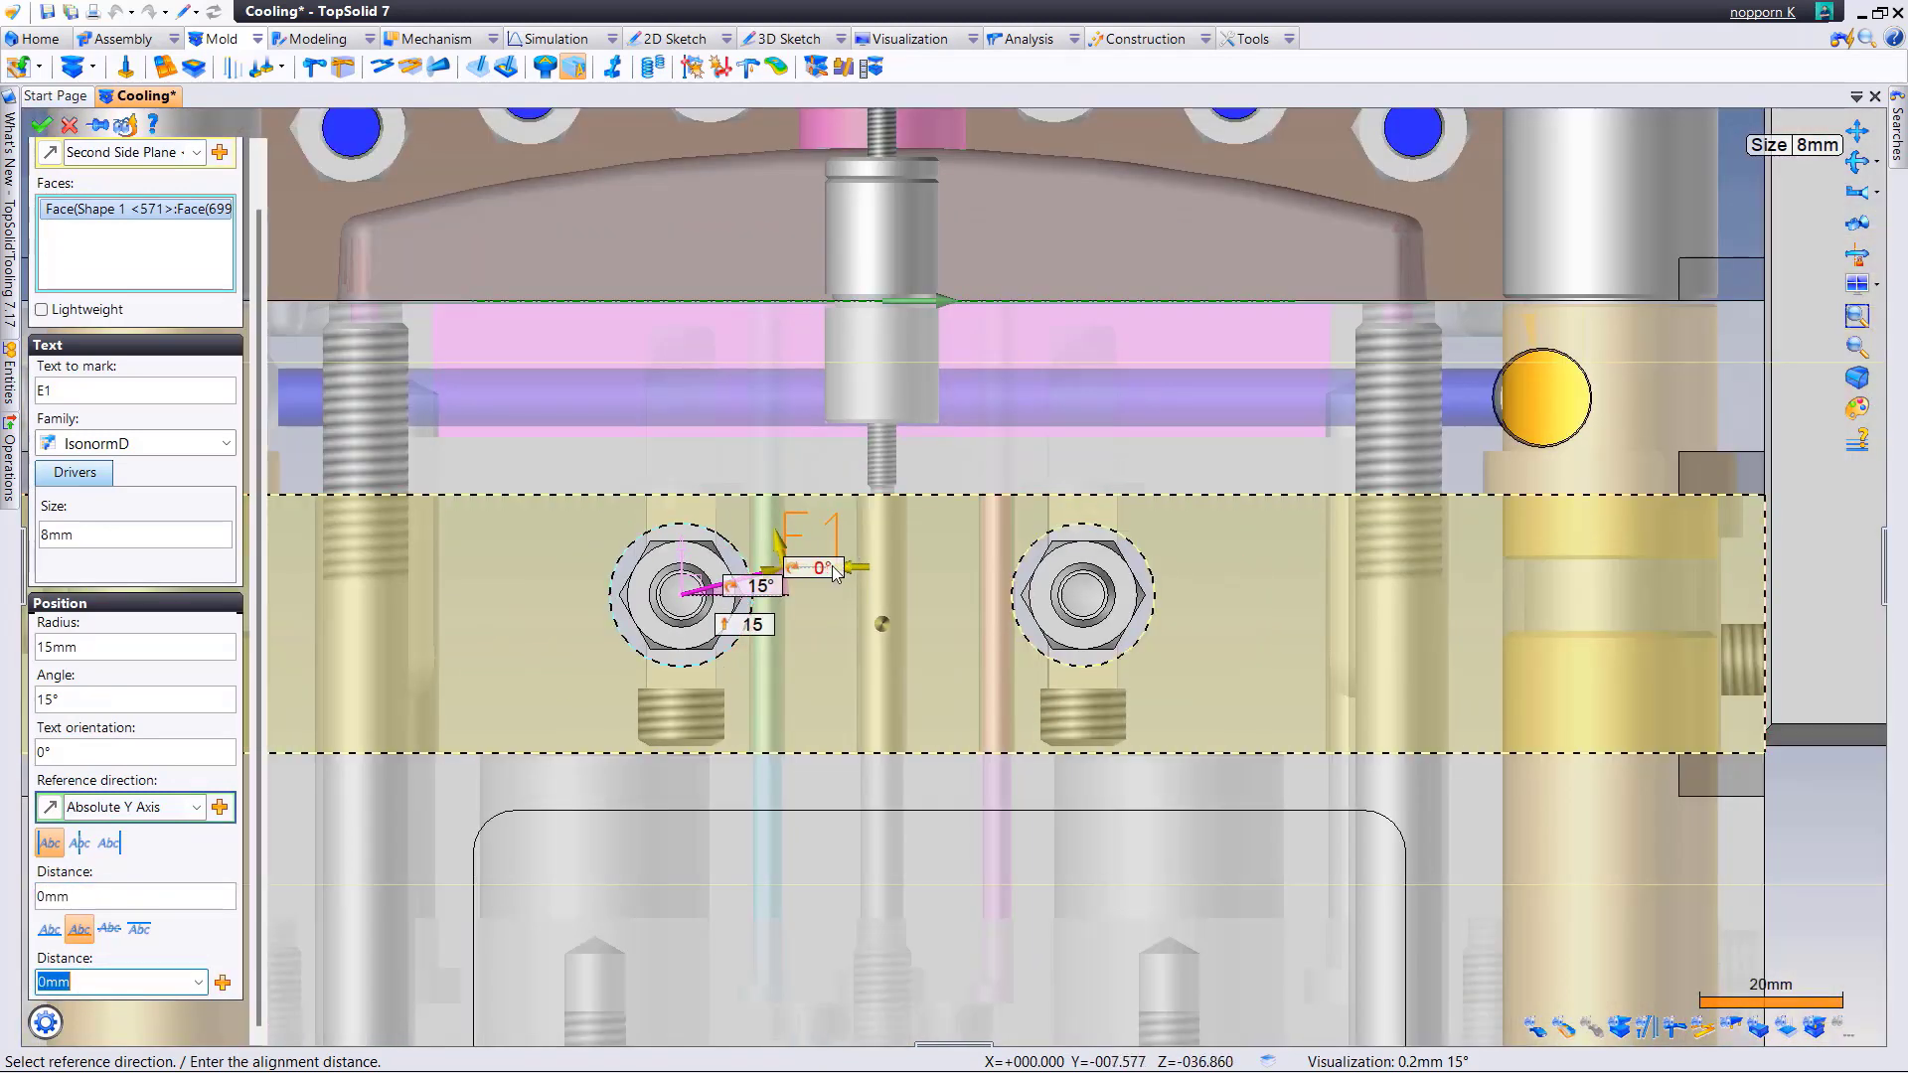
pyautogui.scroll(1, 946, 522)
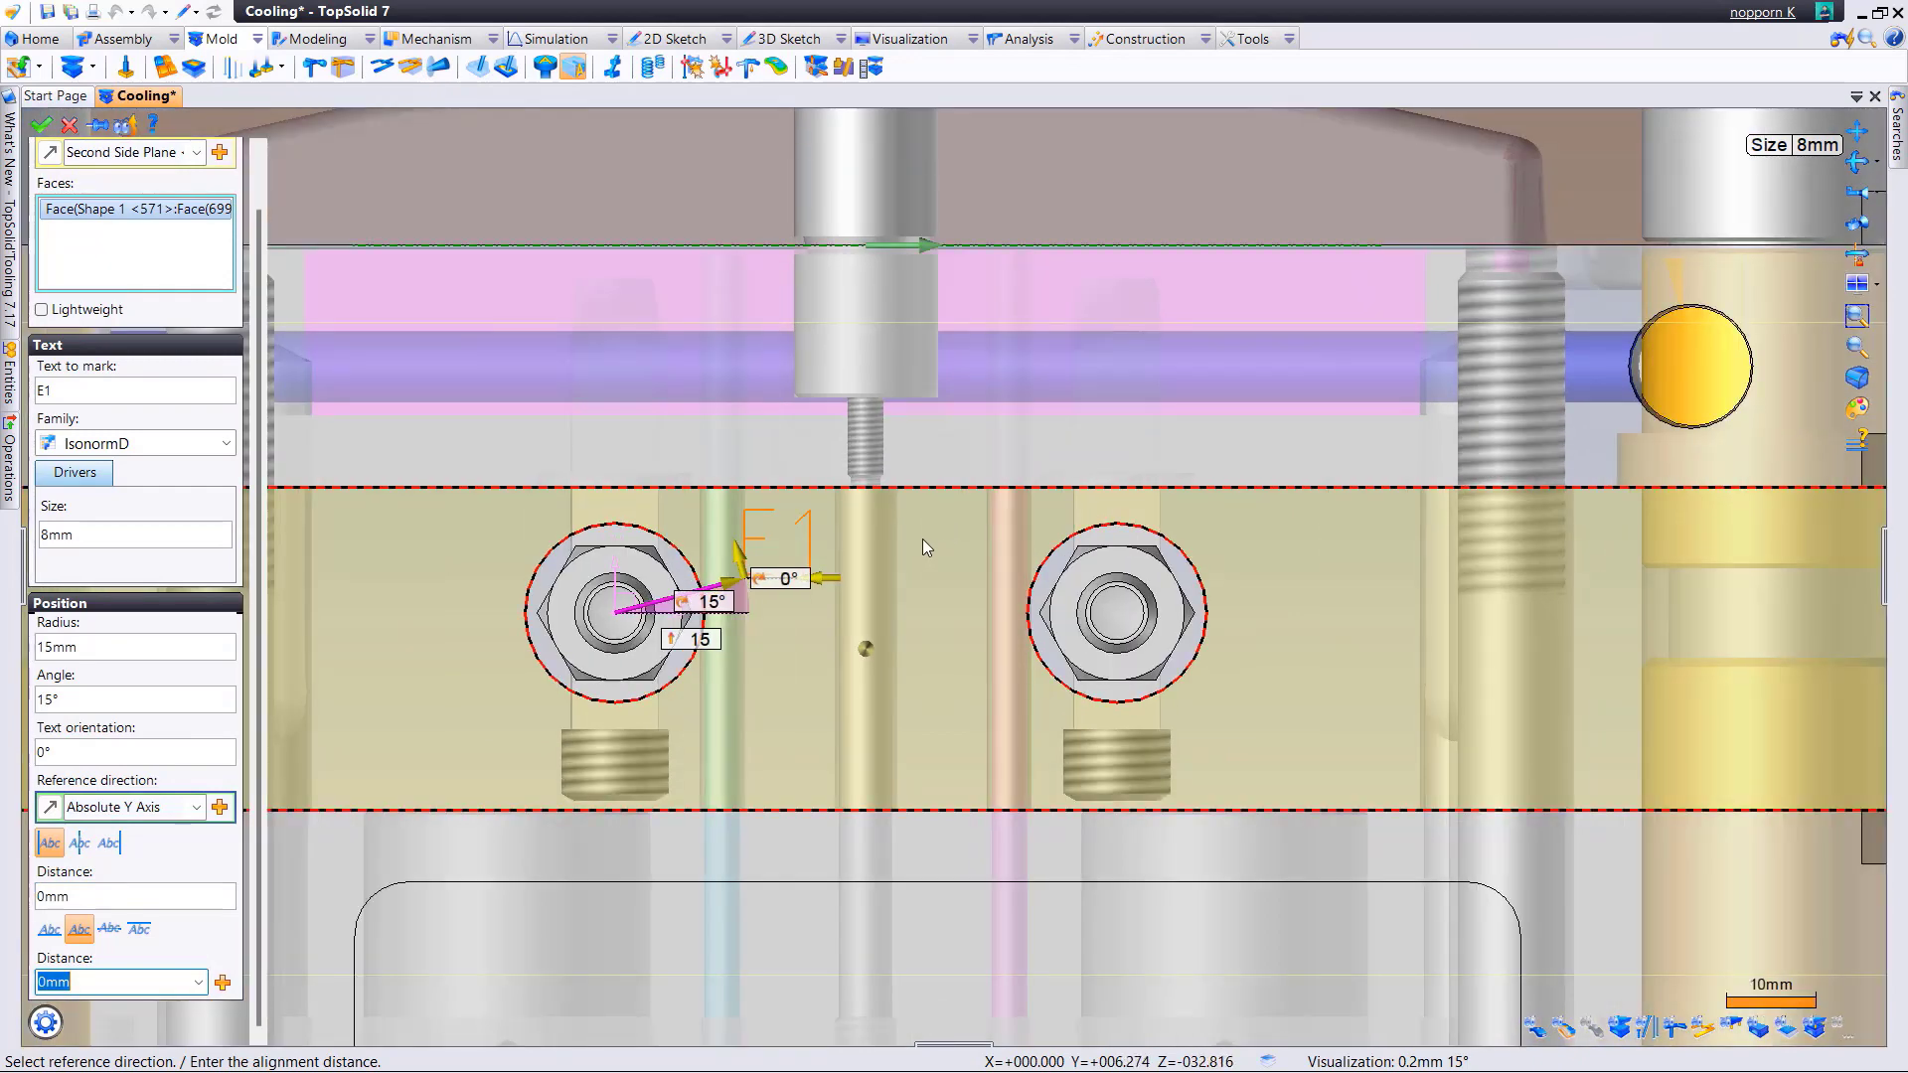
pyautogui.scroll(-3, 922, 538)
pyautogui.scroll(2, 934, 563)
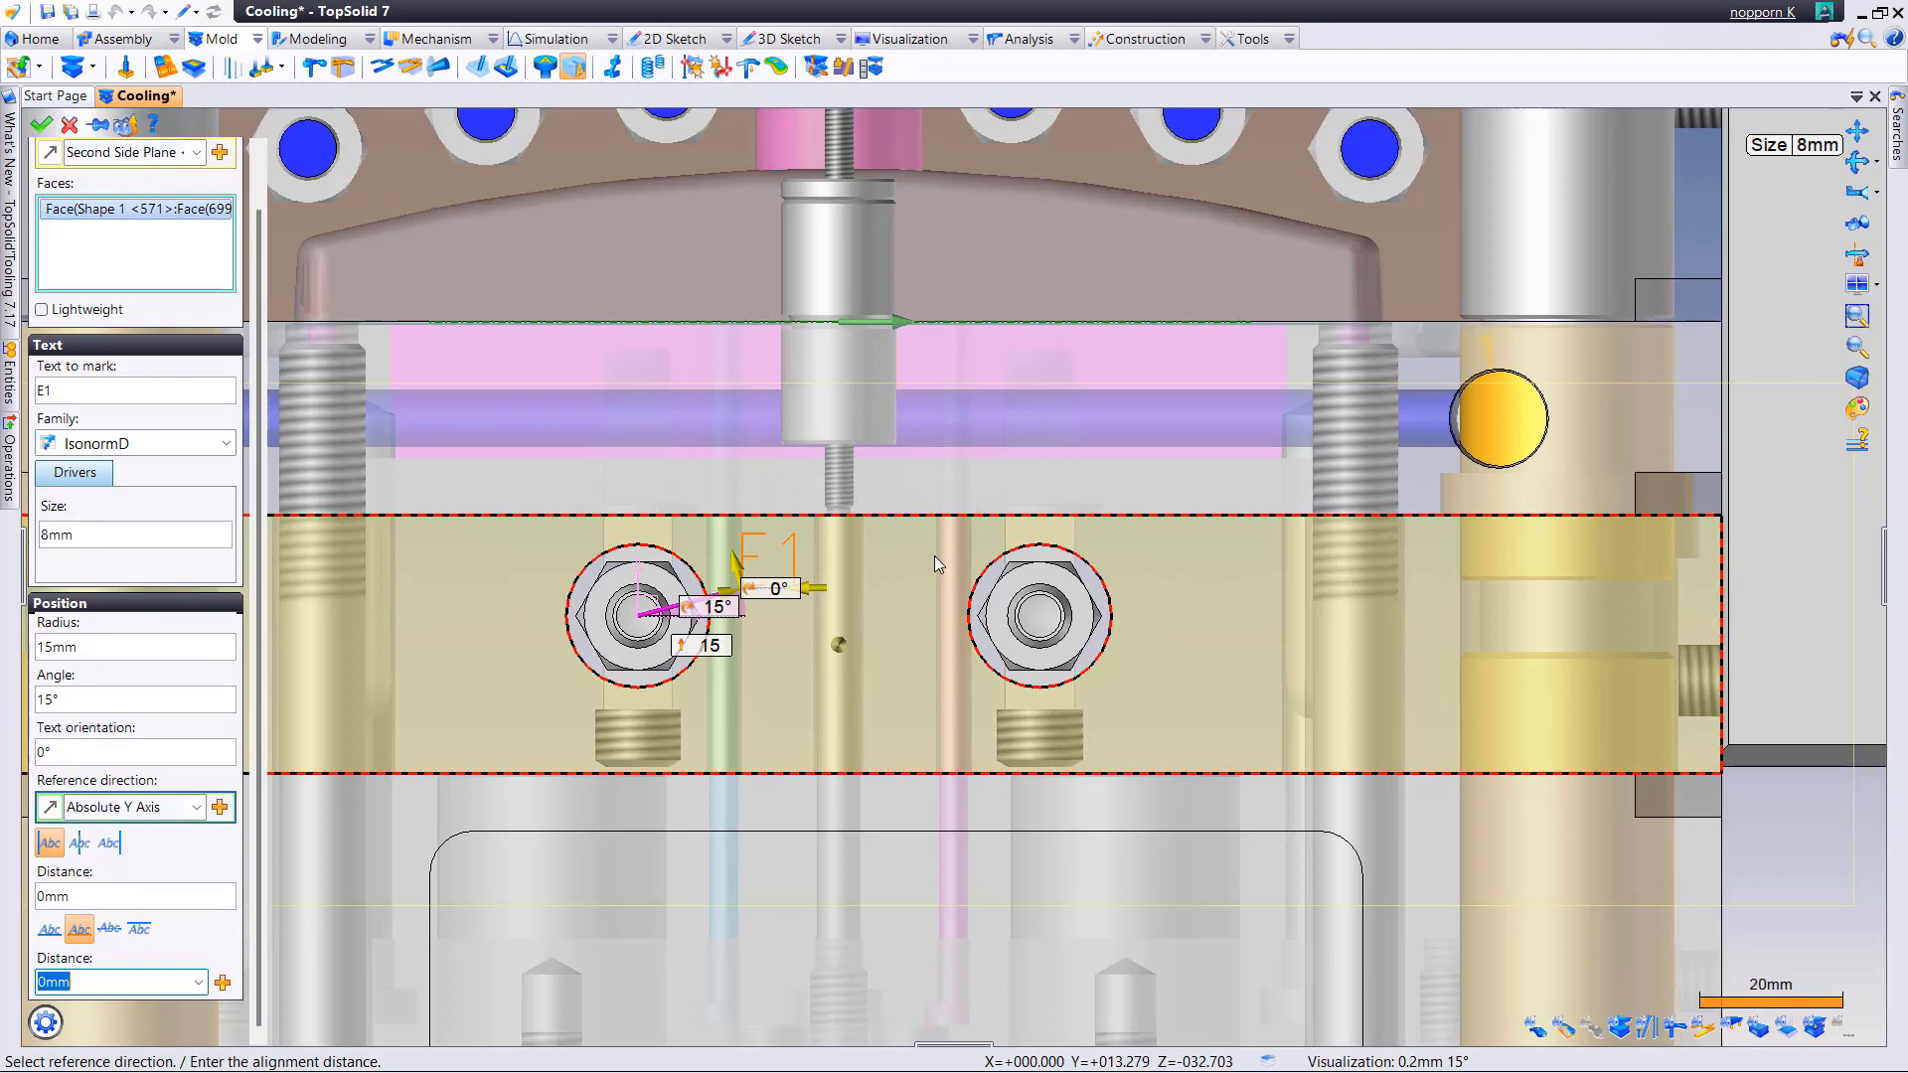
pyautogui.scroll(-1, 810, 606)
pyautogui.scroll(3, 810, 606)
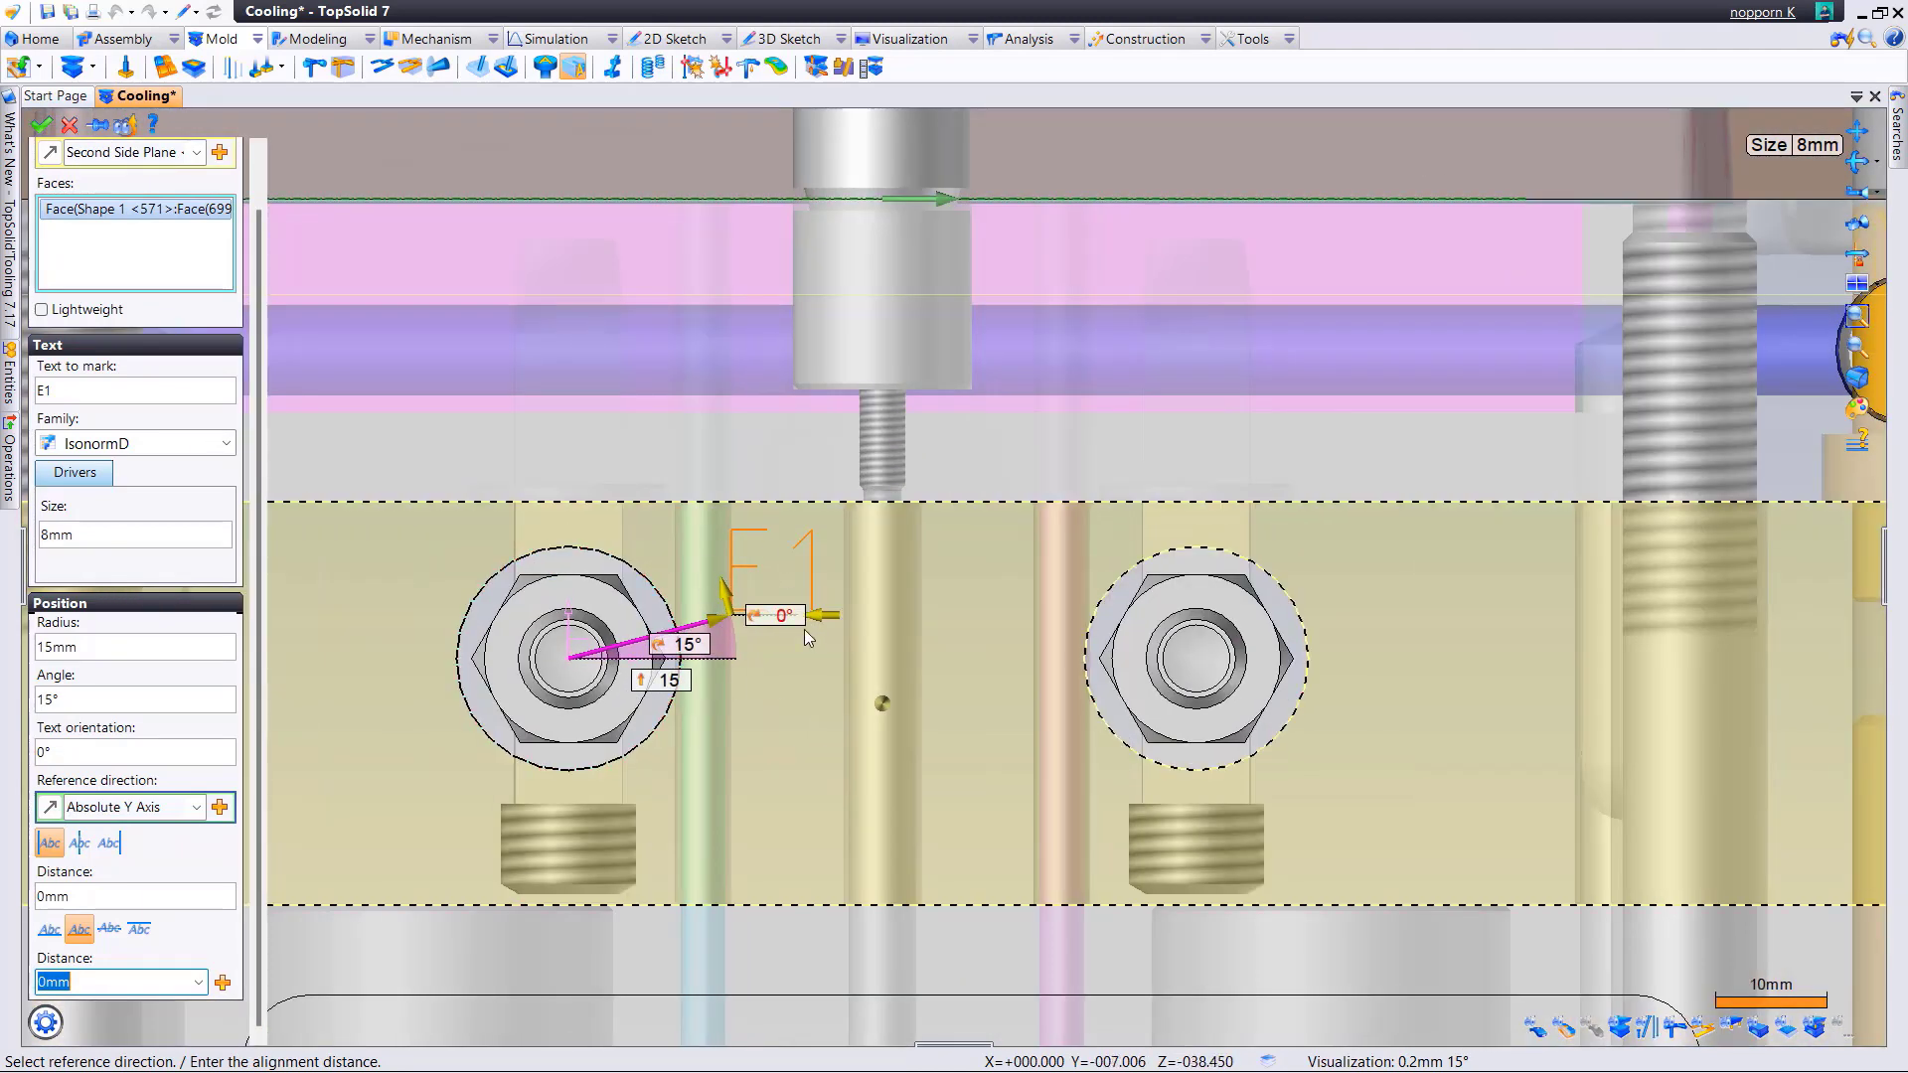
# - Add the right cooling-hole face with marking text S1 at a 15 mm radius
pyautogui.click(134, 255)
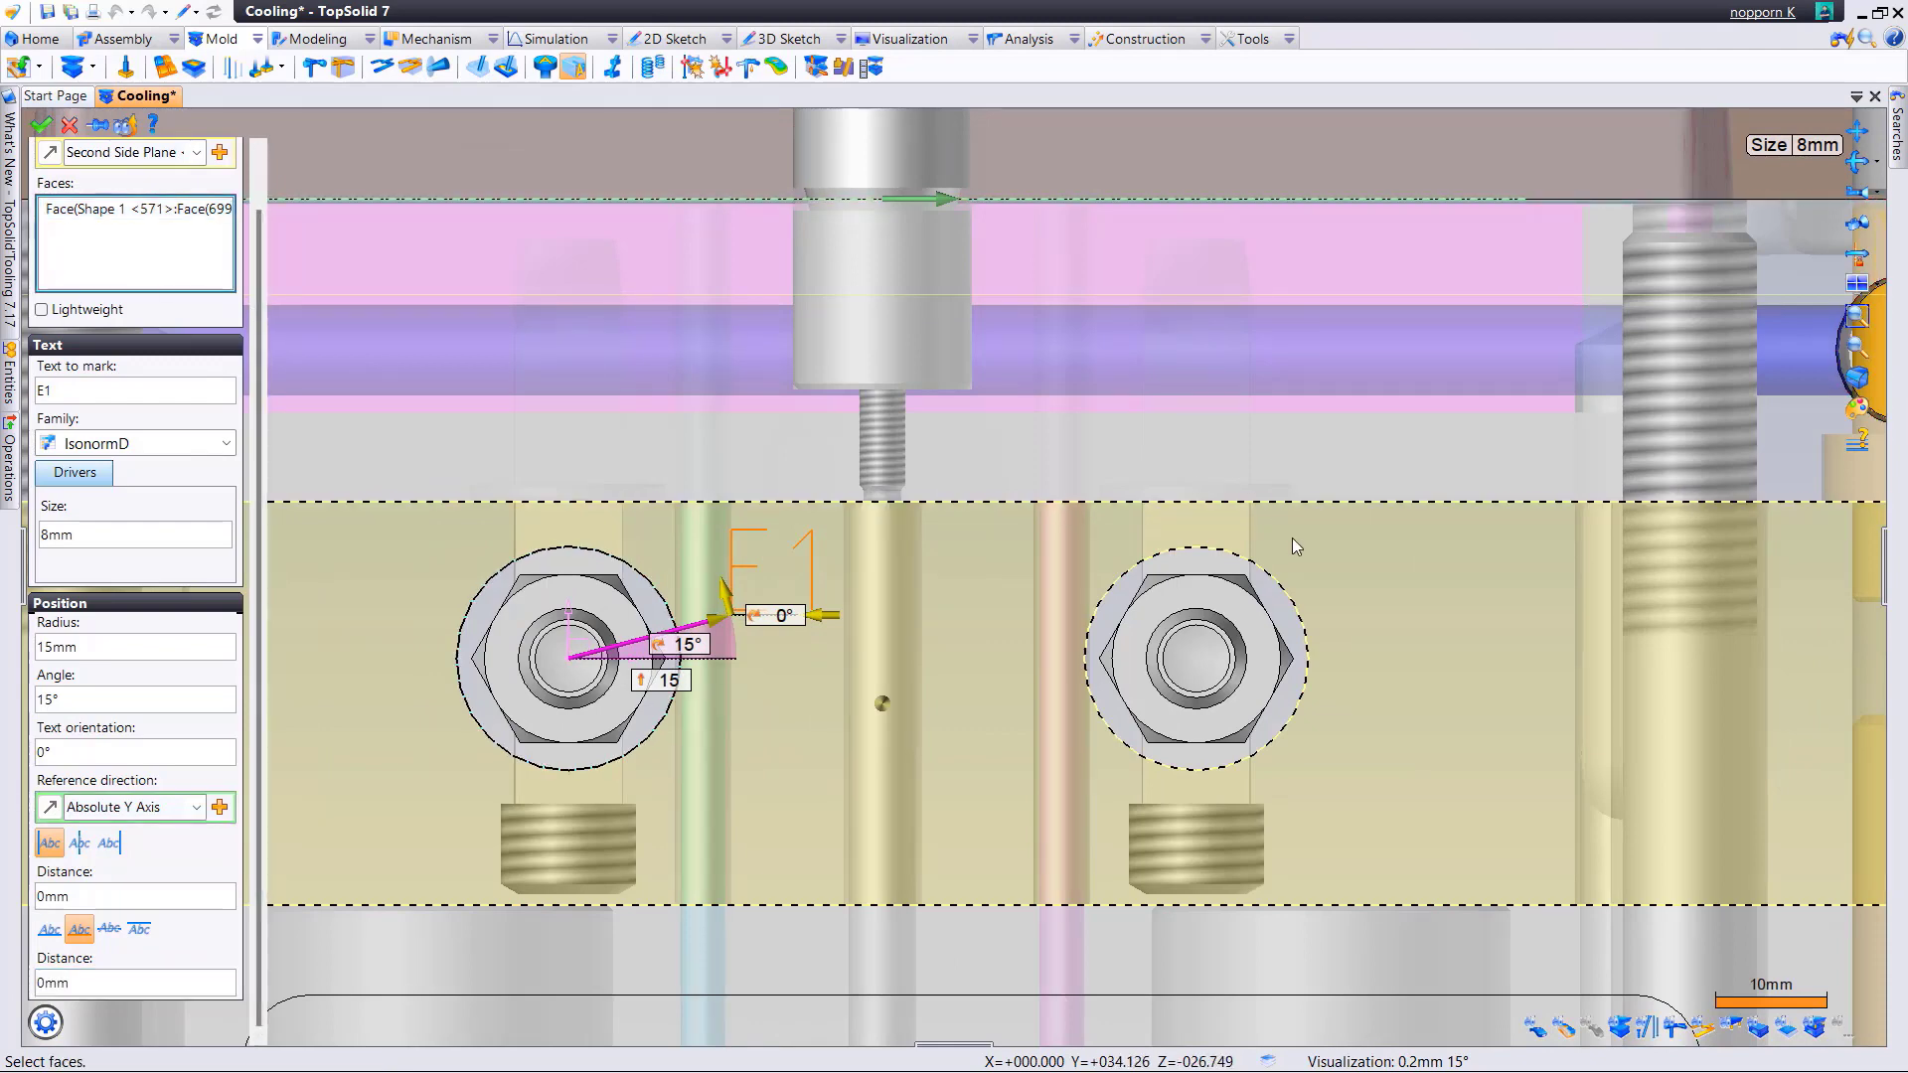
pyautogui.click(1303, 618)
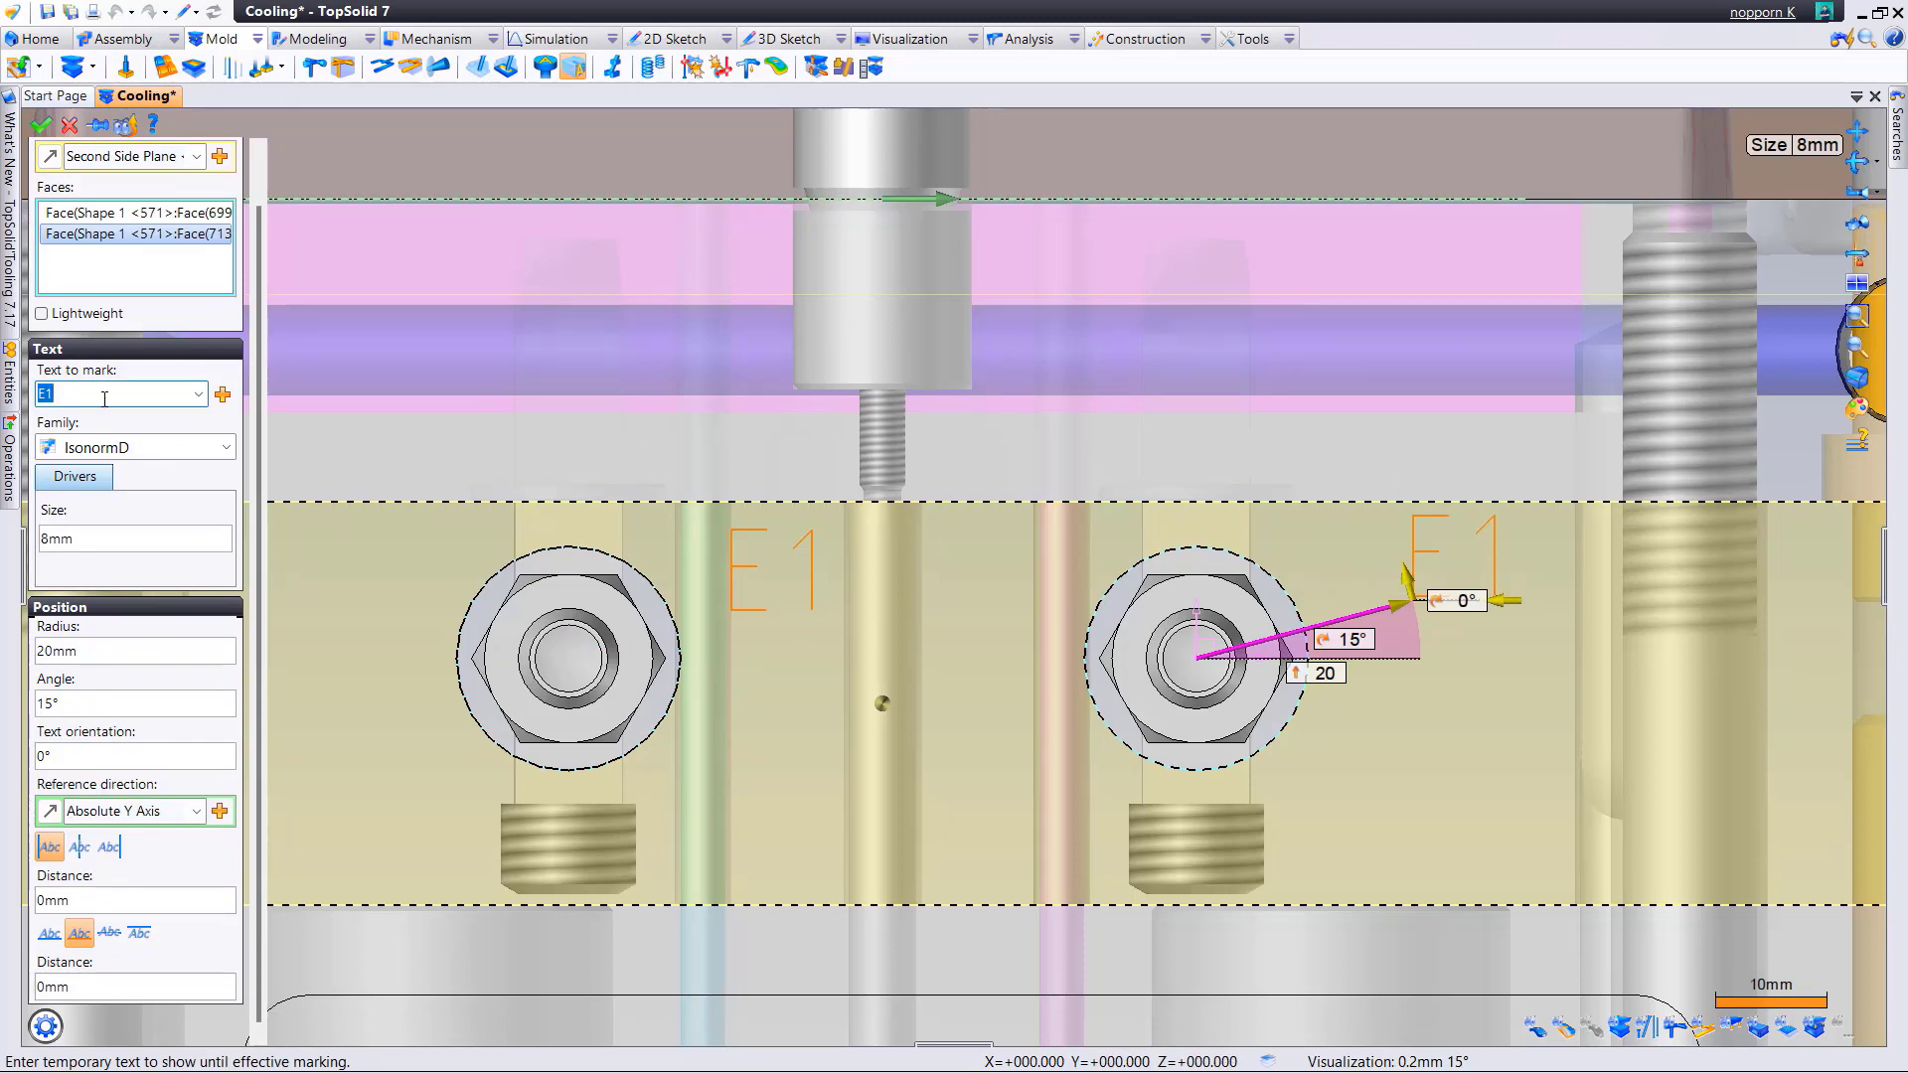
pyautogui.write('S')
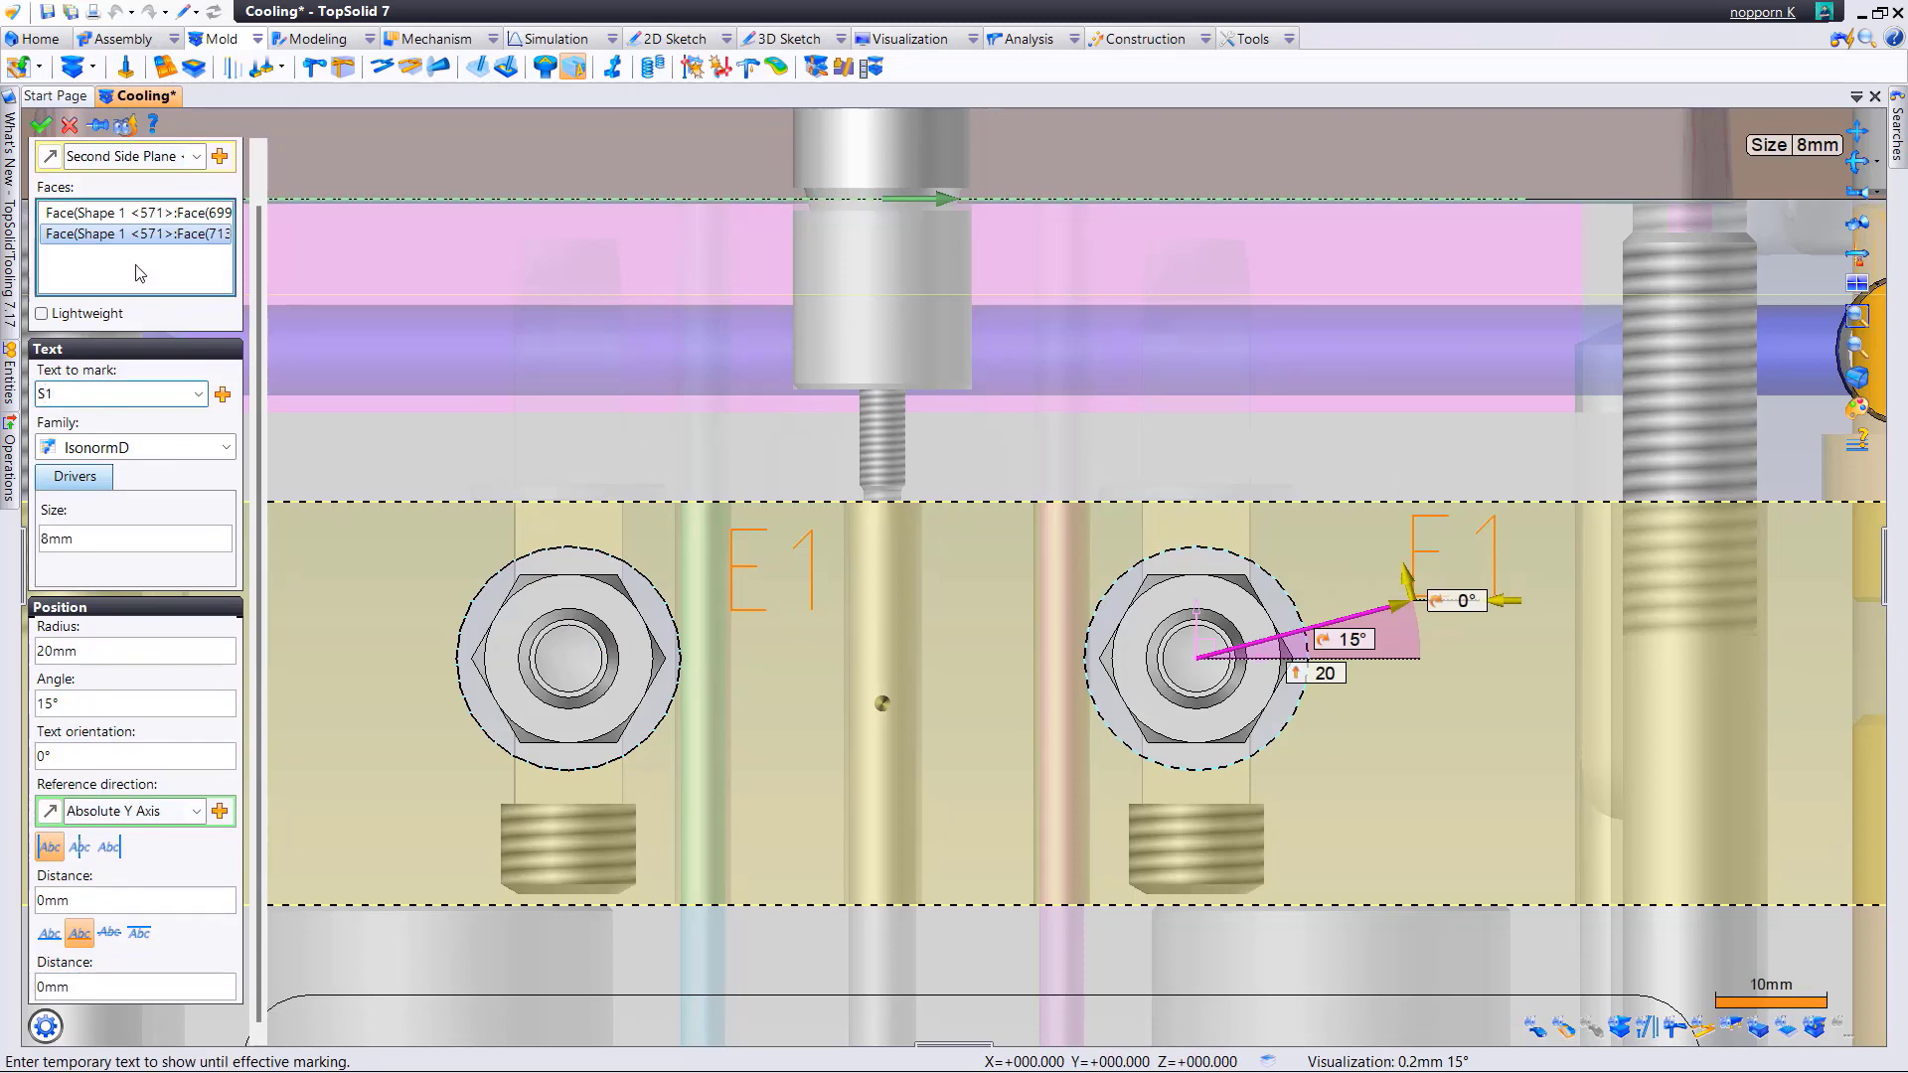
pyautogui.press('Return')
pyautogui.click(1323, 675)
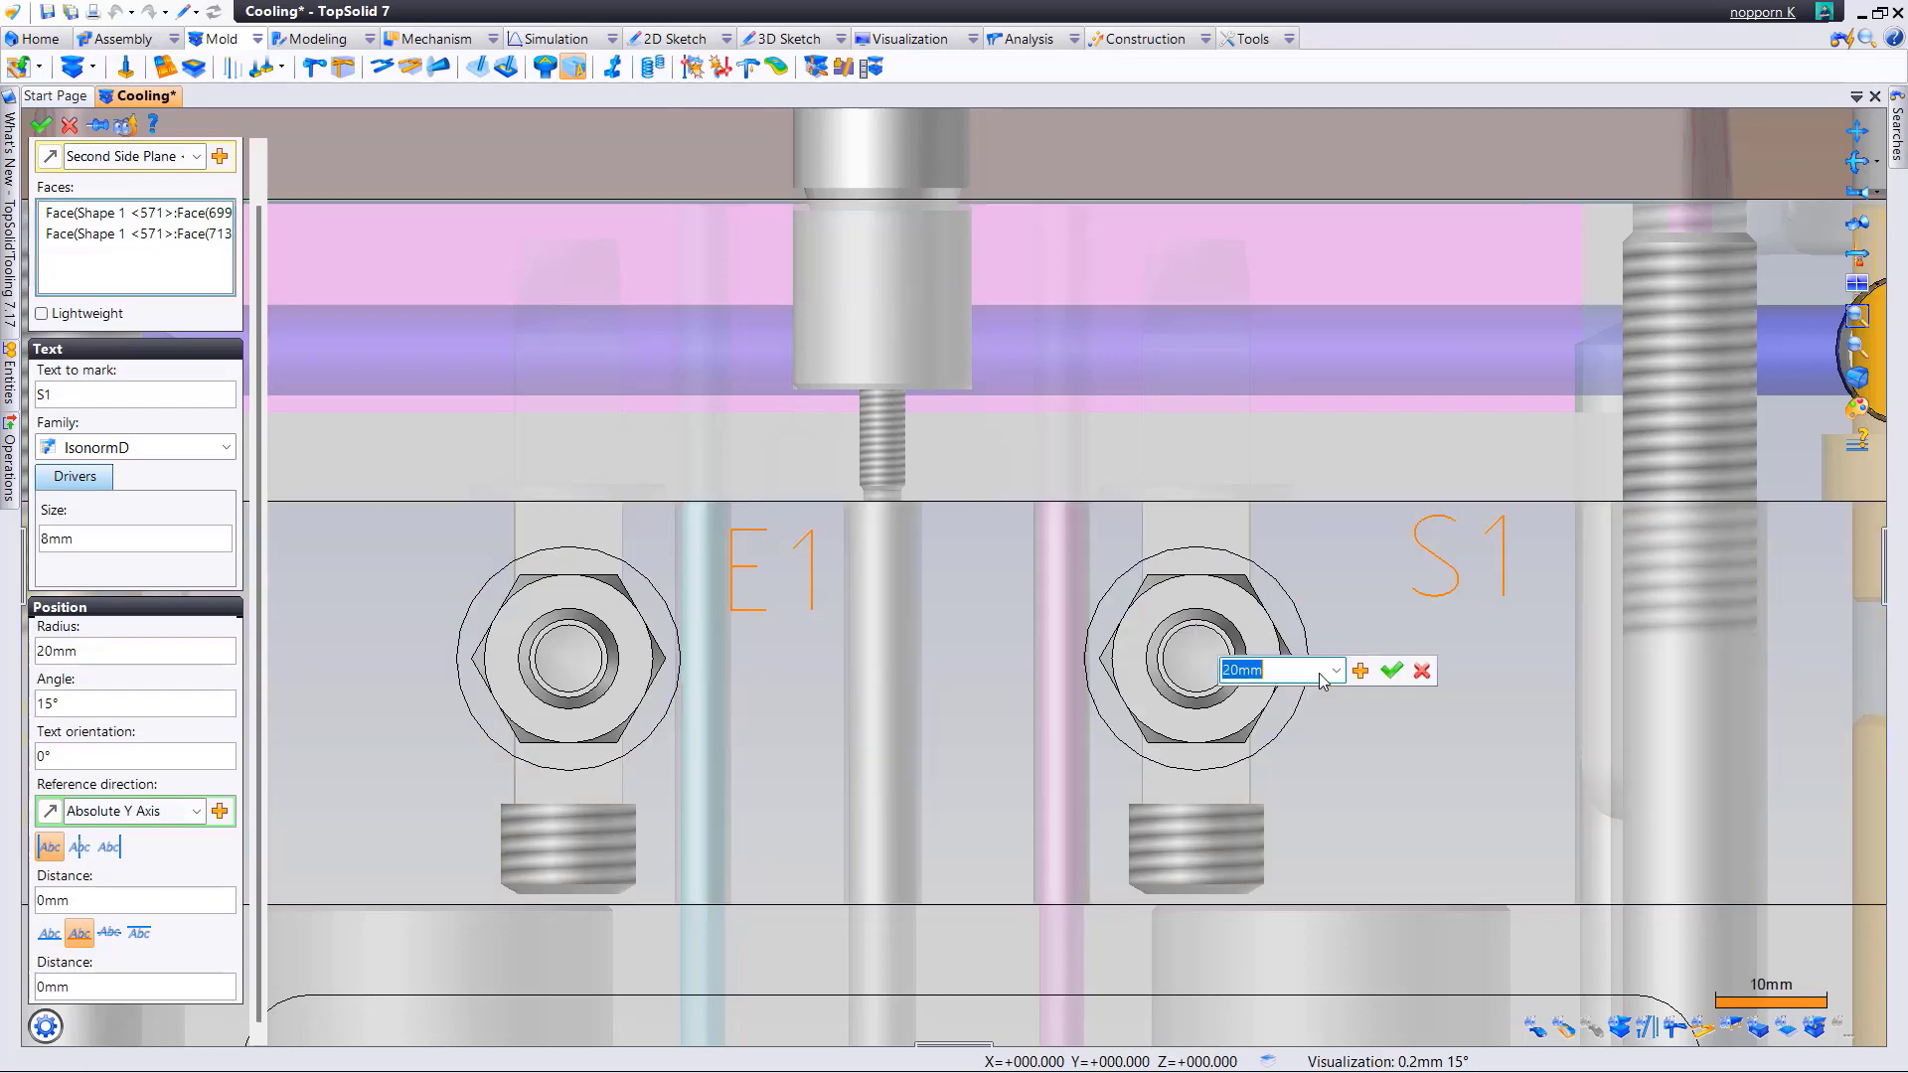
pyautogui.write('15')
pyautogui.press('Return')
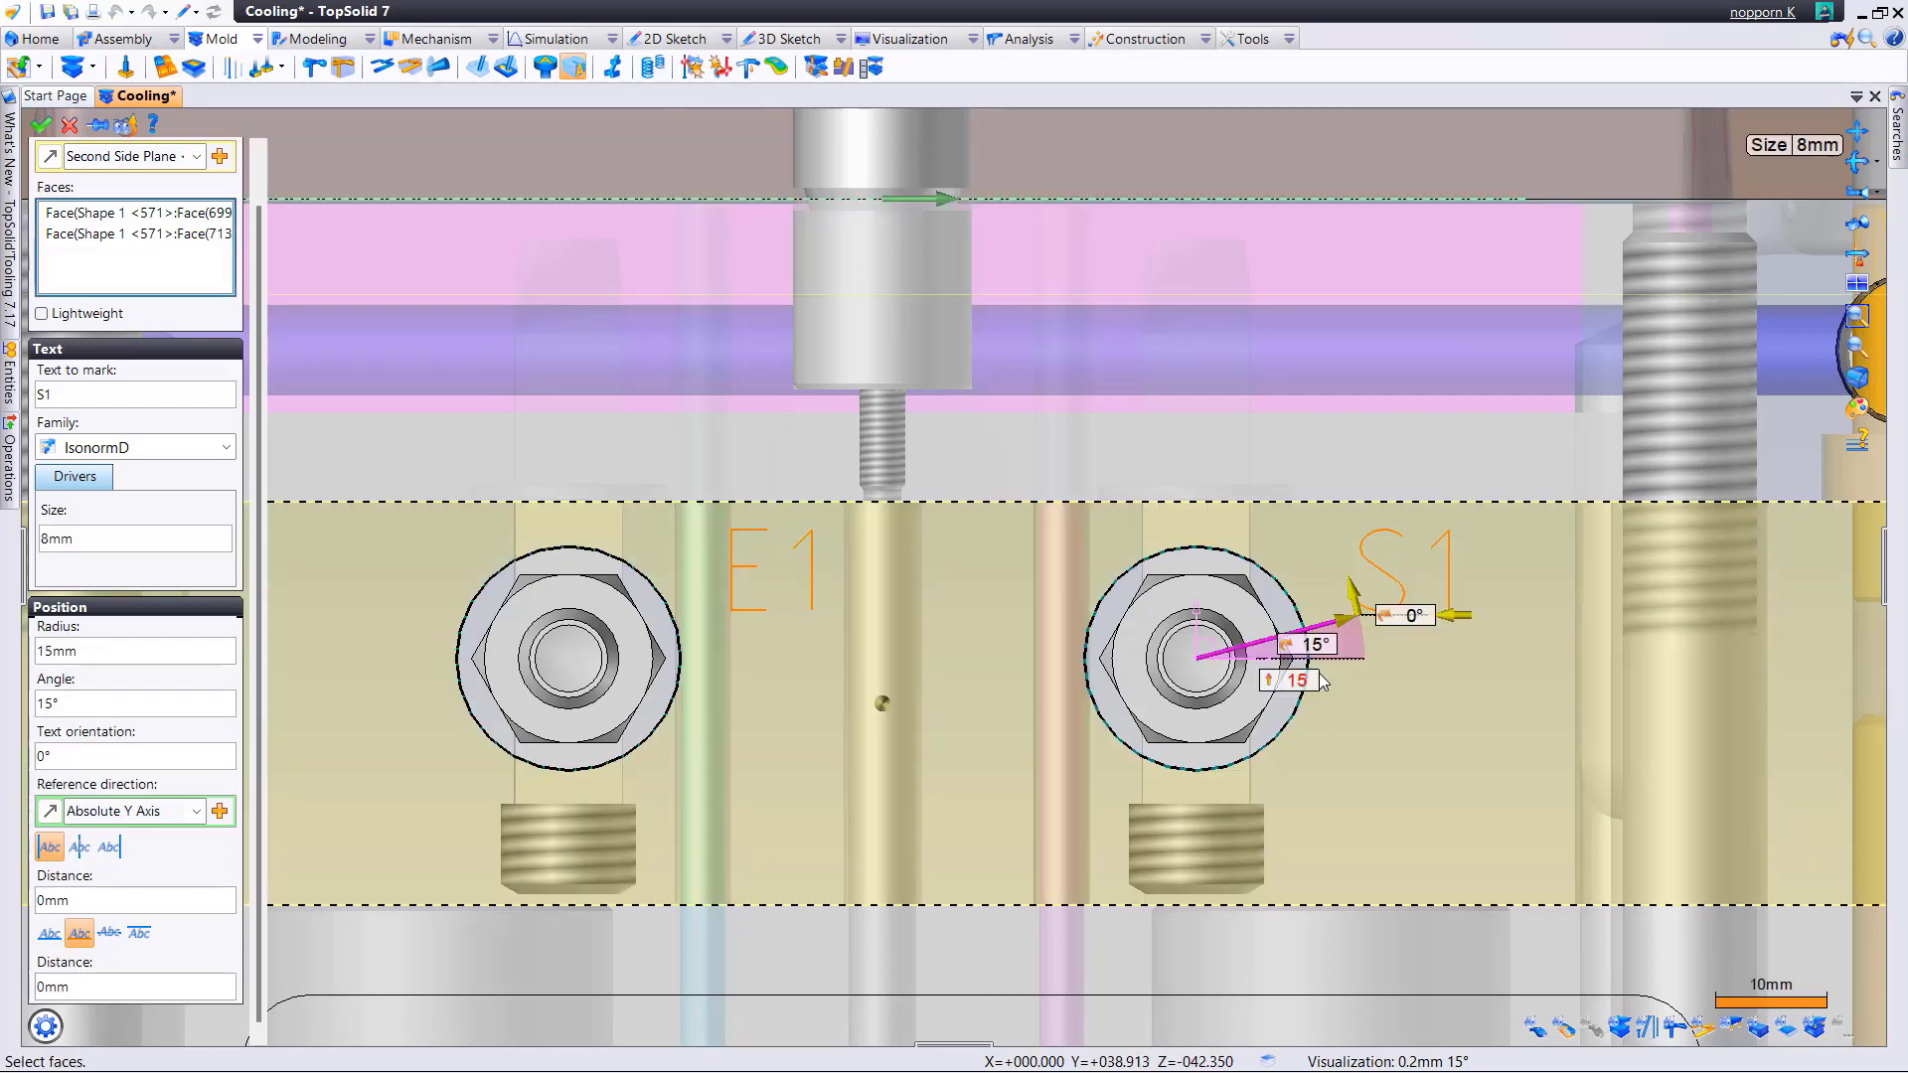
# - Validate the S1 marking and zoom out to a perspective view of the whole mould
pyautogui.click(44, 127)
pyautogui.scroll(-1, 869, 451)
pyautogui.scroll(-1, 771, 636)
pyautogui.scroll(5, 791, 586)
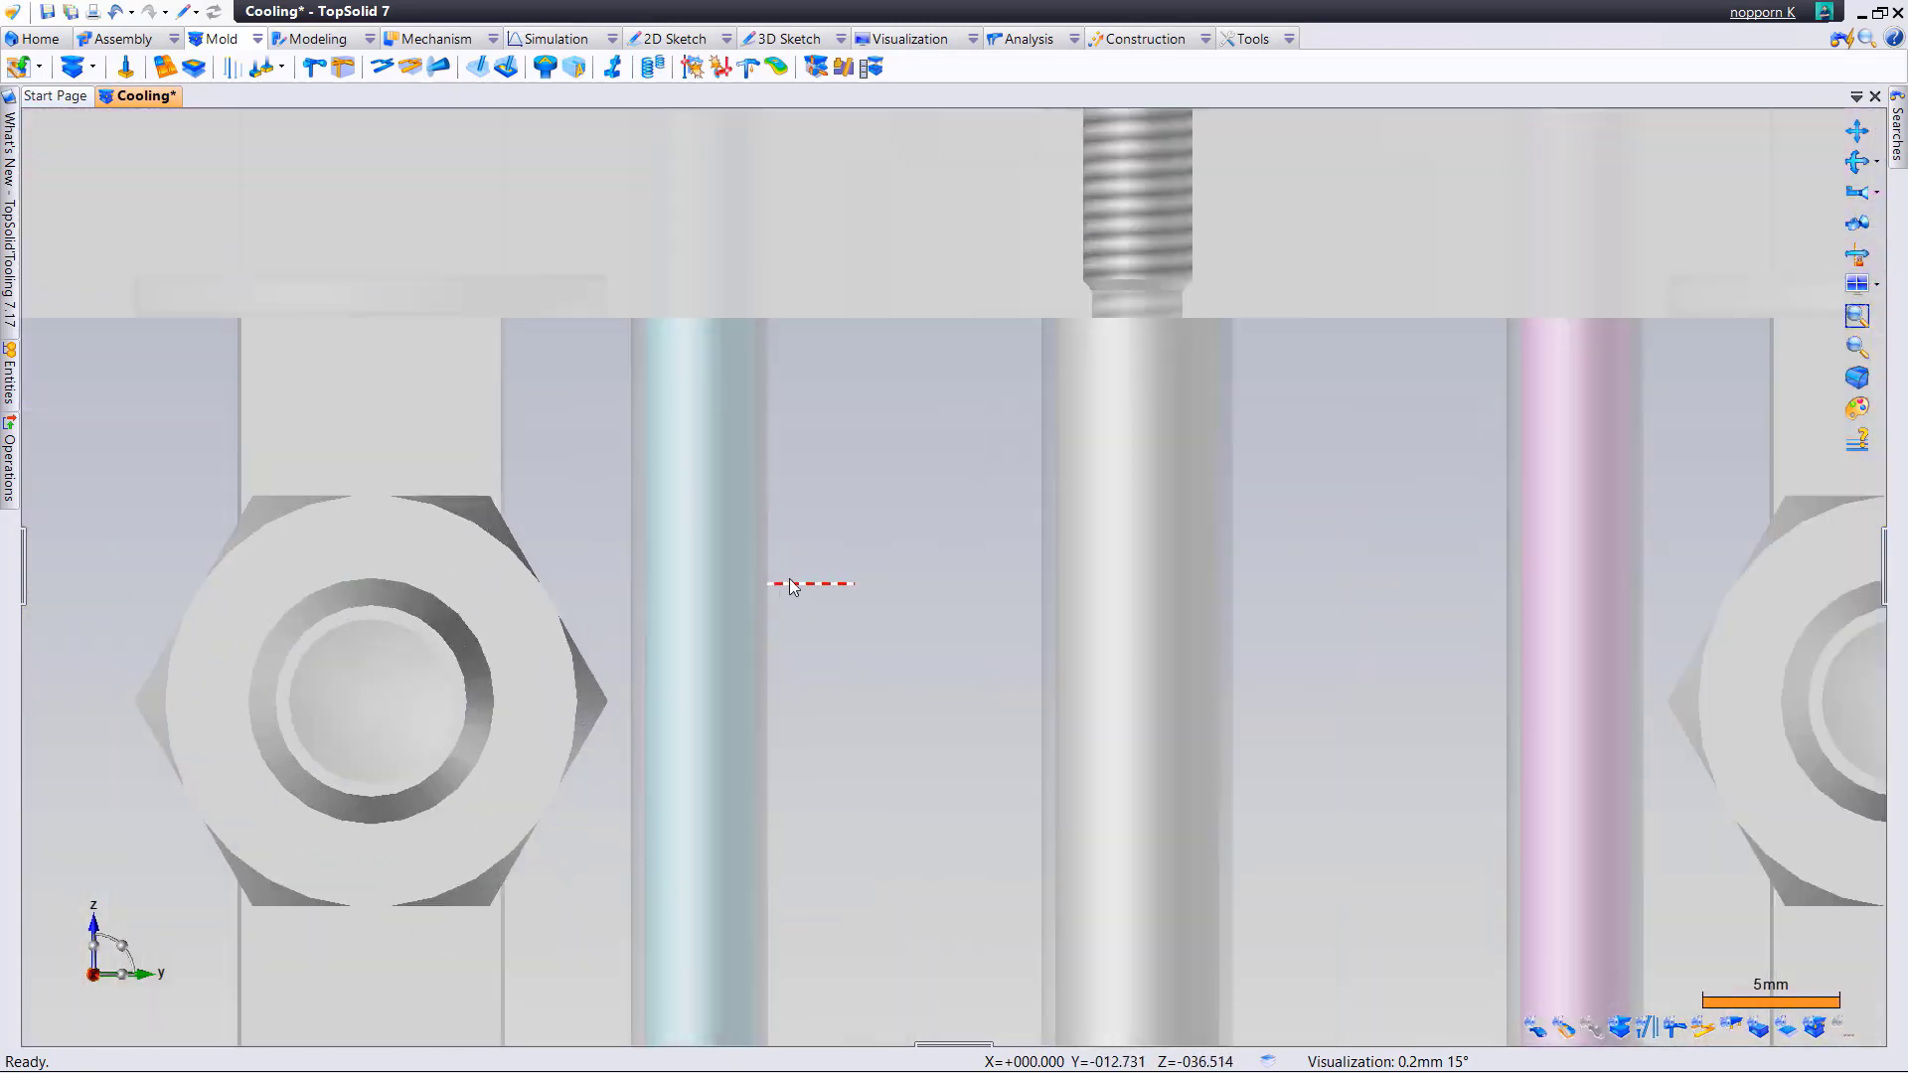
pyautogui.scroll(-1, 791, 586)
pyautogui.scroll(-1, 791, 587)
pyautogui.scroll(-2, 791, 587)
pyautogui.scroll(-2, 948, 532)
pyautogui.moveTo(948, 533); pyautogui.dragTo(1008, 584, button='middle')
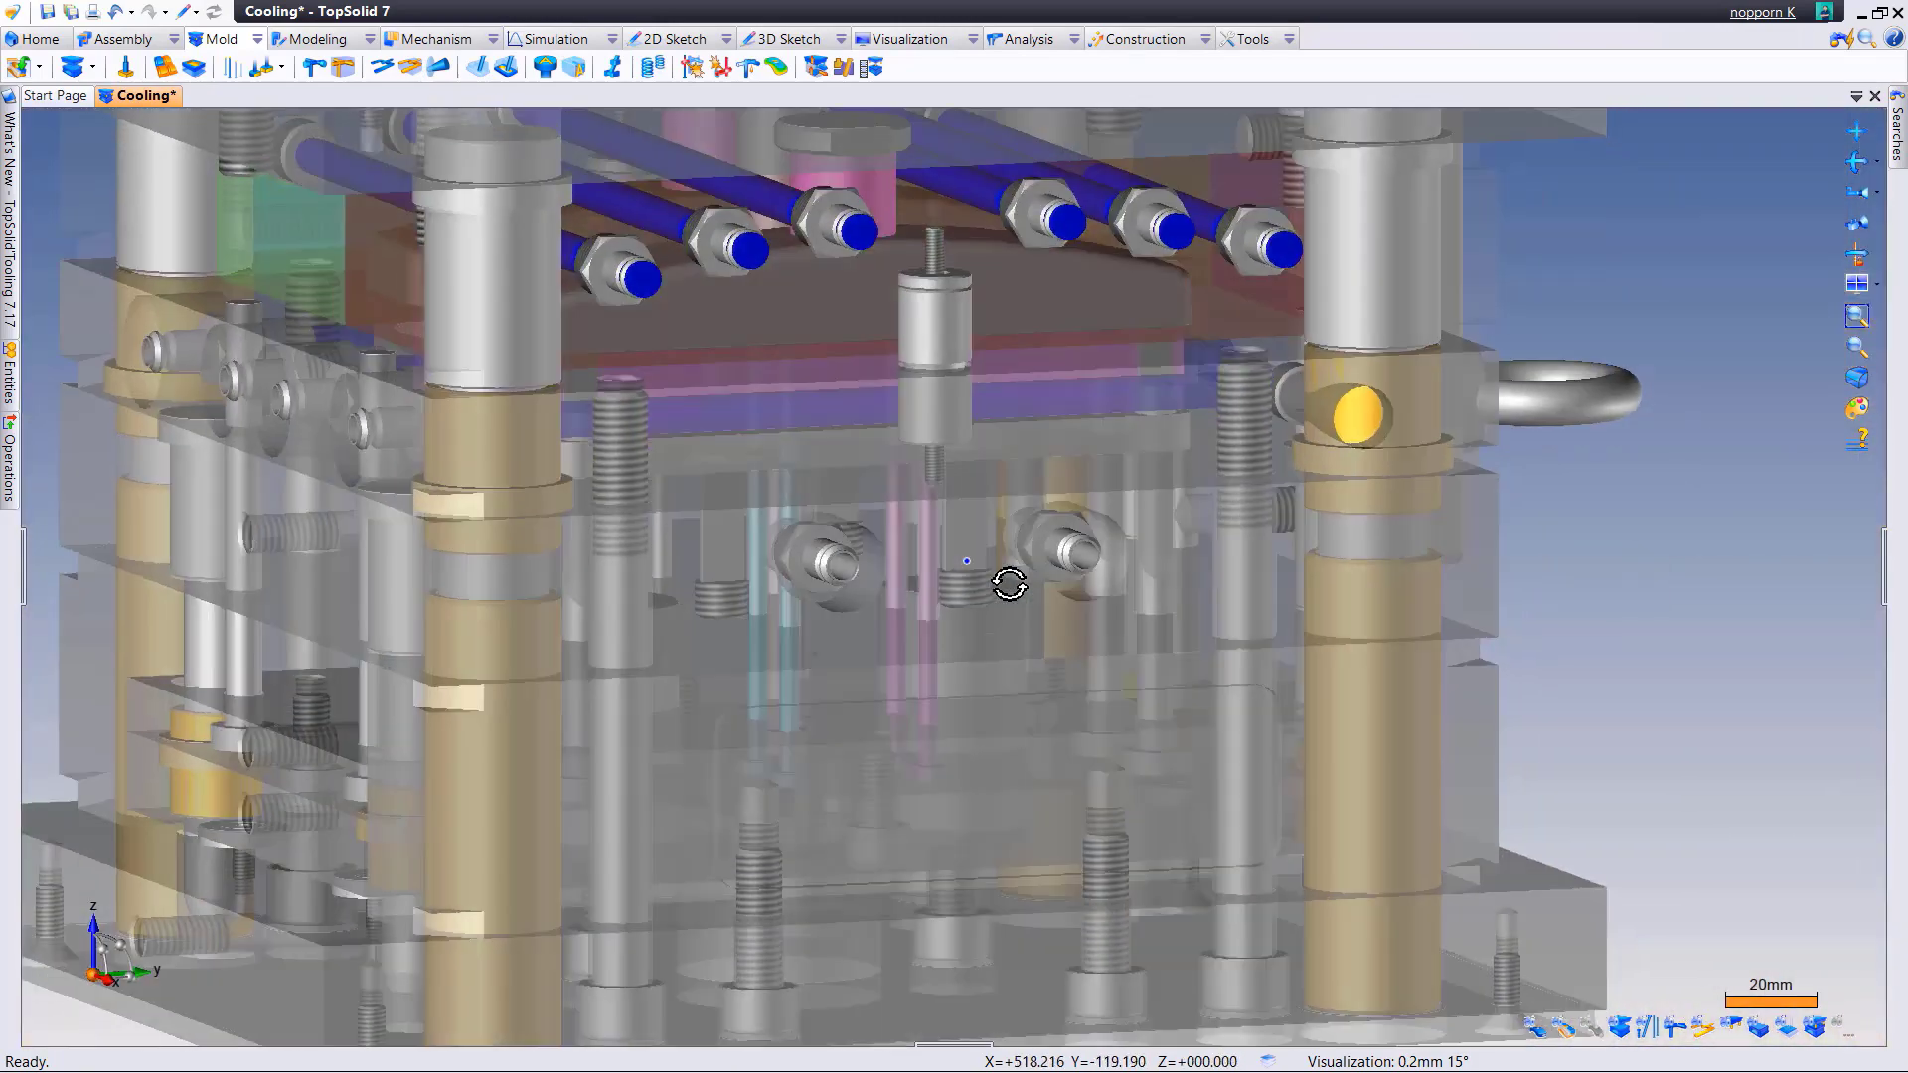
pyautogui.scroll(-2, 1008, 584)
# - Open the support plate in its own tab and orbit to the E1/S1 face
pyautogui.rightClick(962, 556)
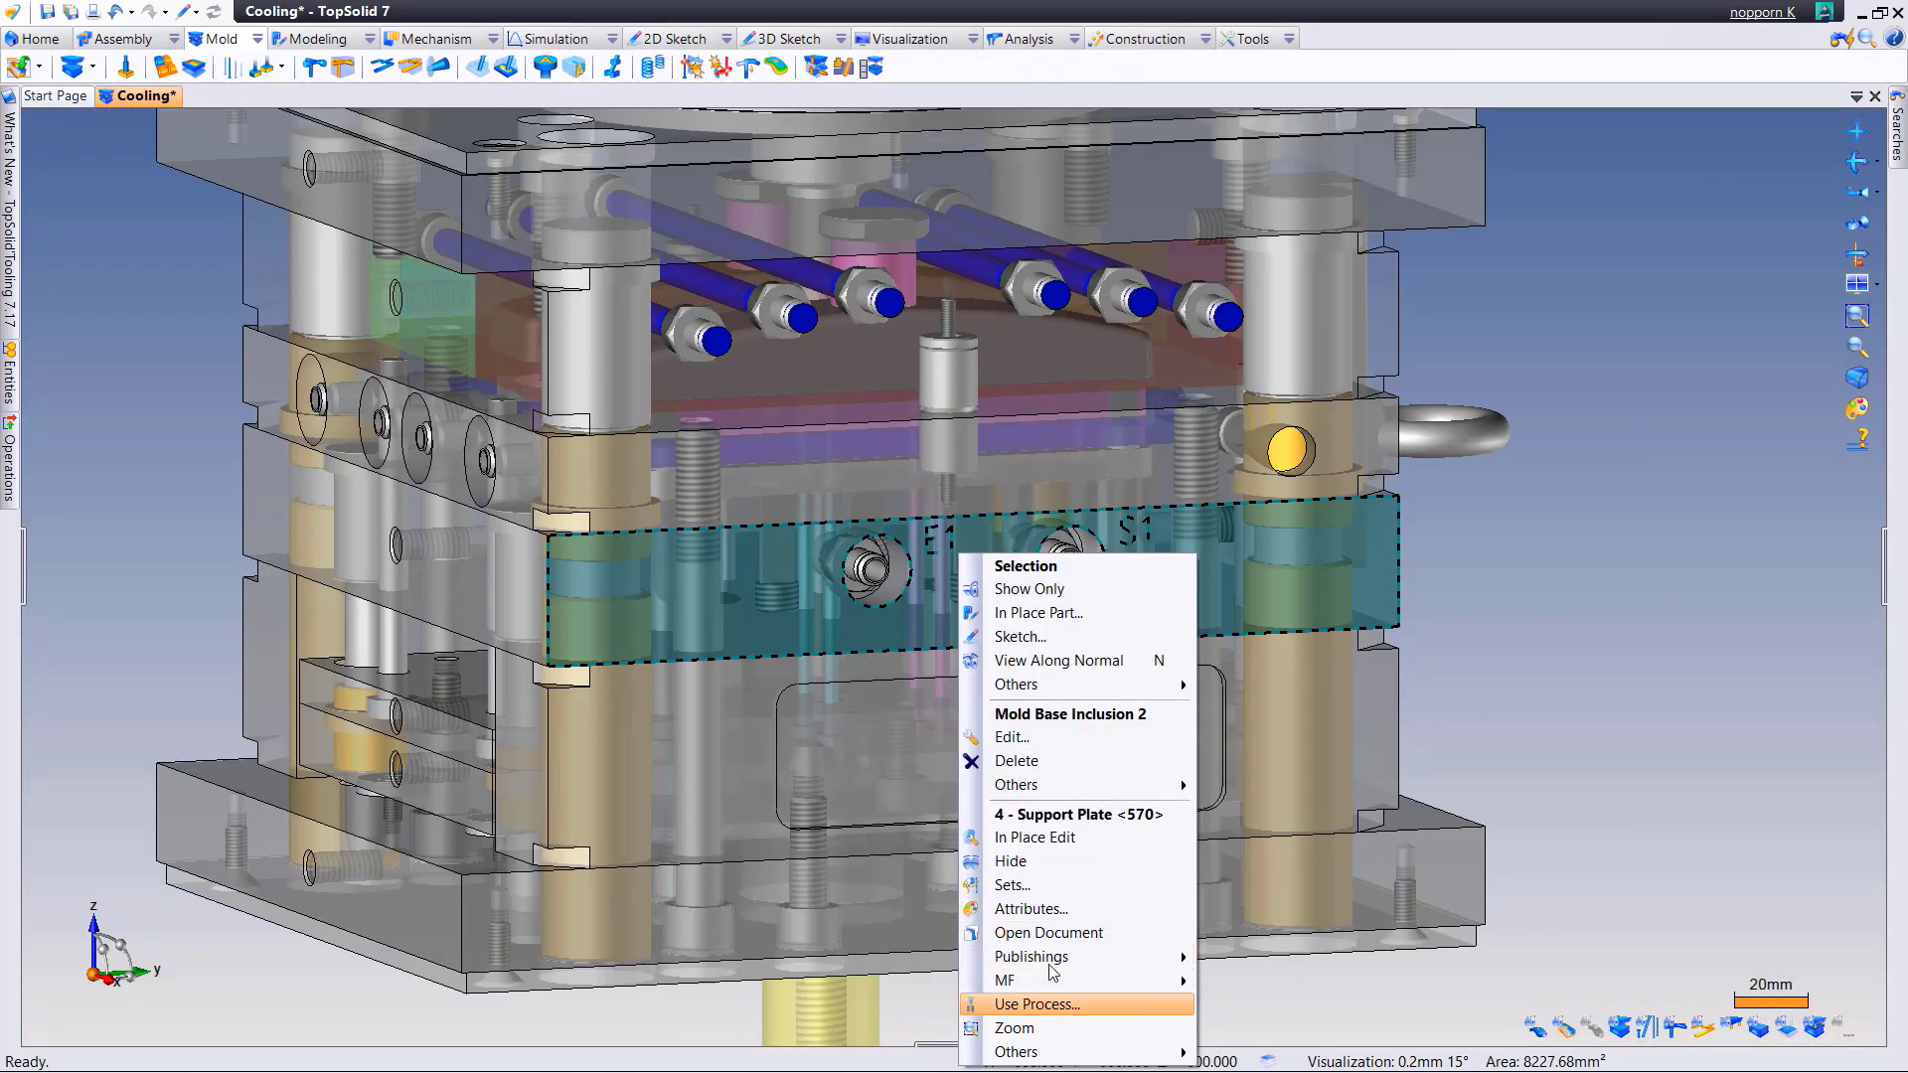
pyautogui.click(1049, 932)
pyautogui.moveTo(1073, 608)
pyautogui.mouseDown(button='middle')
pyautogui.moveTo(1140, 464)
pyautogui.moveTo(980, 519)
pyautogui.mouseUp(button='middle')
pyautogui.moveTo(1099, 695); pyautogui.dragTo(1090, 694, button='middle')
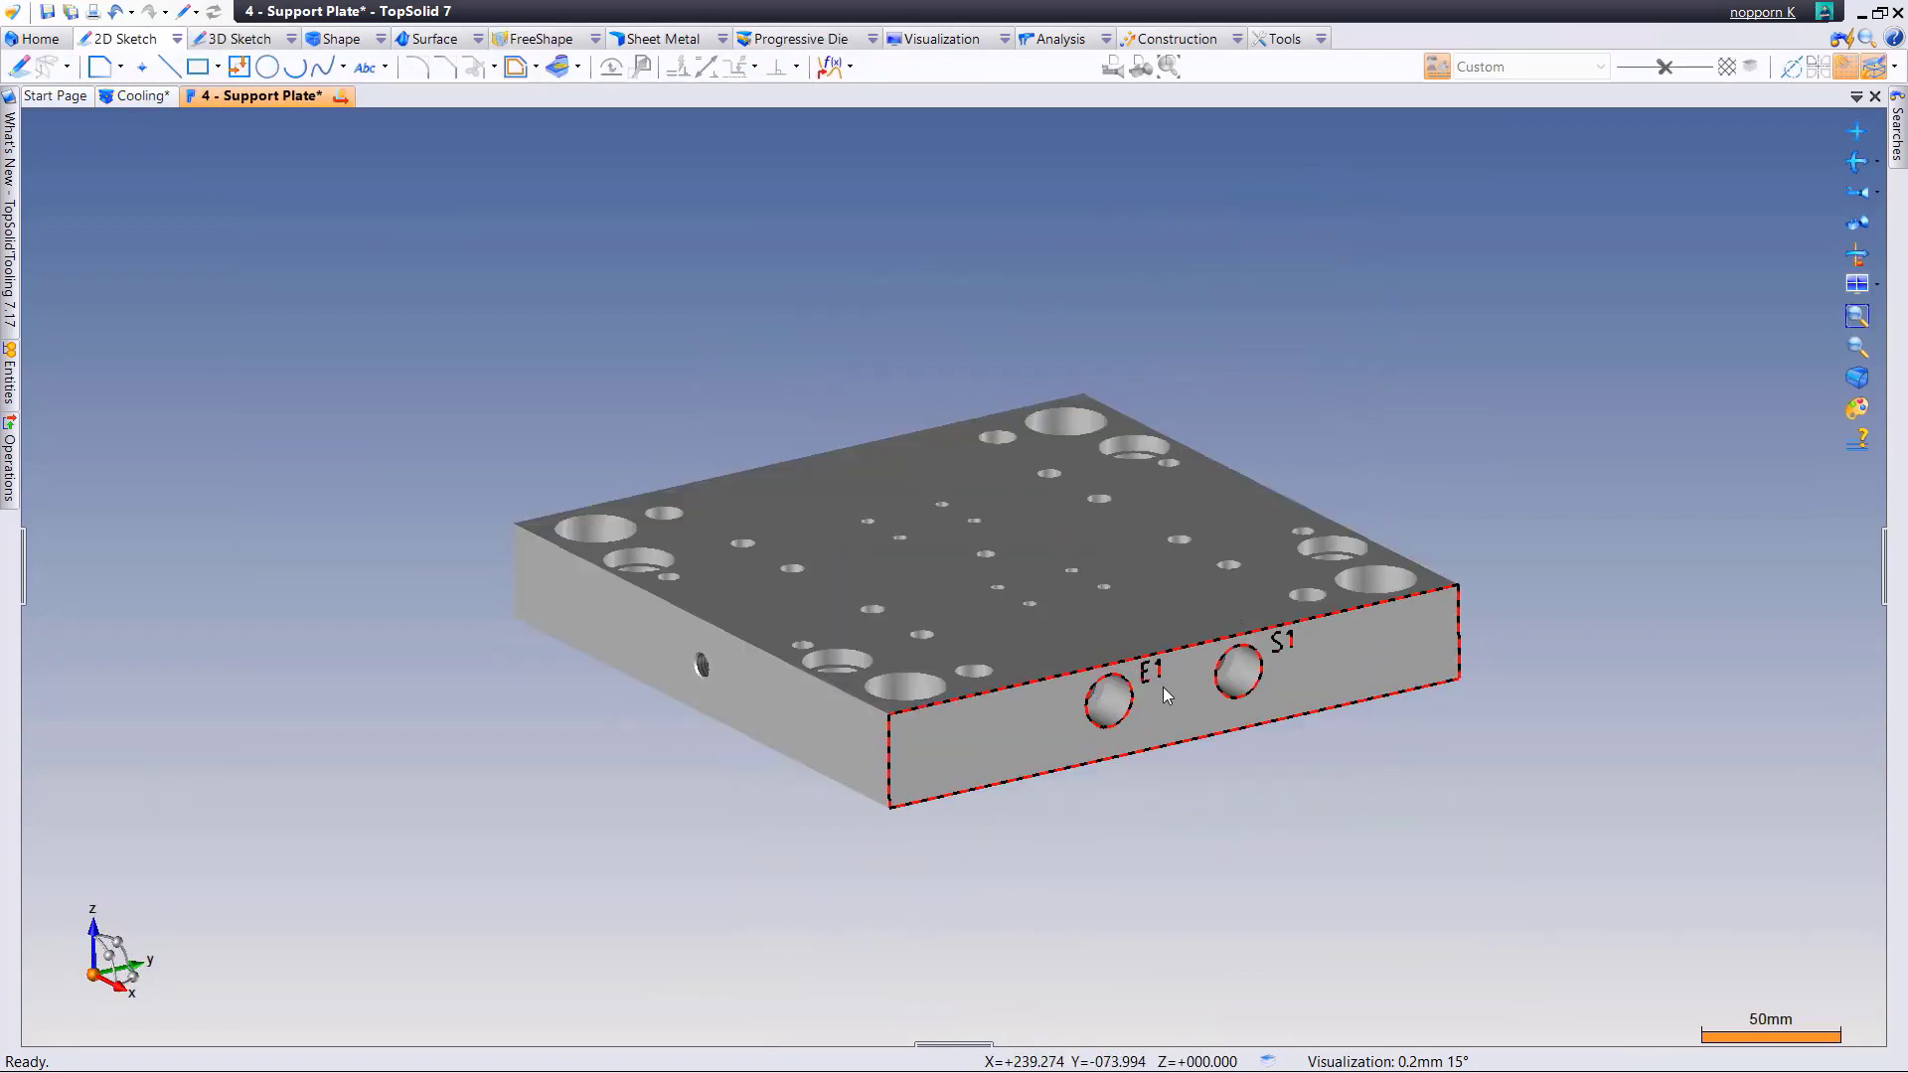
pyautogui.scroll(3, 1163, 687)
pyautogui.scroll(-5, 1137, 688)
pyautogui.scroll(2, 994, 556)
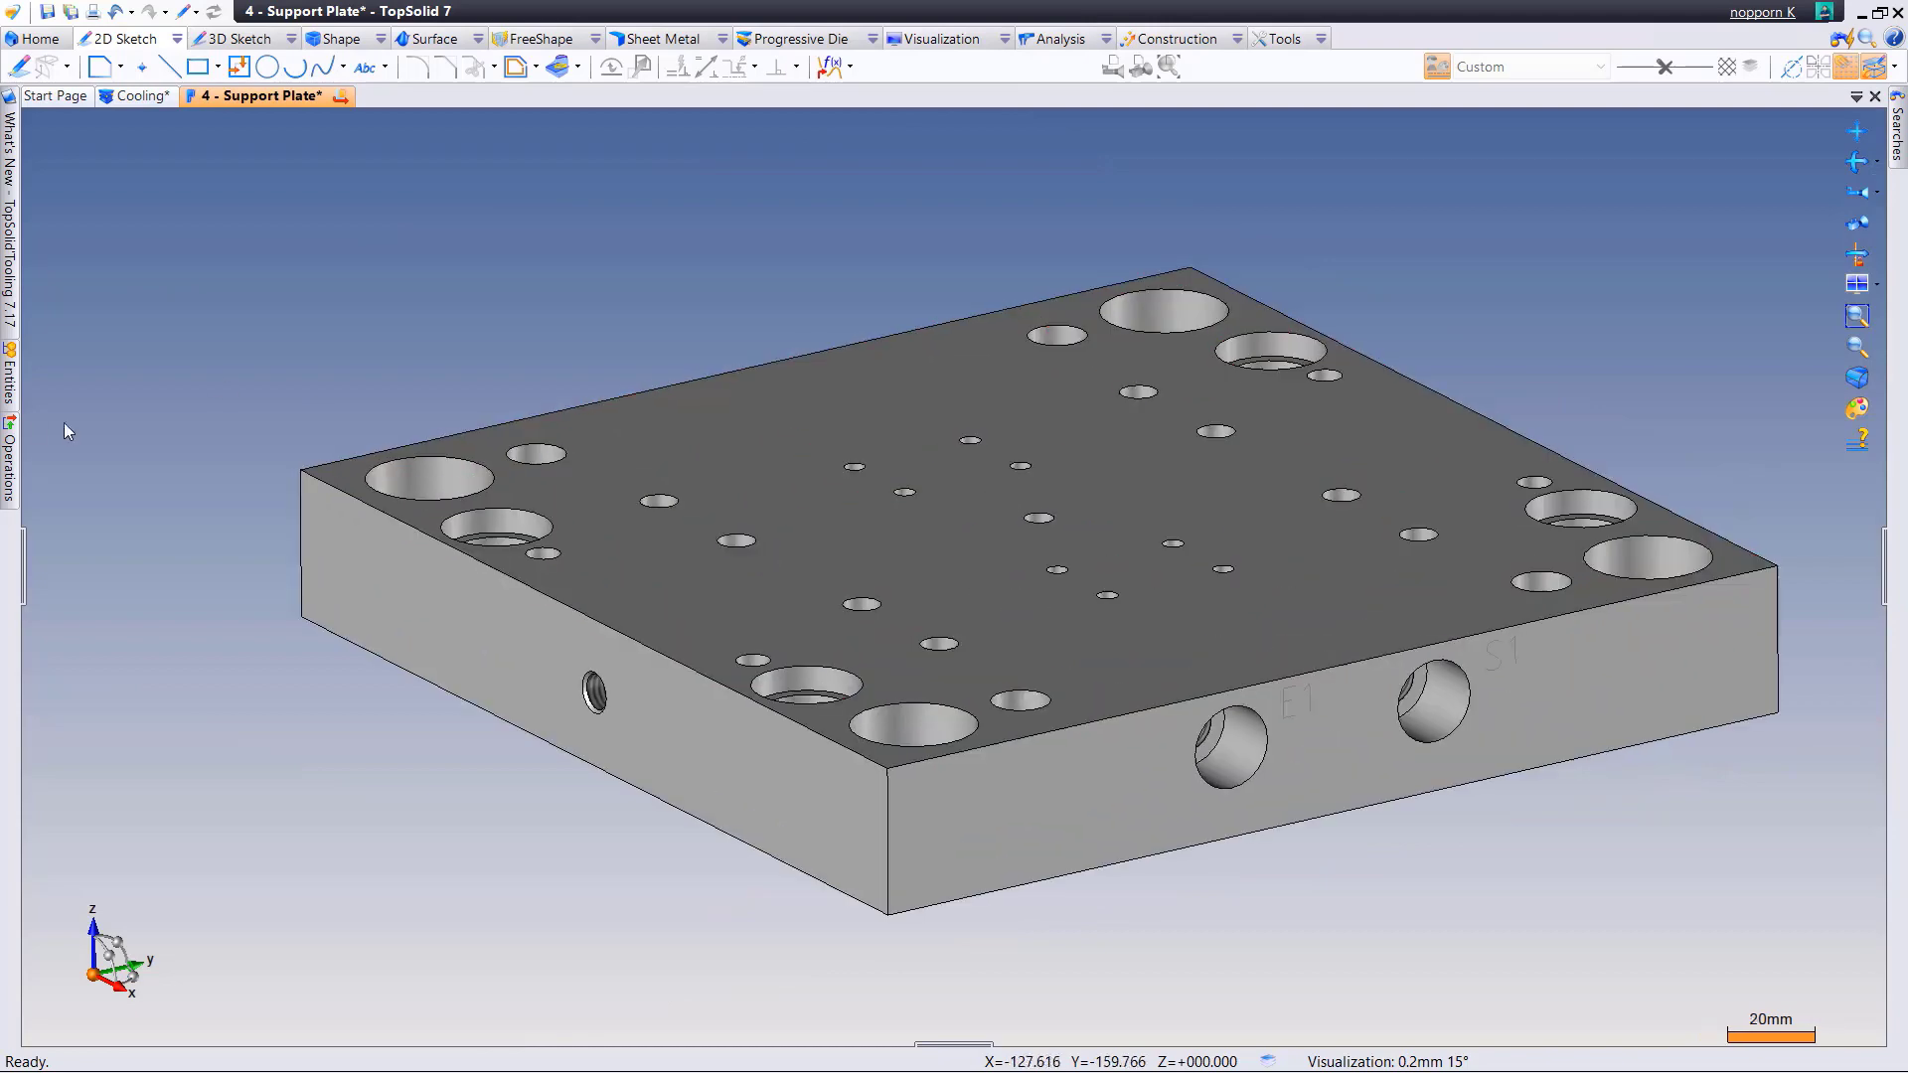
# - Review the plate's Entities list, then return to the Cooling assembly
pyautogui.click(8, 397)
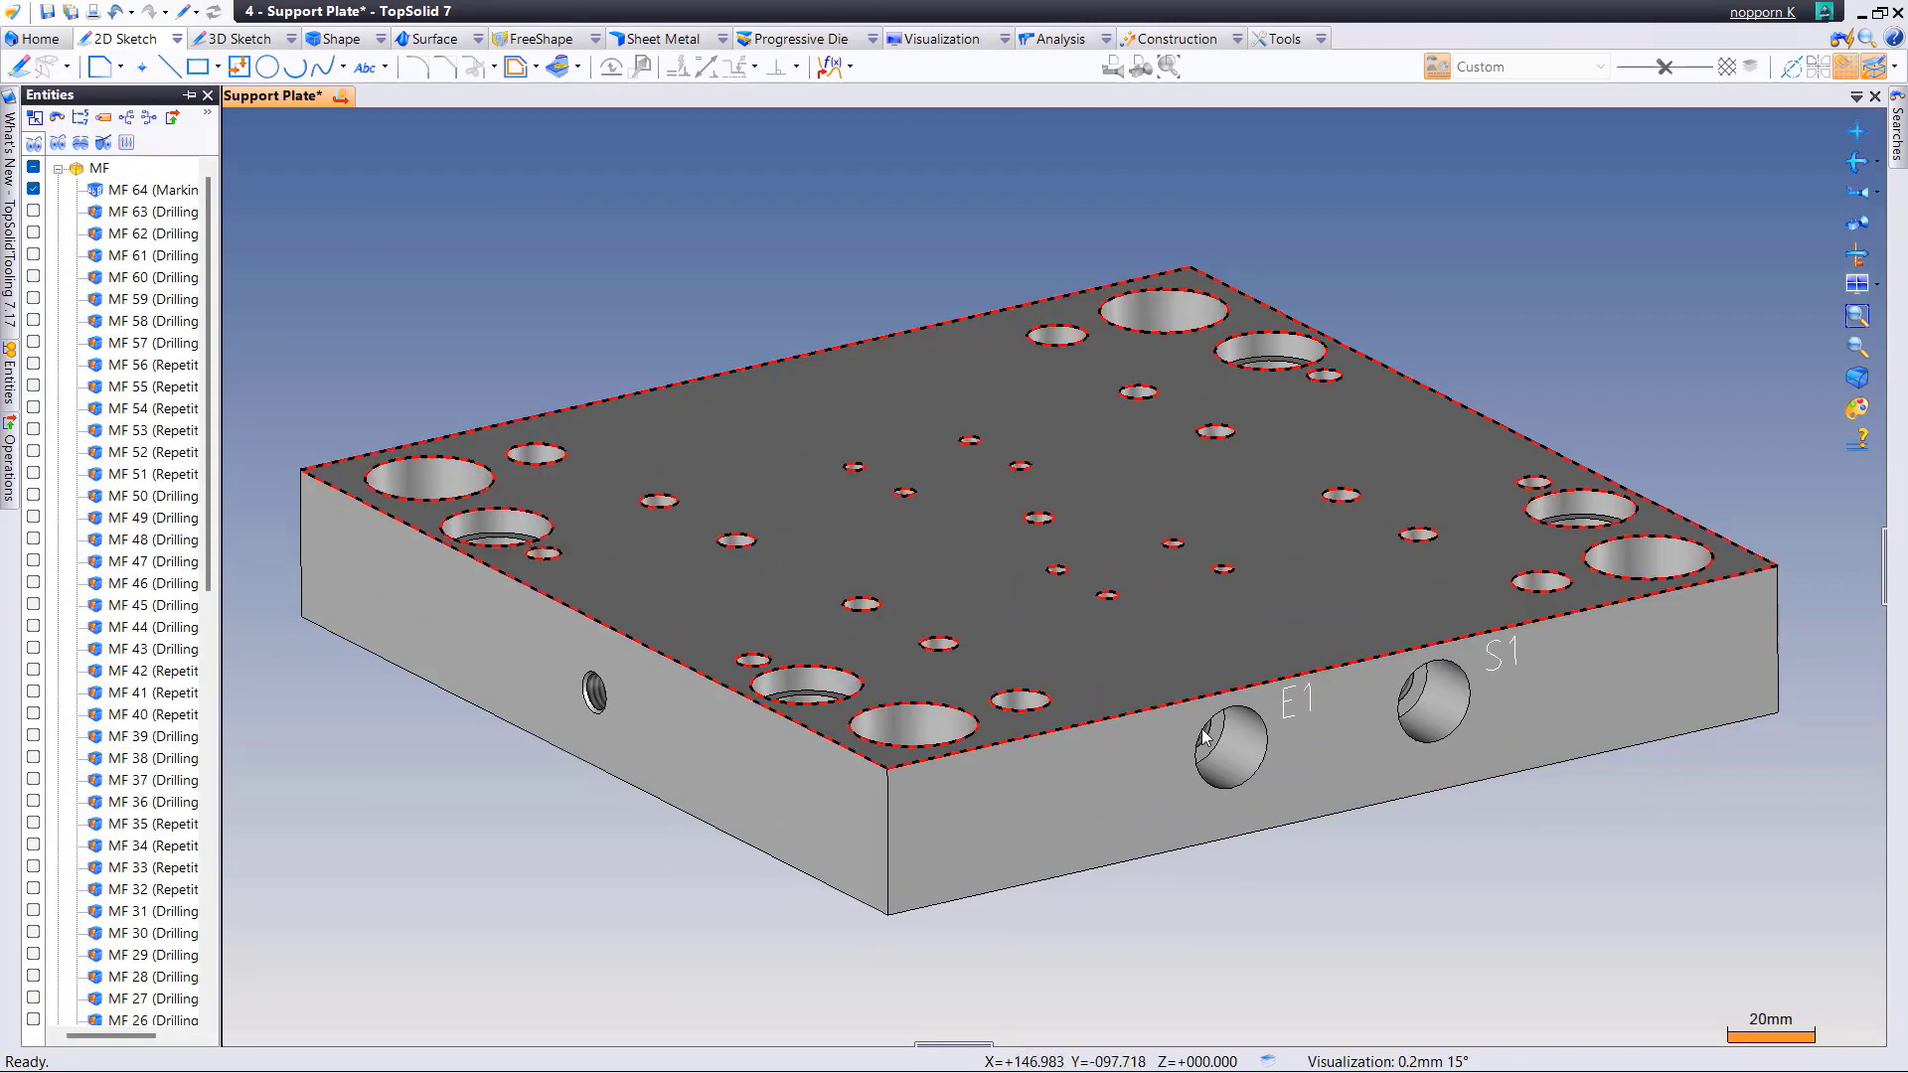
pyautogui.scroll(3, 1204, 735)
pyautogui.scroll(-3, 1255, 695)
pyautogui.scroll(3, 1268, 717)
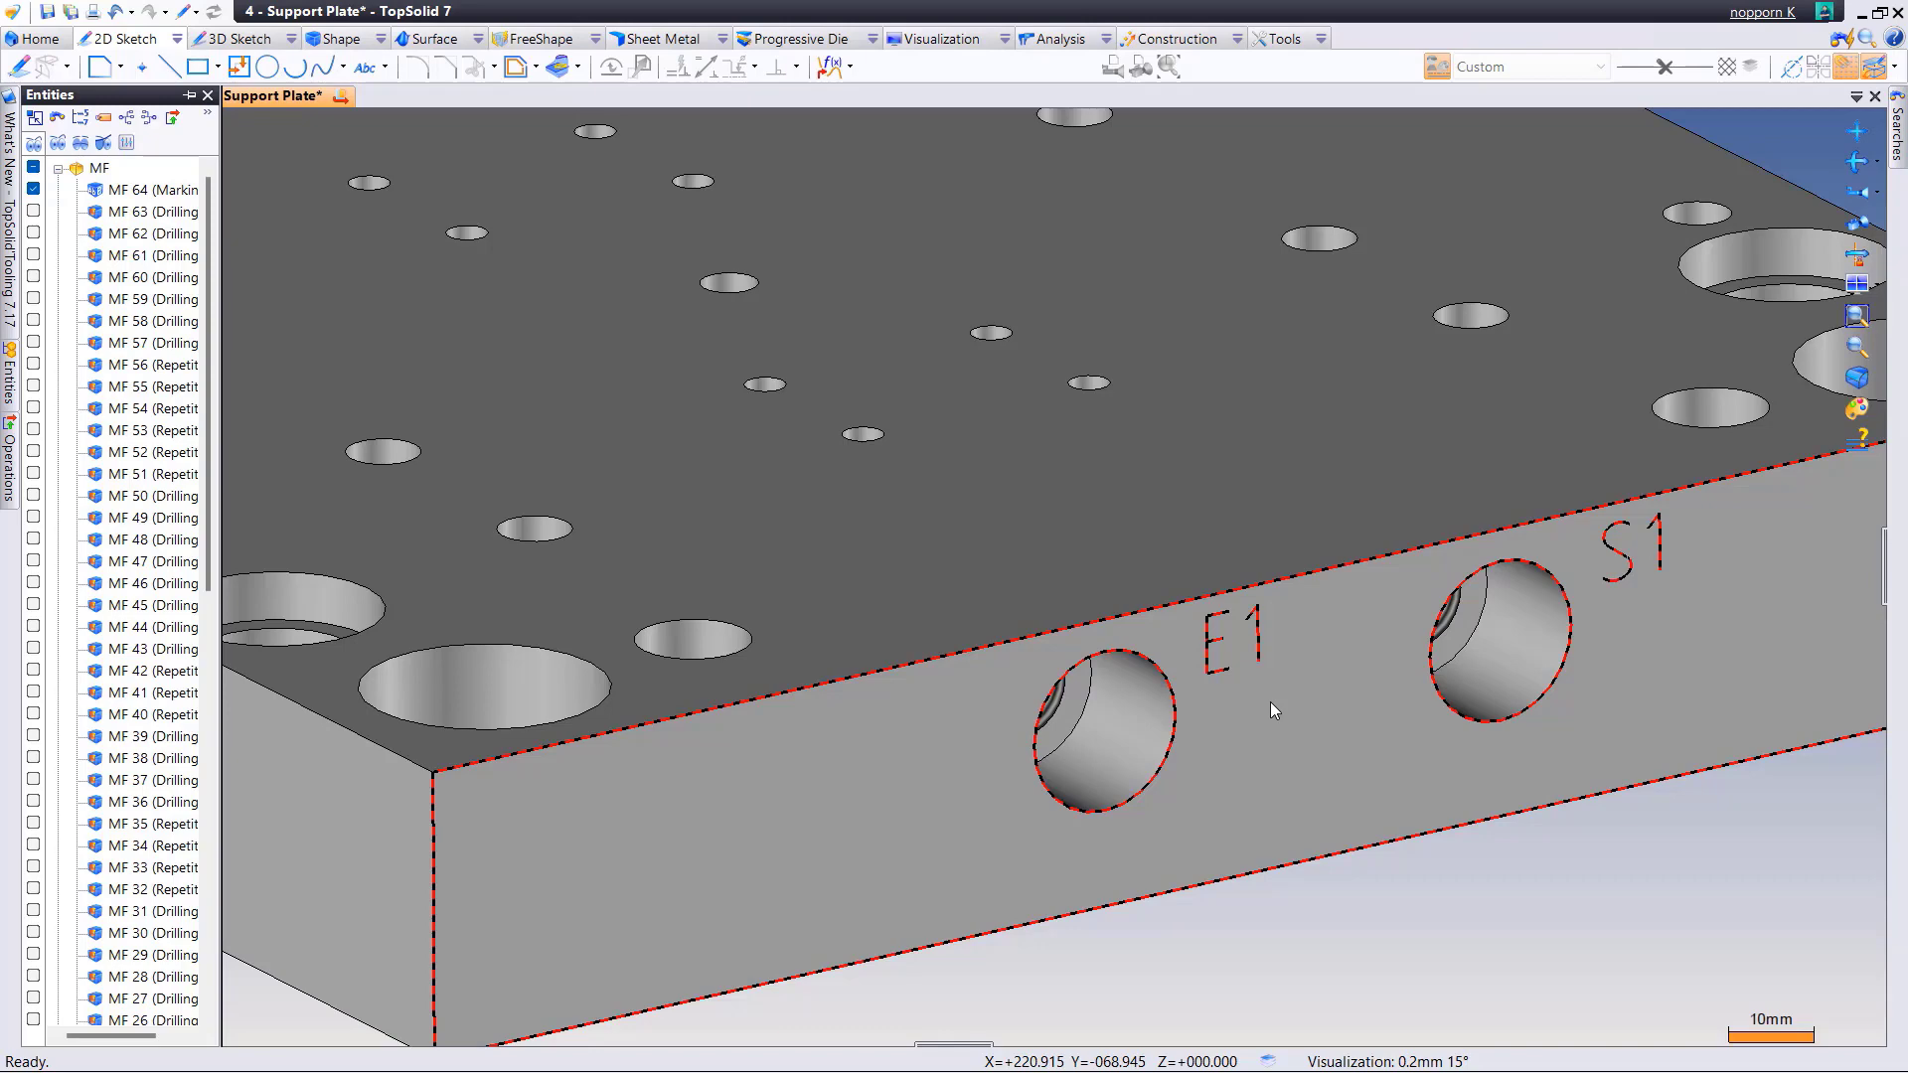
pyautogui.scroll(-3, 1192, 708)
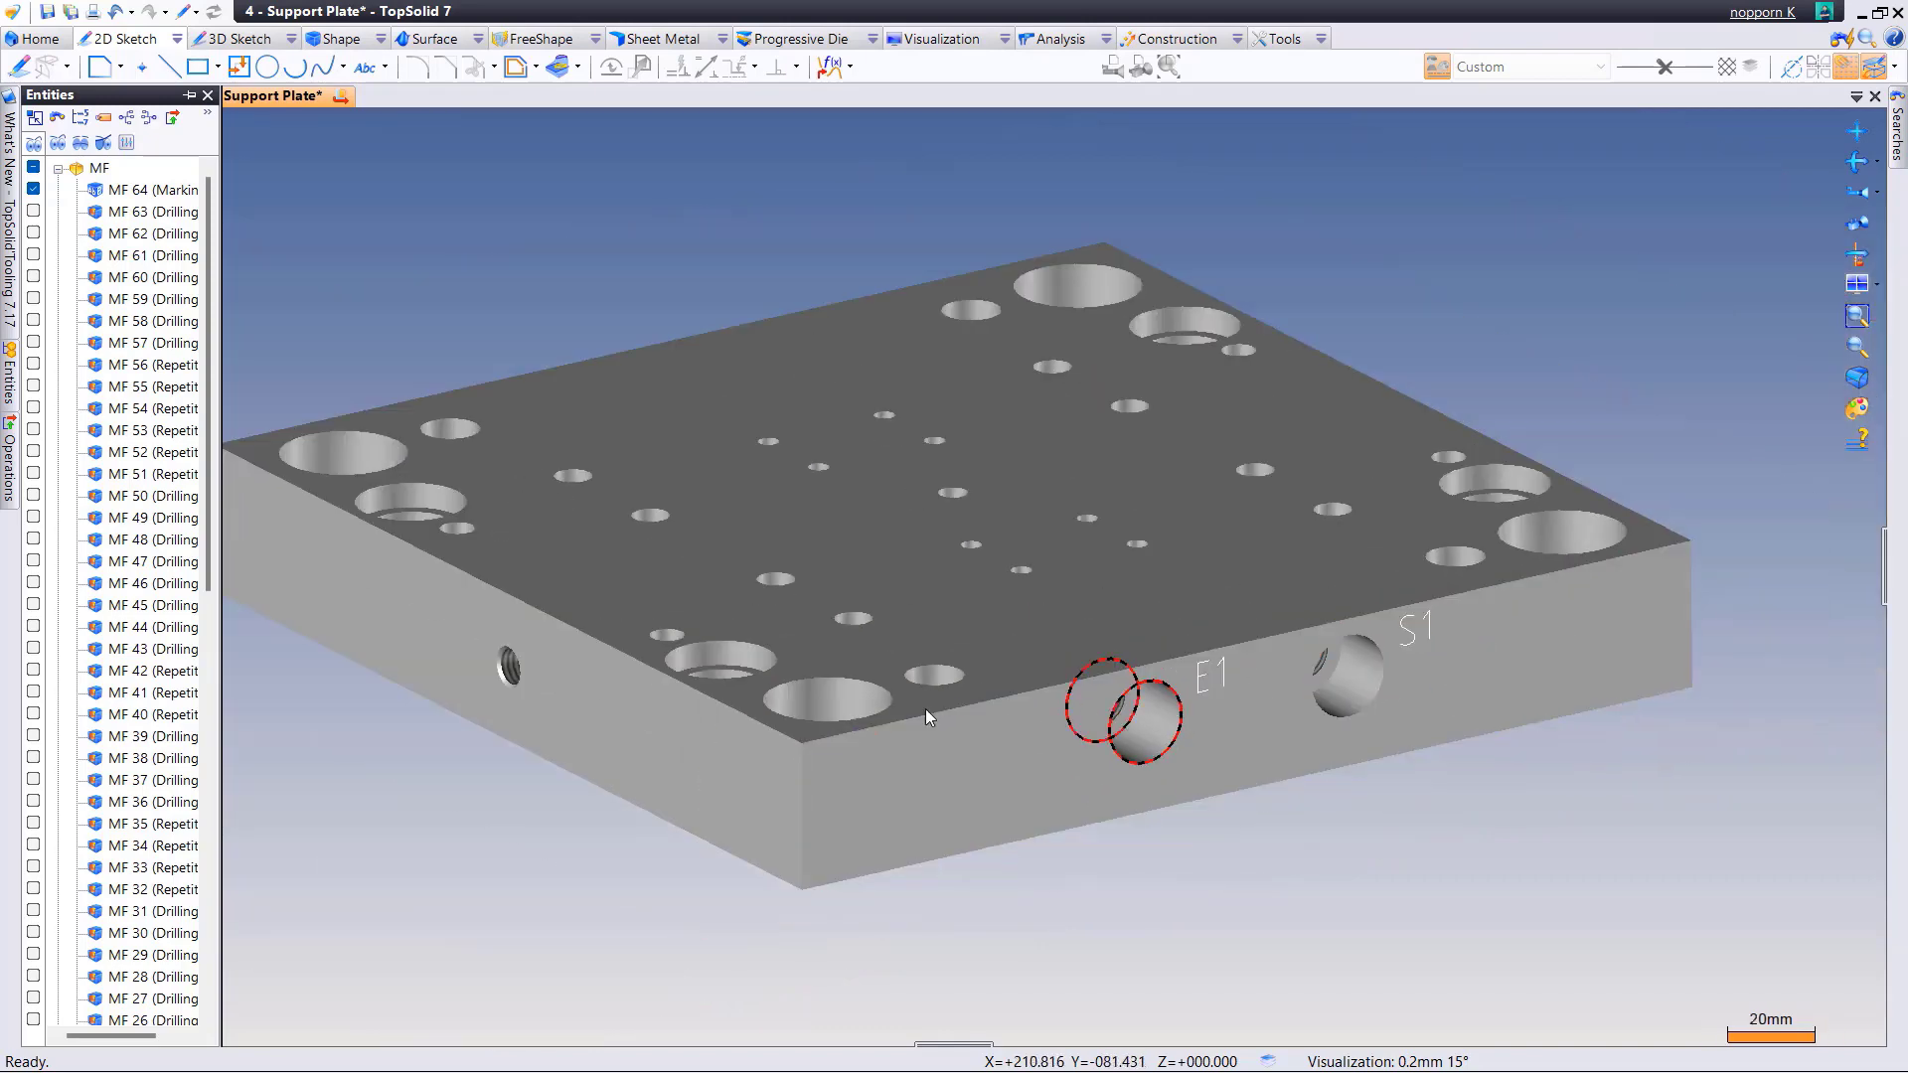
pyautogui.click(133, 95)
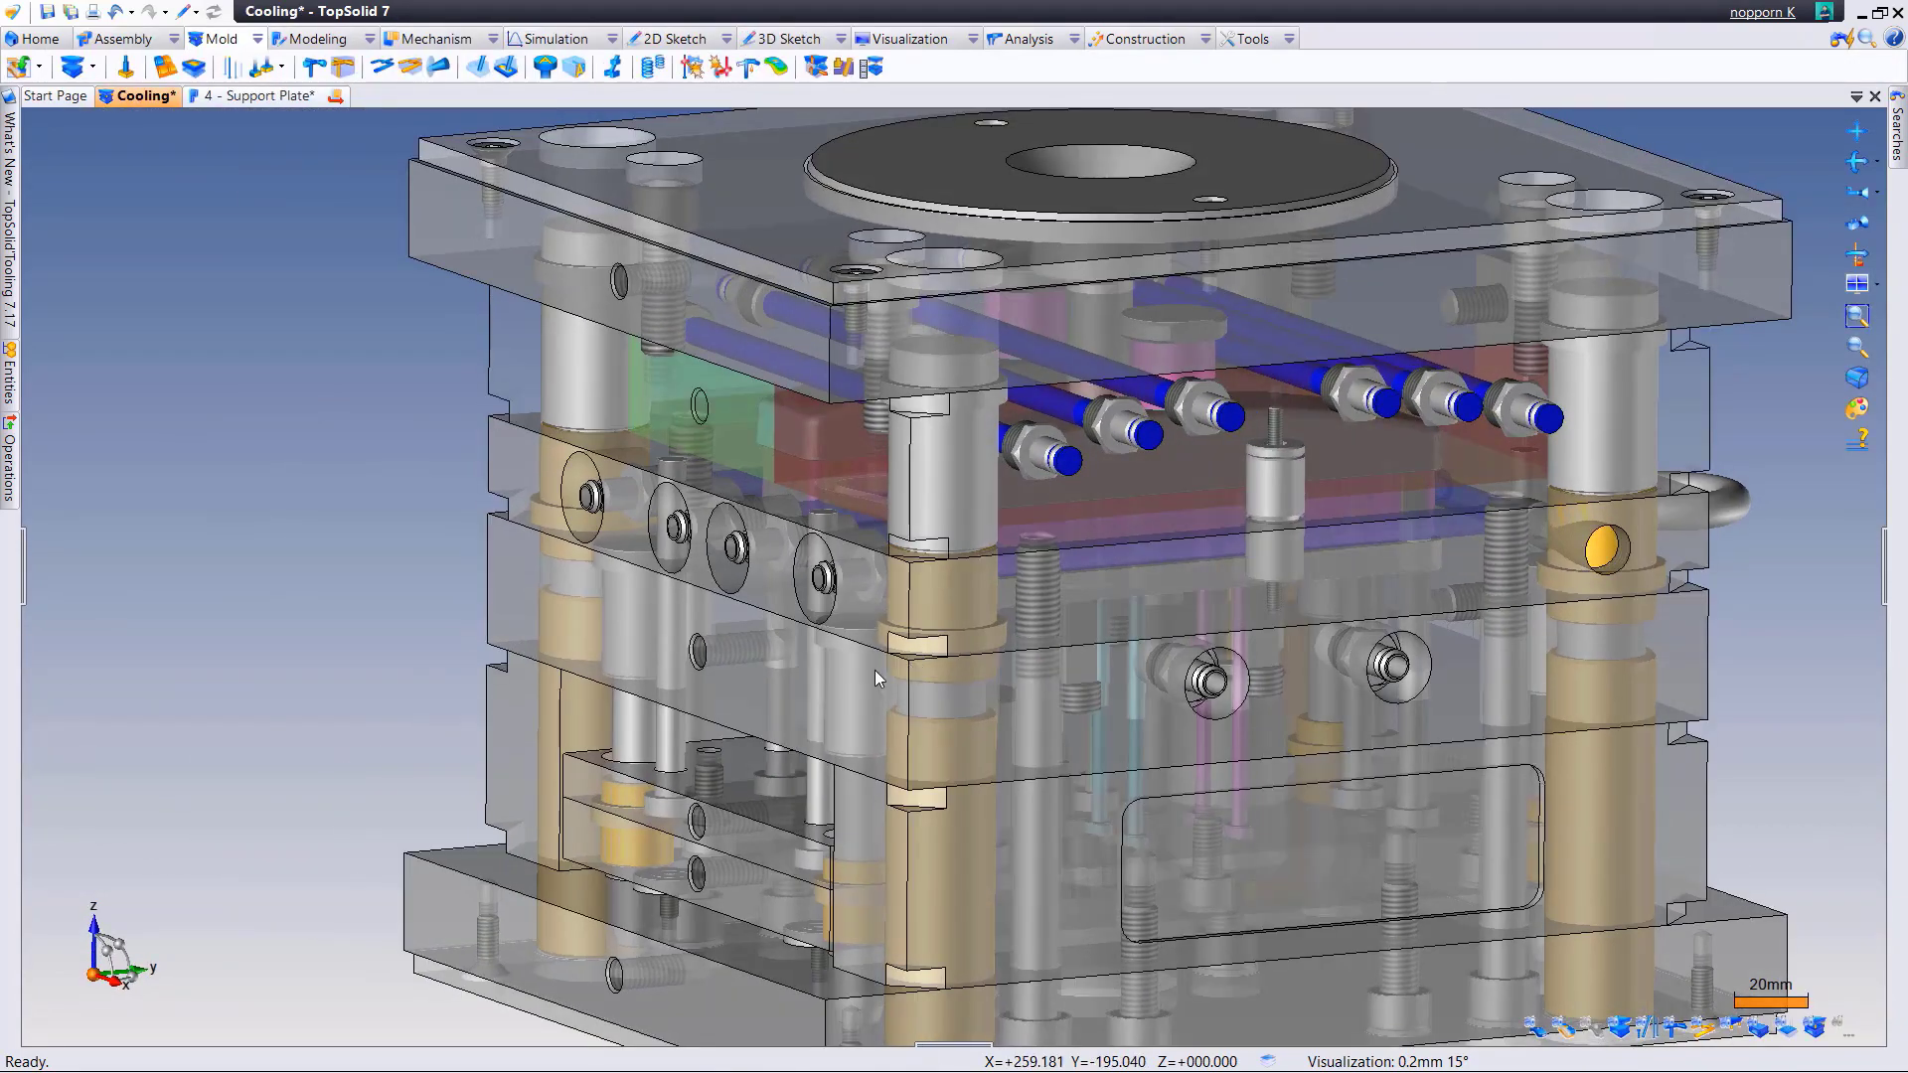
# - Start a Drillings Marking on the plate's Back Plane and switch to front view
pyautogui.click(573, 67)
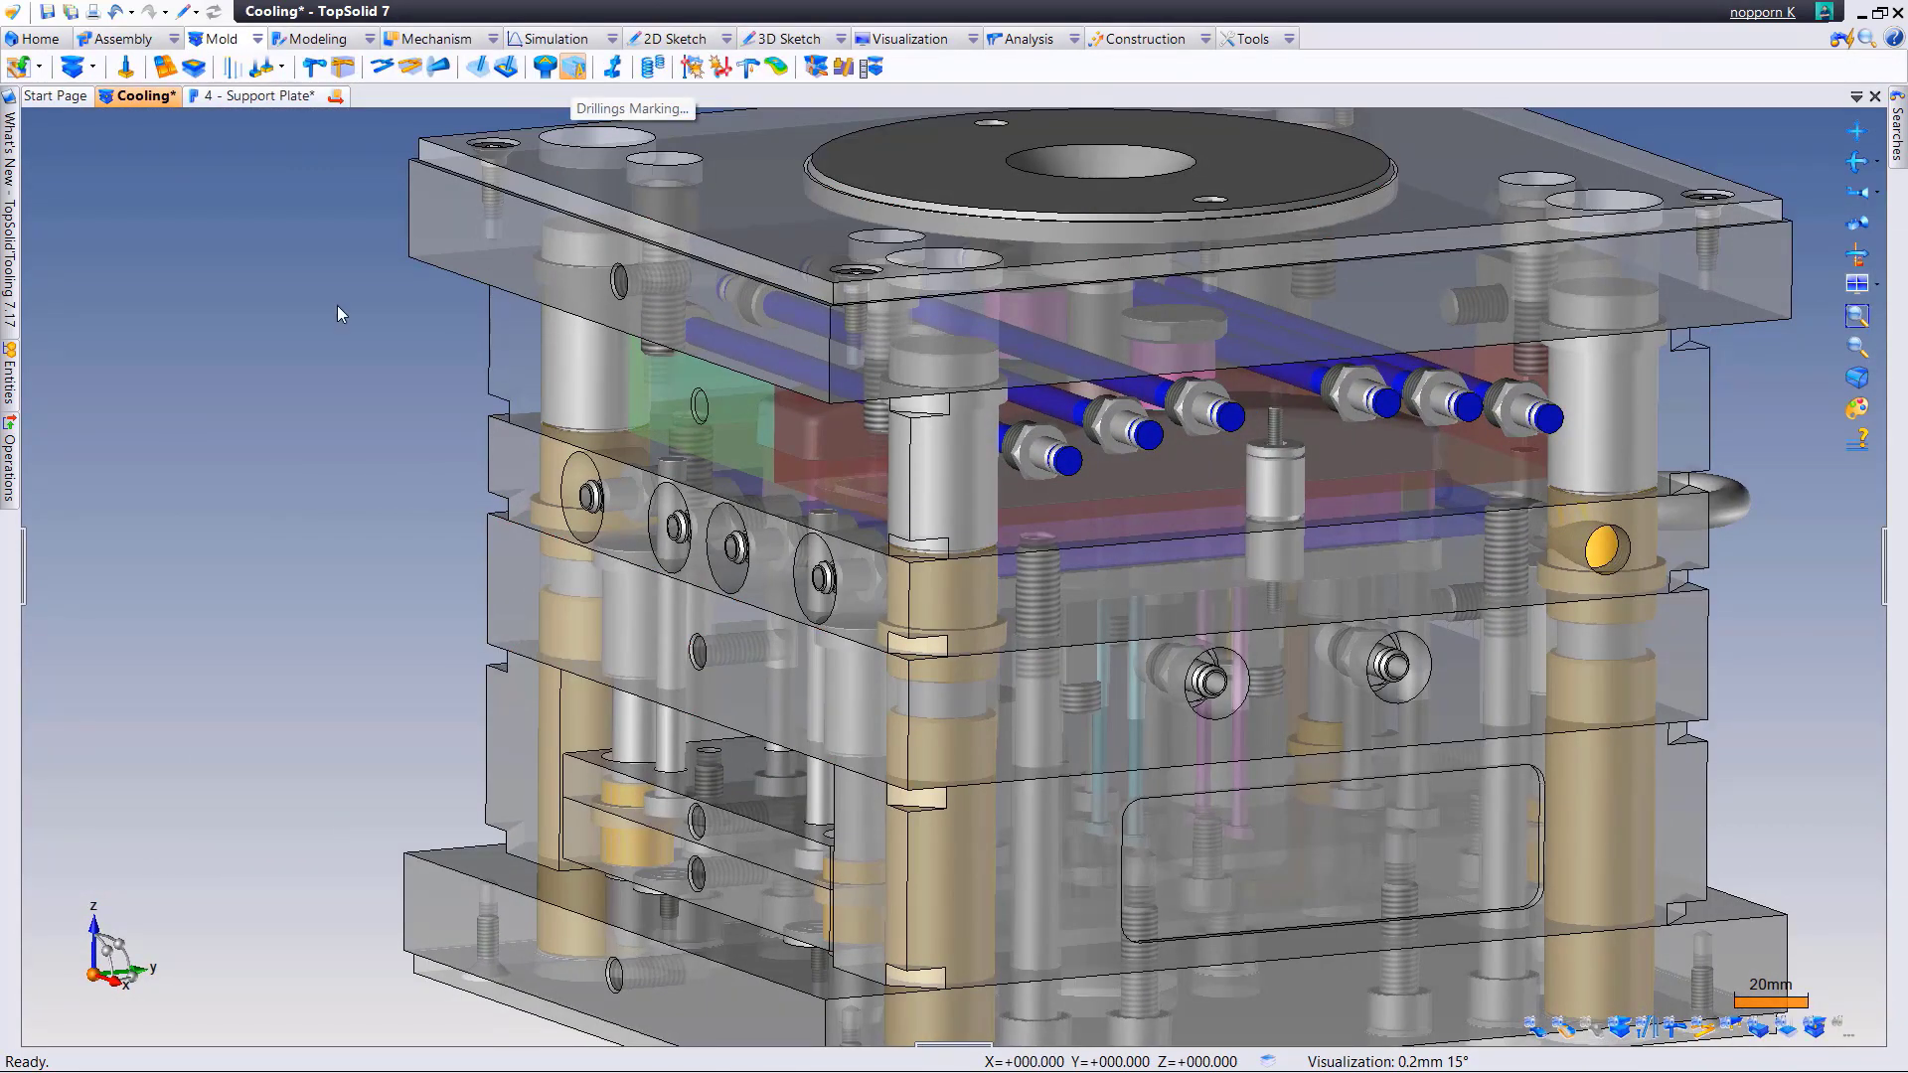
pyautogui.click(781, 677)
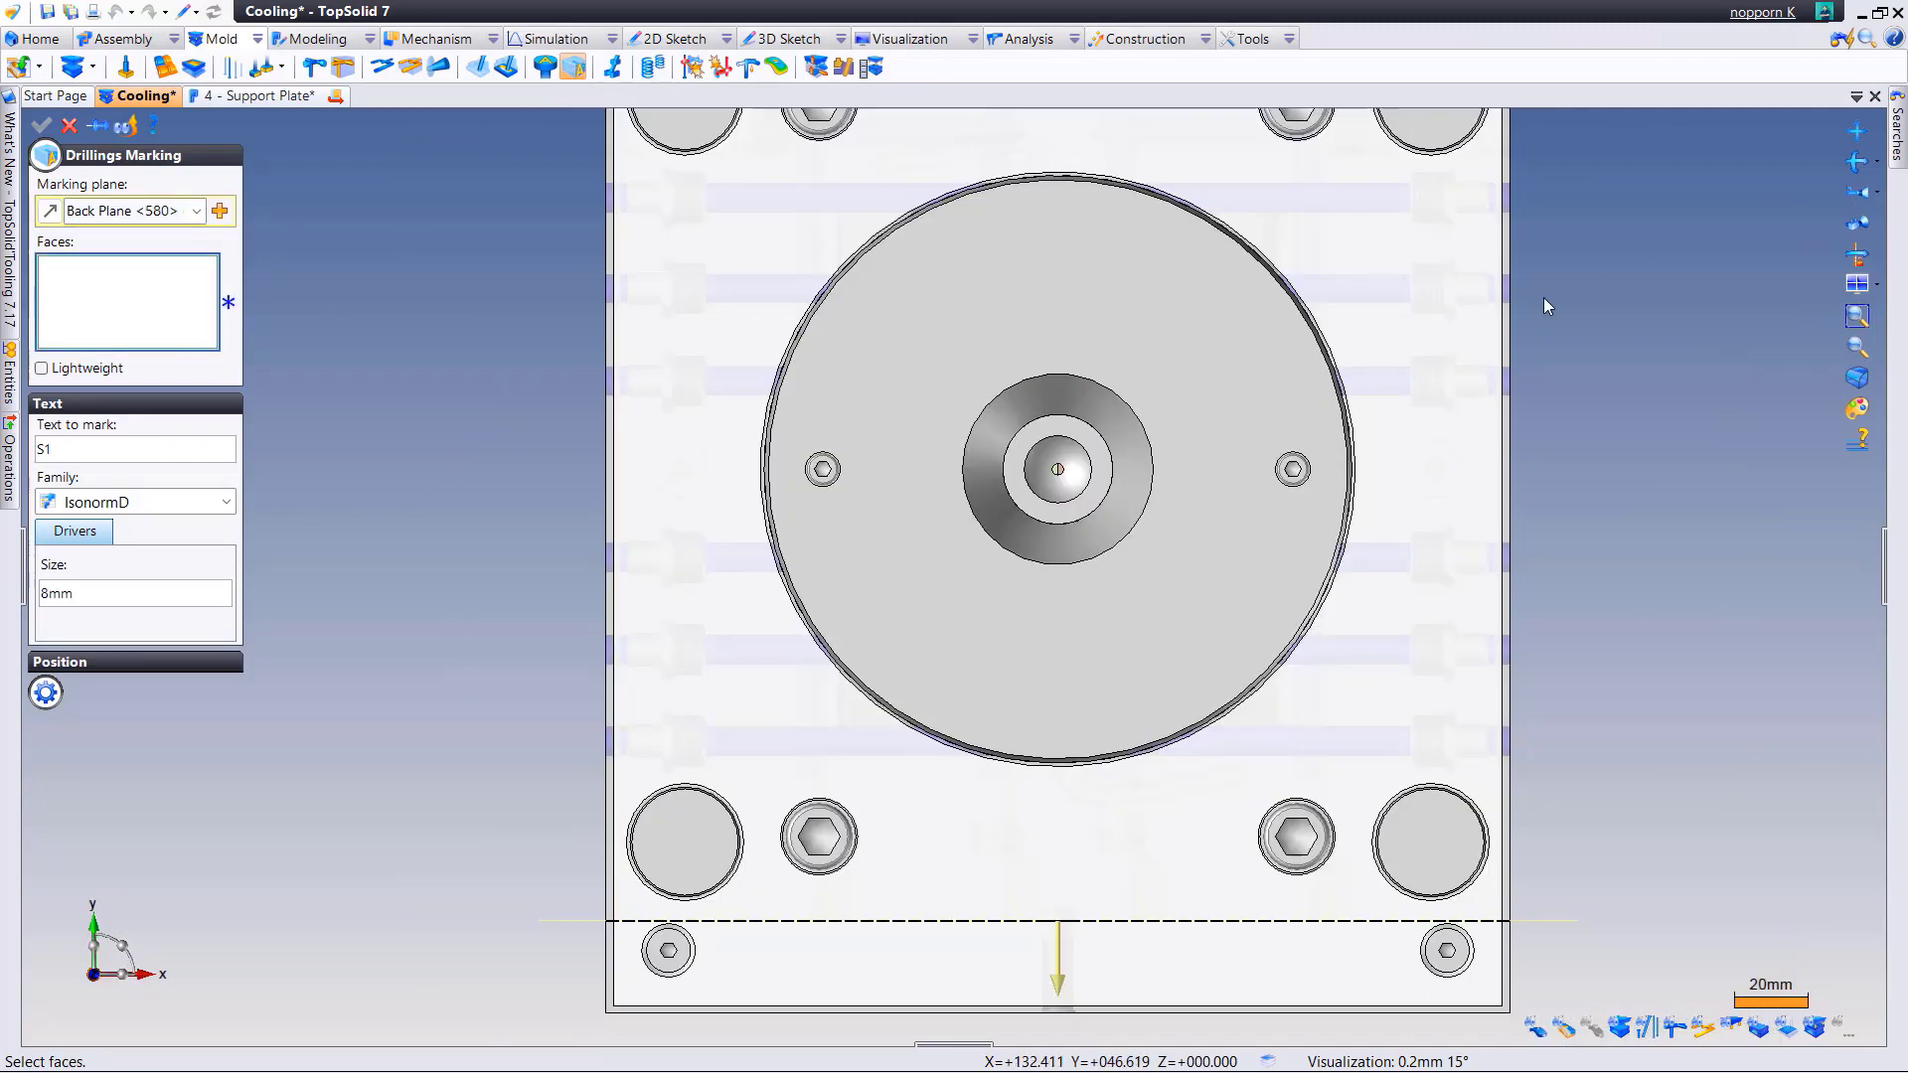
pyautogui.hotkey('ctrl', 'F2')
pyautogui.scroll(3, 994, 536)
pyautogui.scroll(-1, 1243, 502)
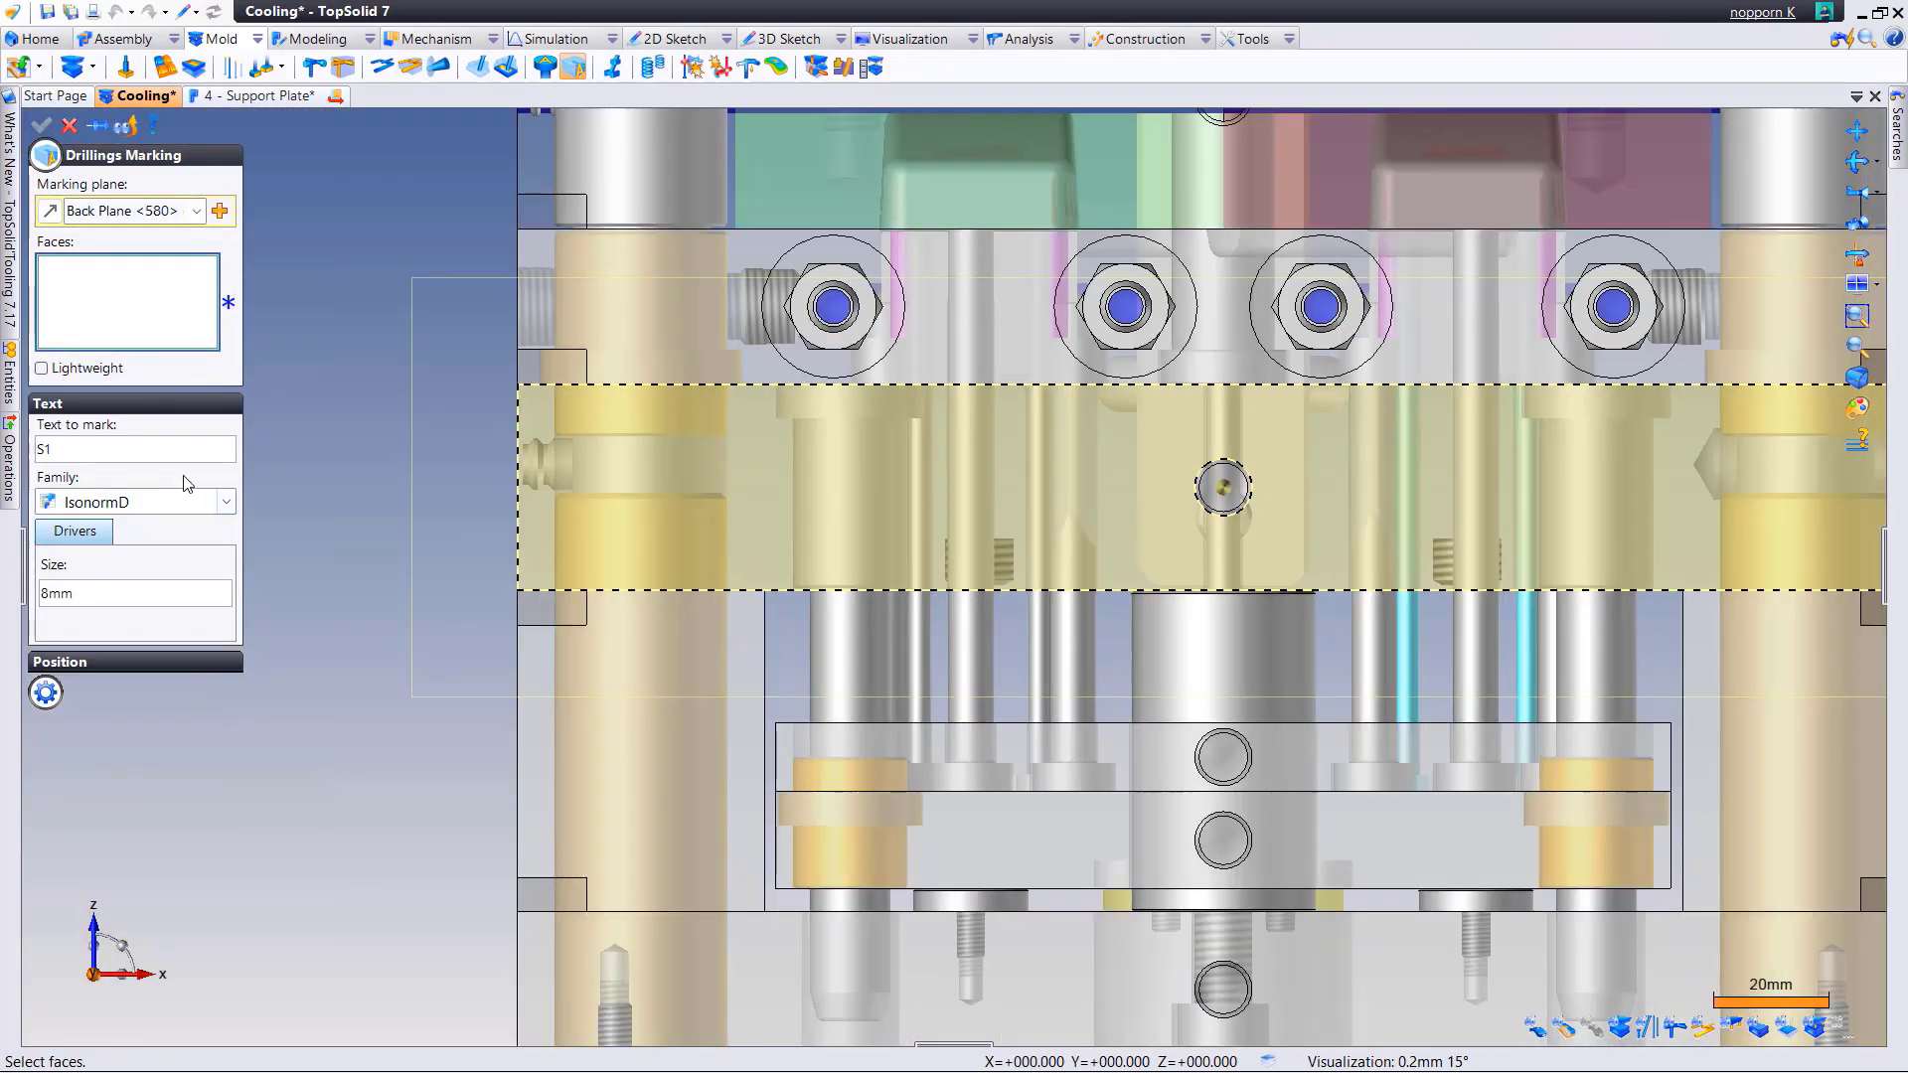
# - Set the marking text to M10 and attach it to the small tapped hole
pyautogui.click(110, 457)
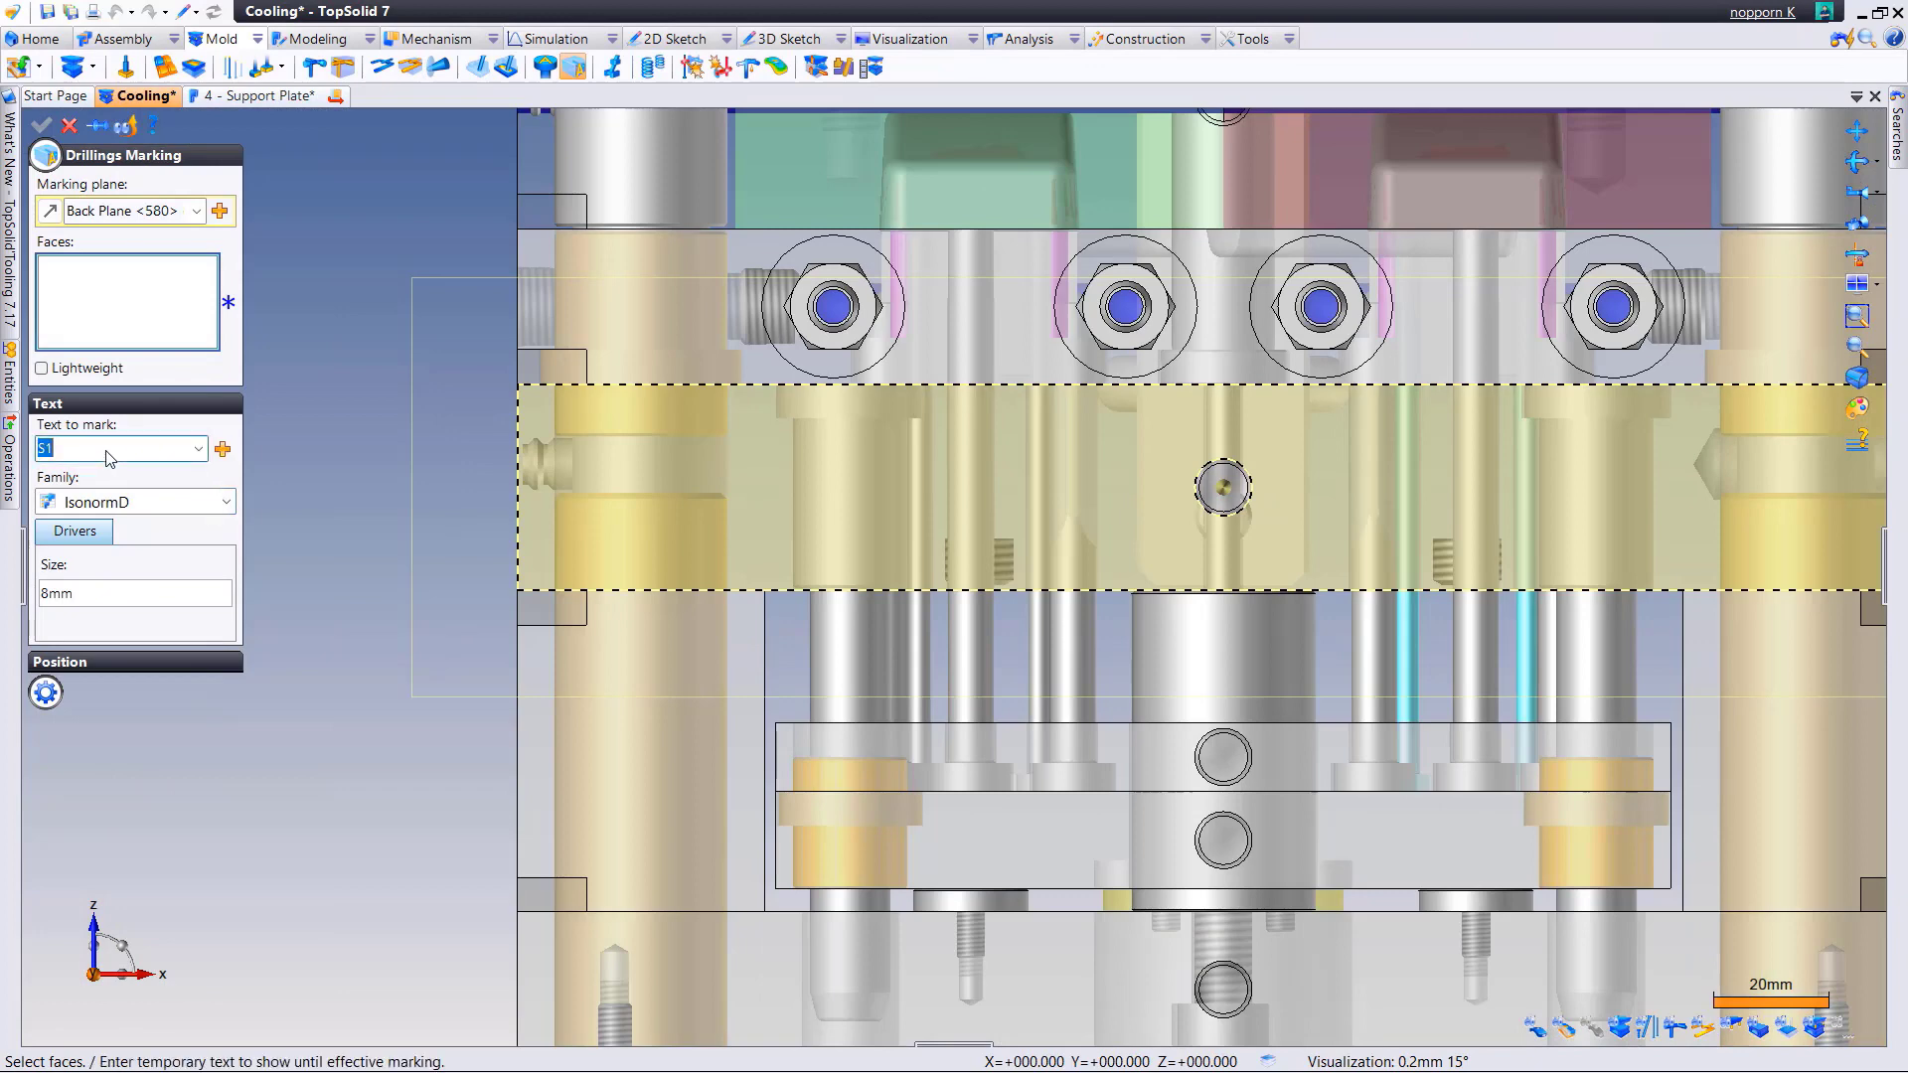
pyautogui.write('M10')
pyautogui.press('Return')
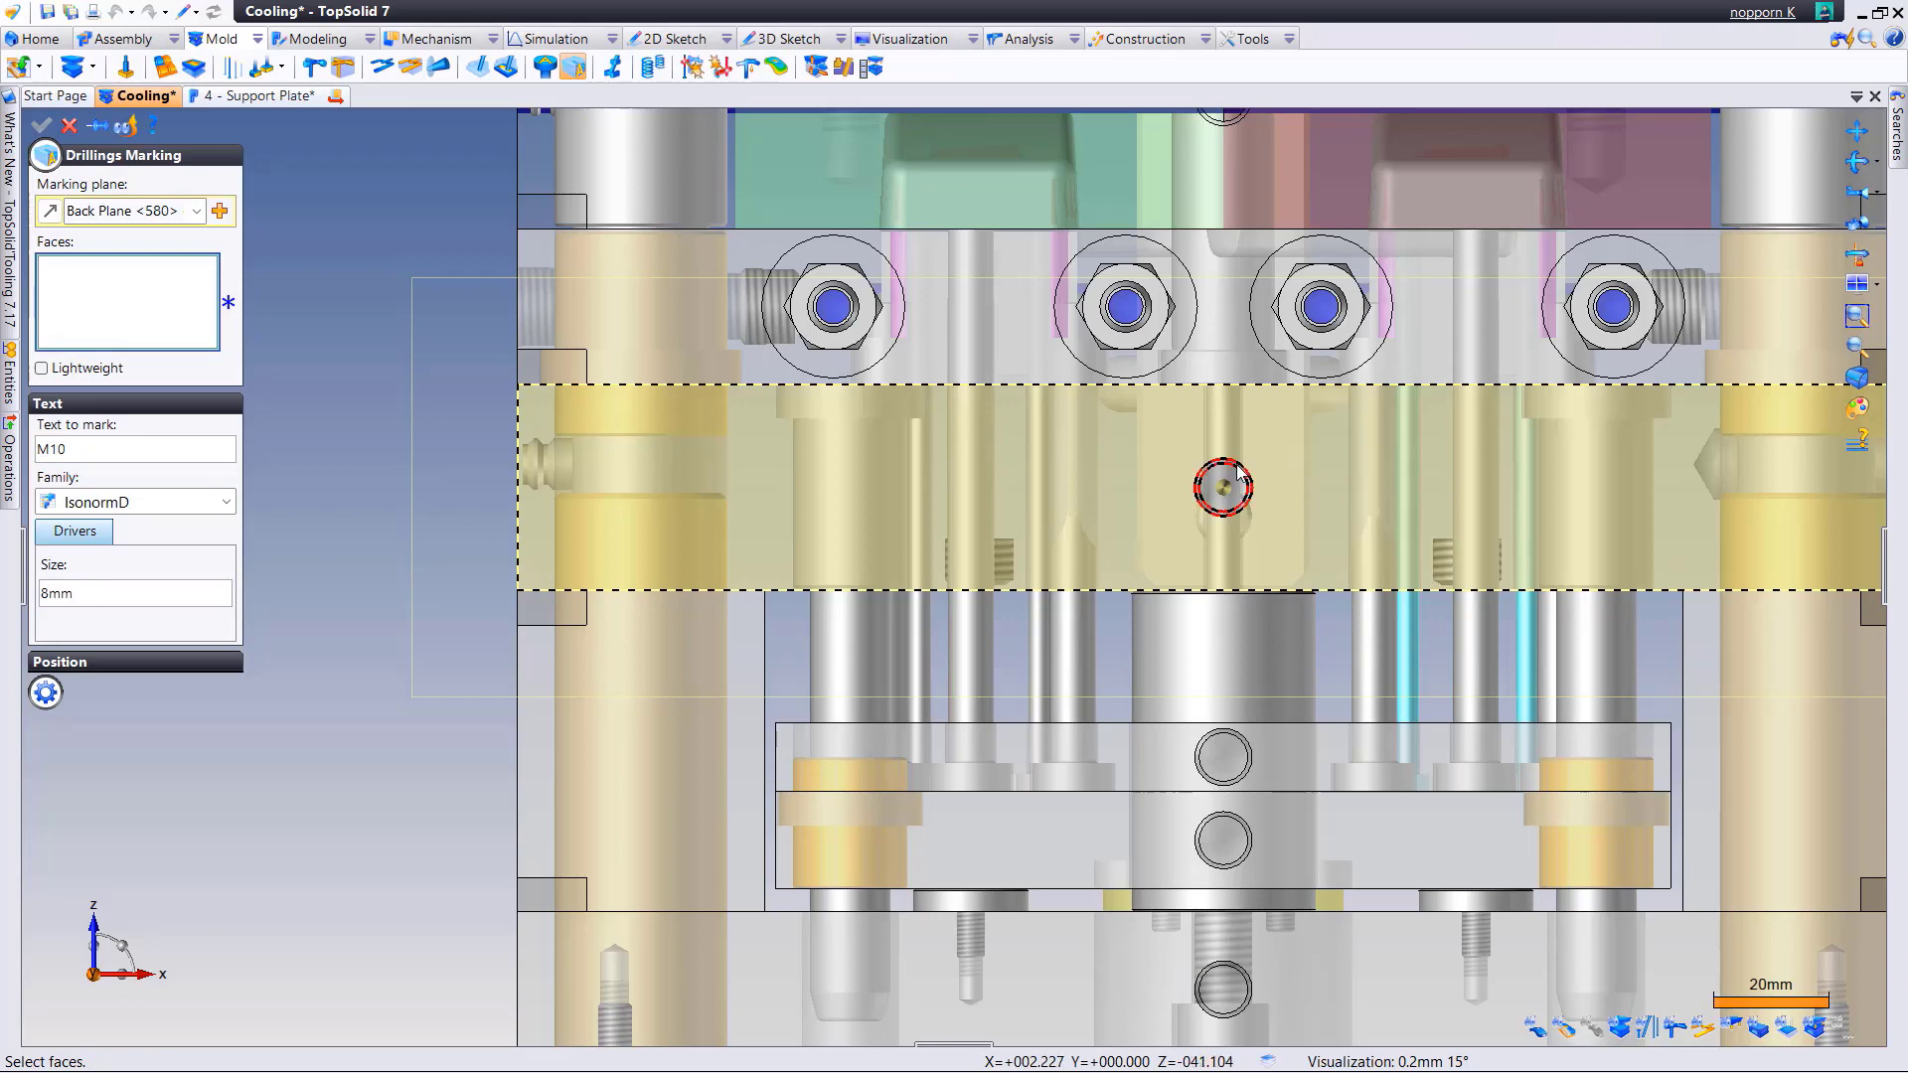
pyautogui.click(1241, 475)
pyautogui.scroll(5, 1282, 462)
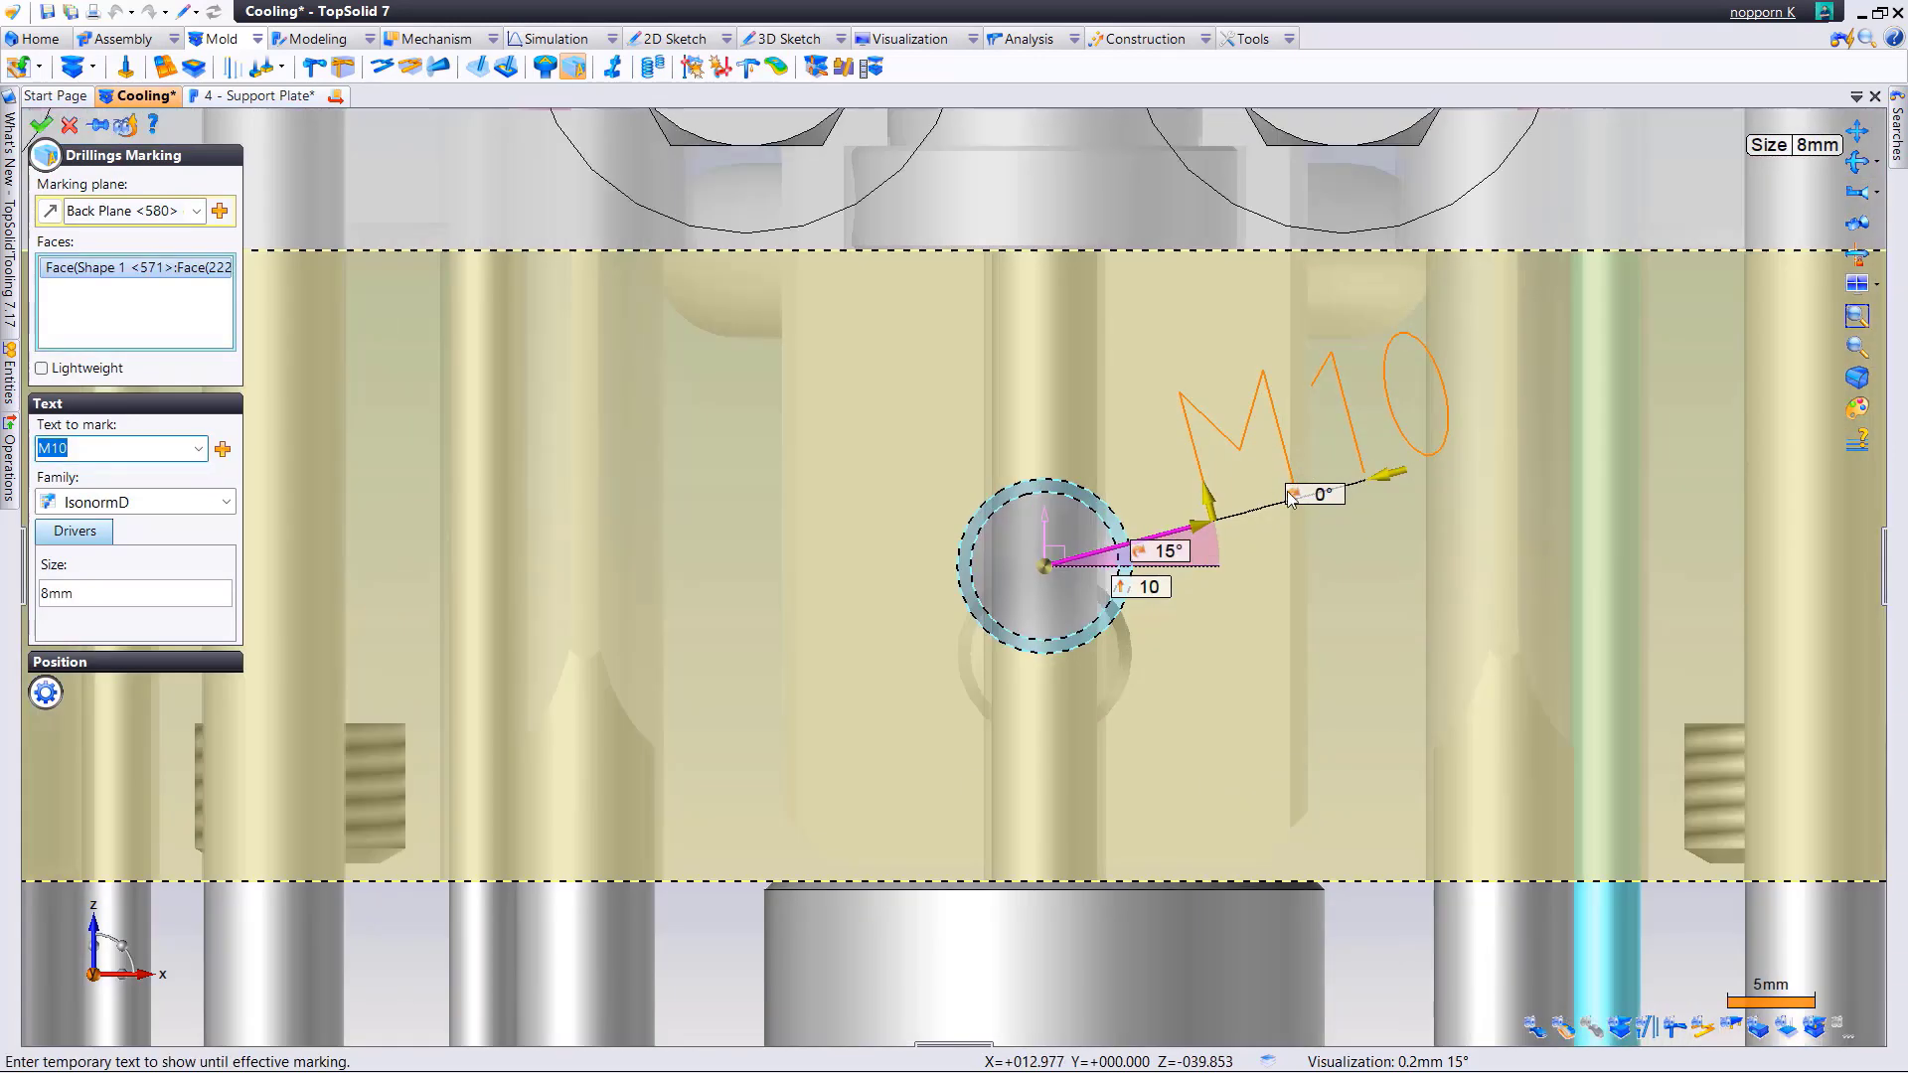
# - Set the M10 marking's reference direction to Absolute X Axis
pyautogui.click(62, 682)
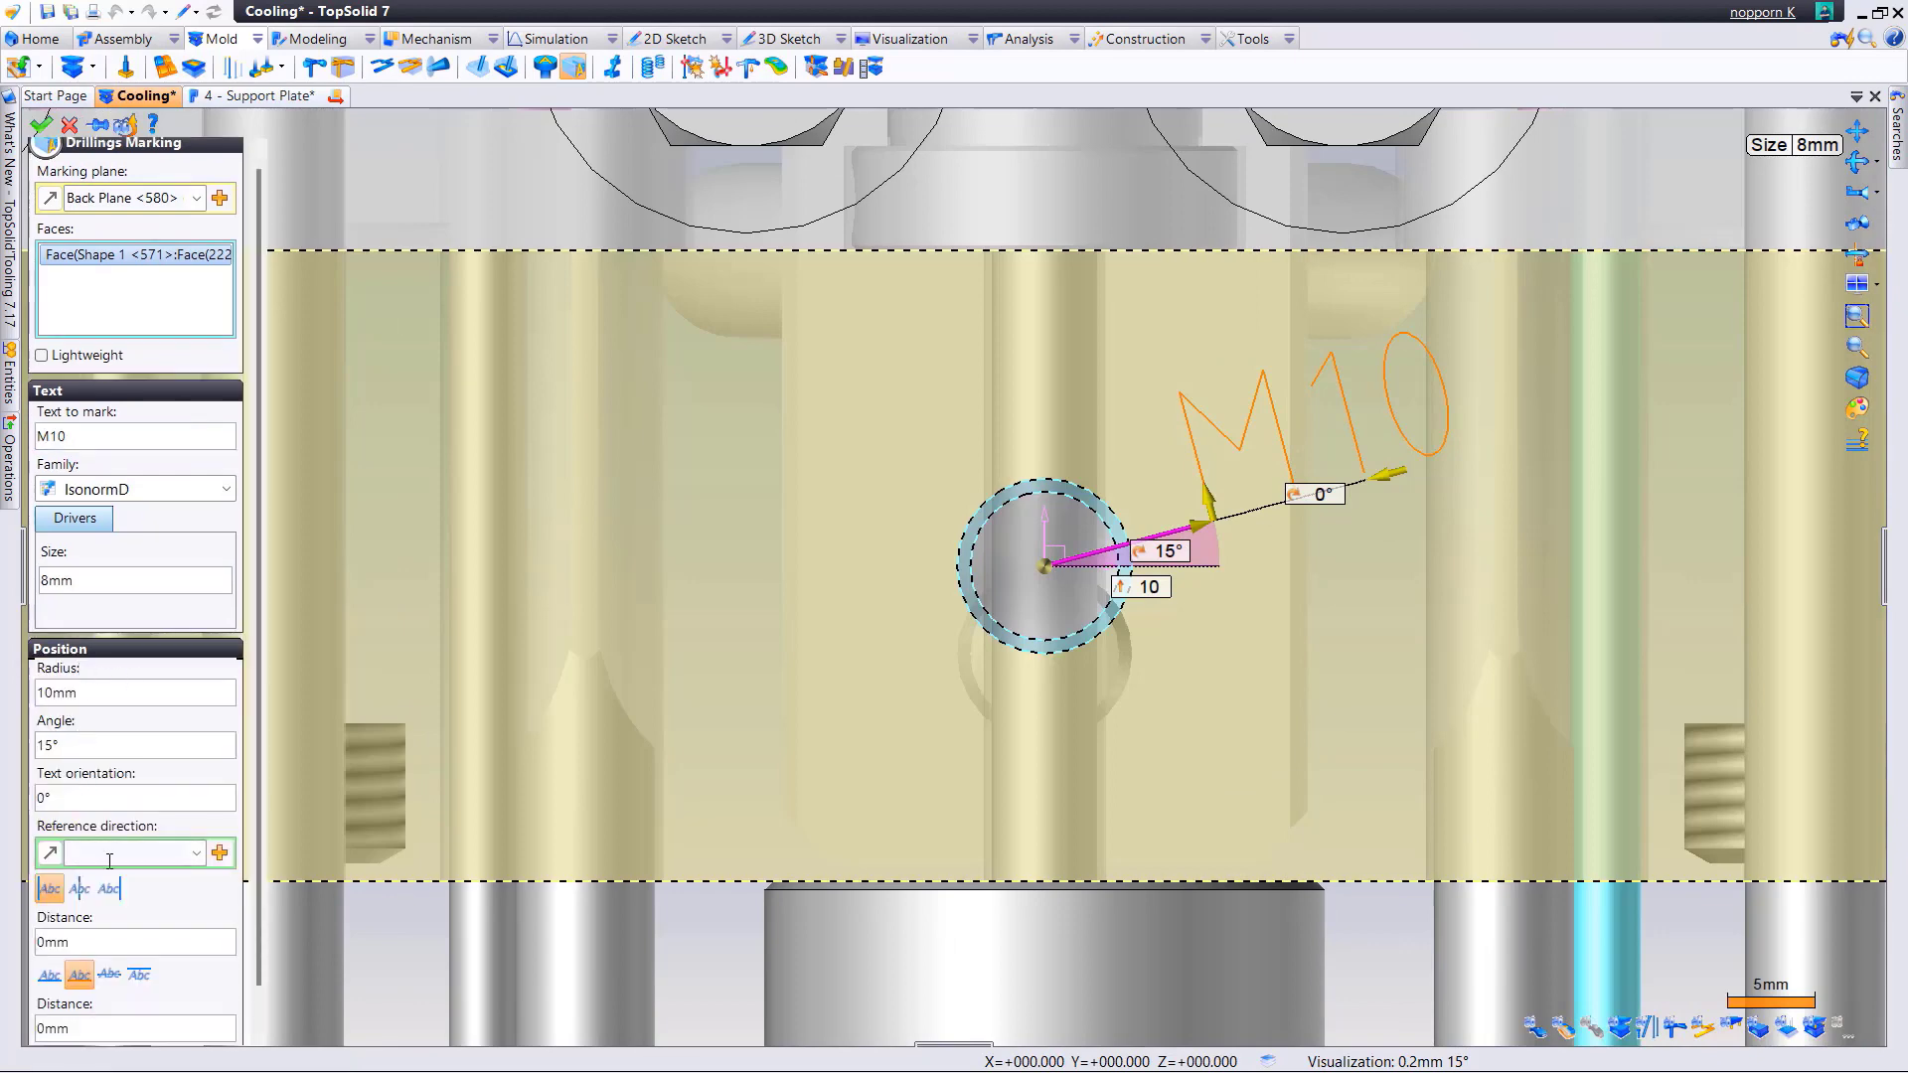
pyautogui.click(196, 853)
pyautogui.click(166, 912)
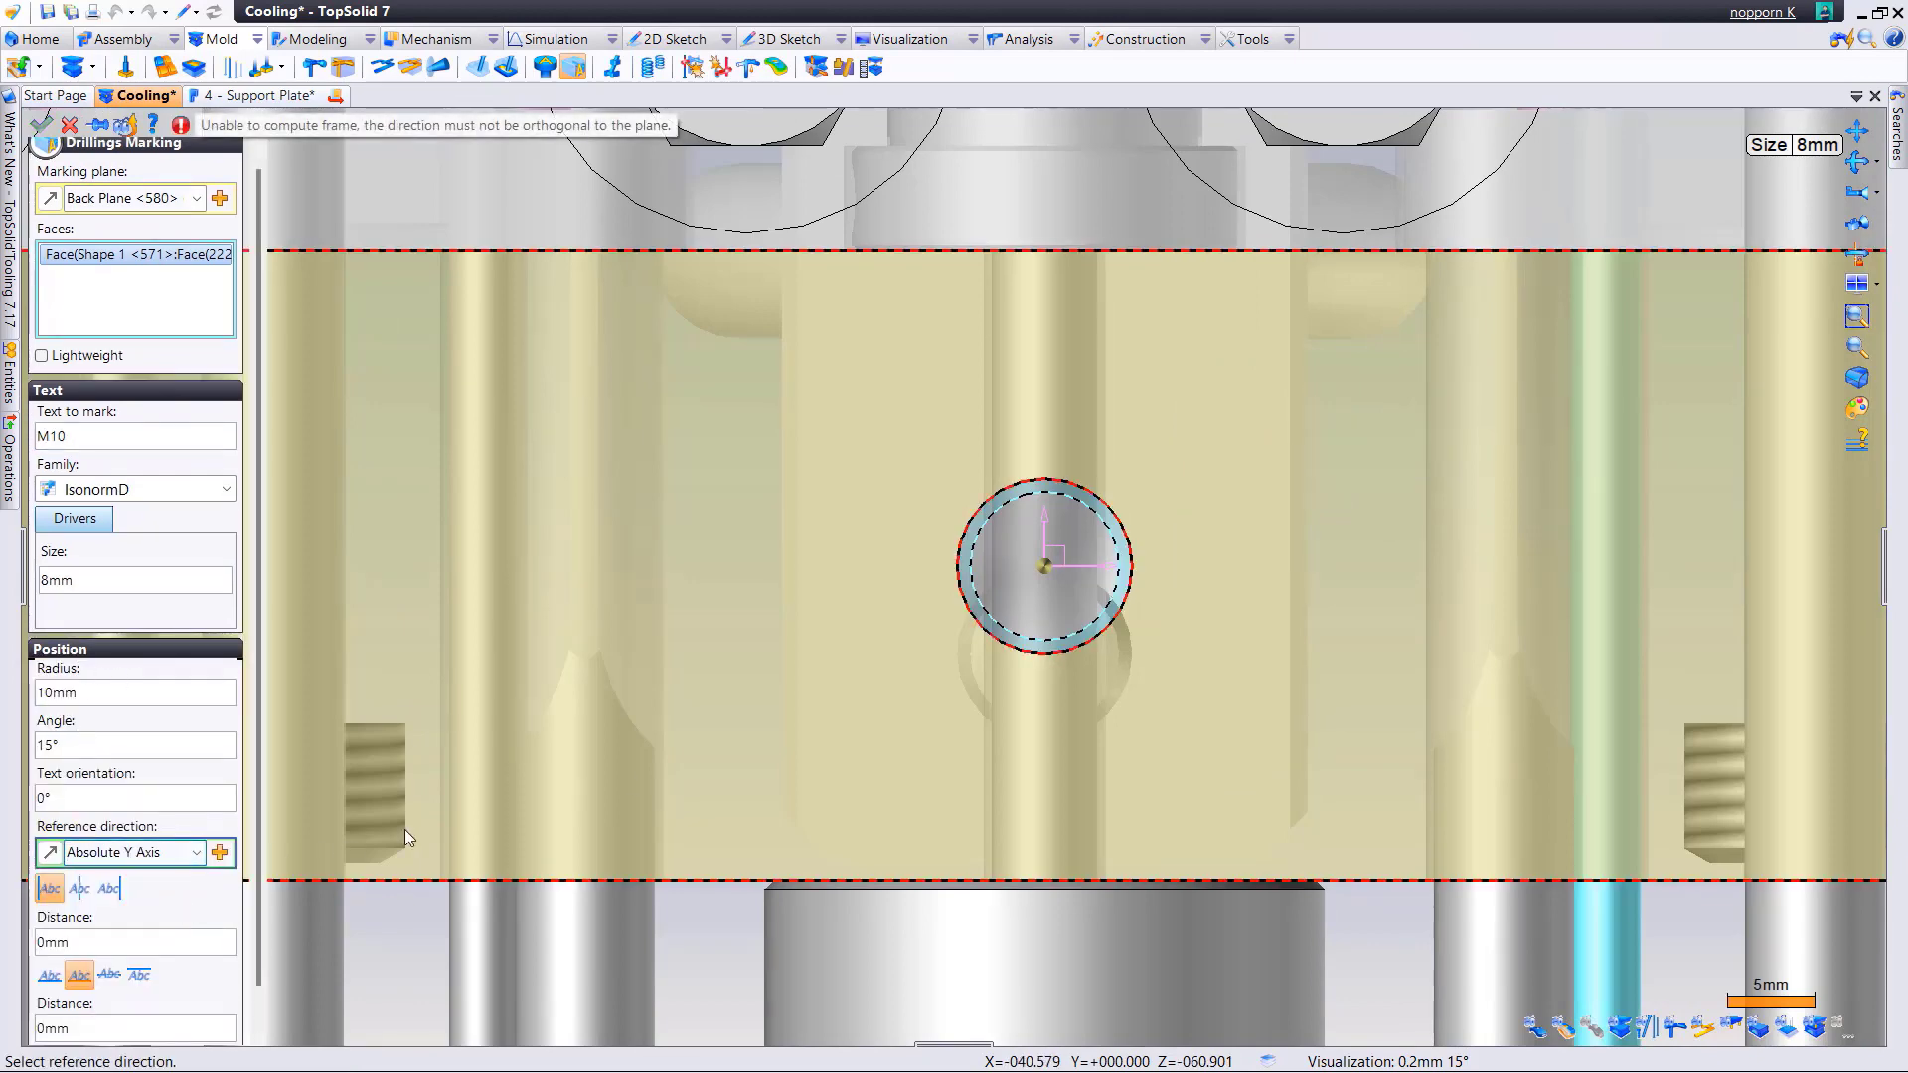
pyautogui.scroll(-4, 437, 755)
pyautogui.scroll(2, 529, 708)
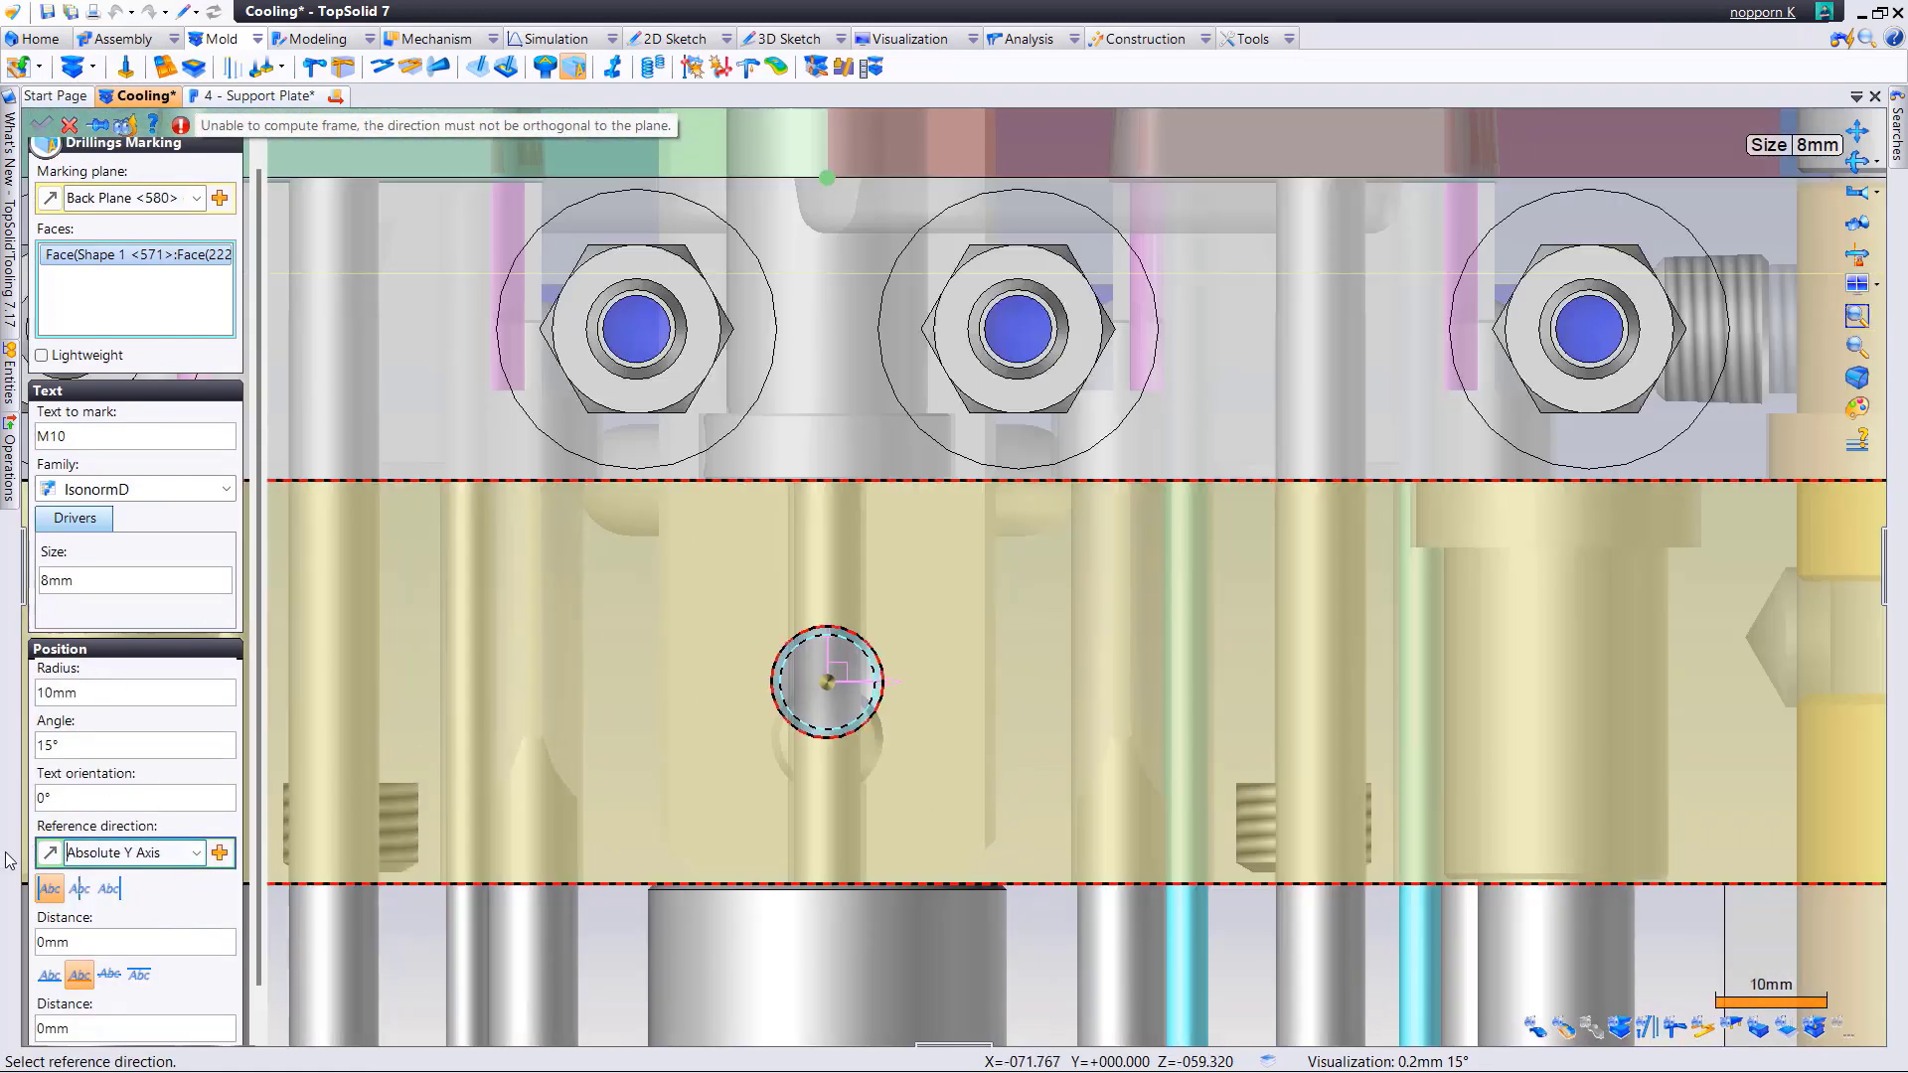
pyautogui.click(49, 852)
pyautogui.click(196, 853)
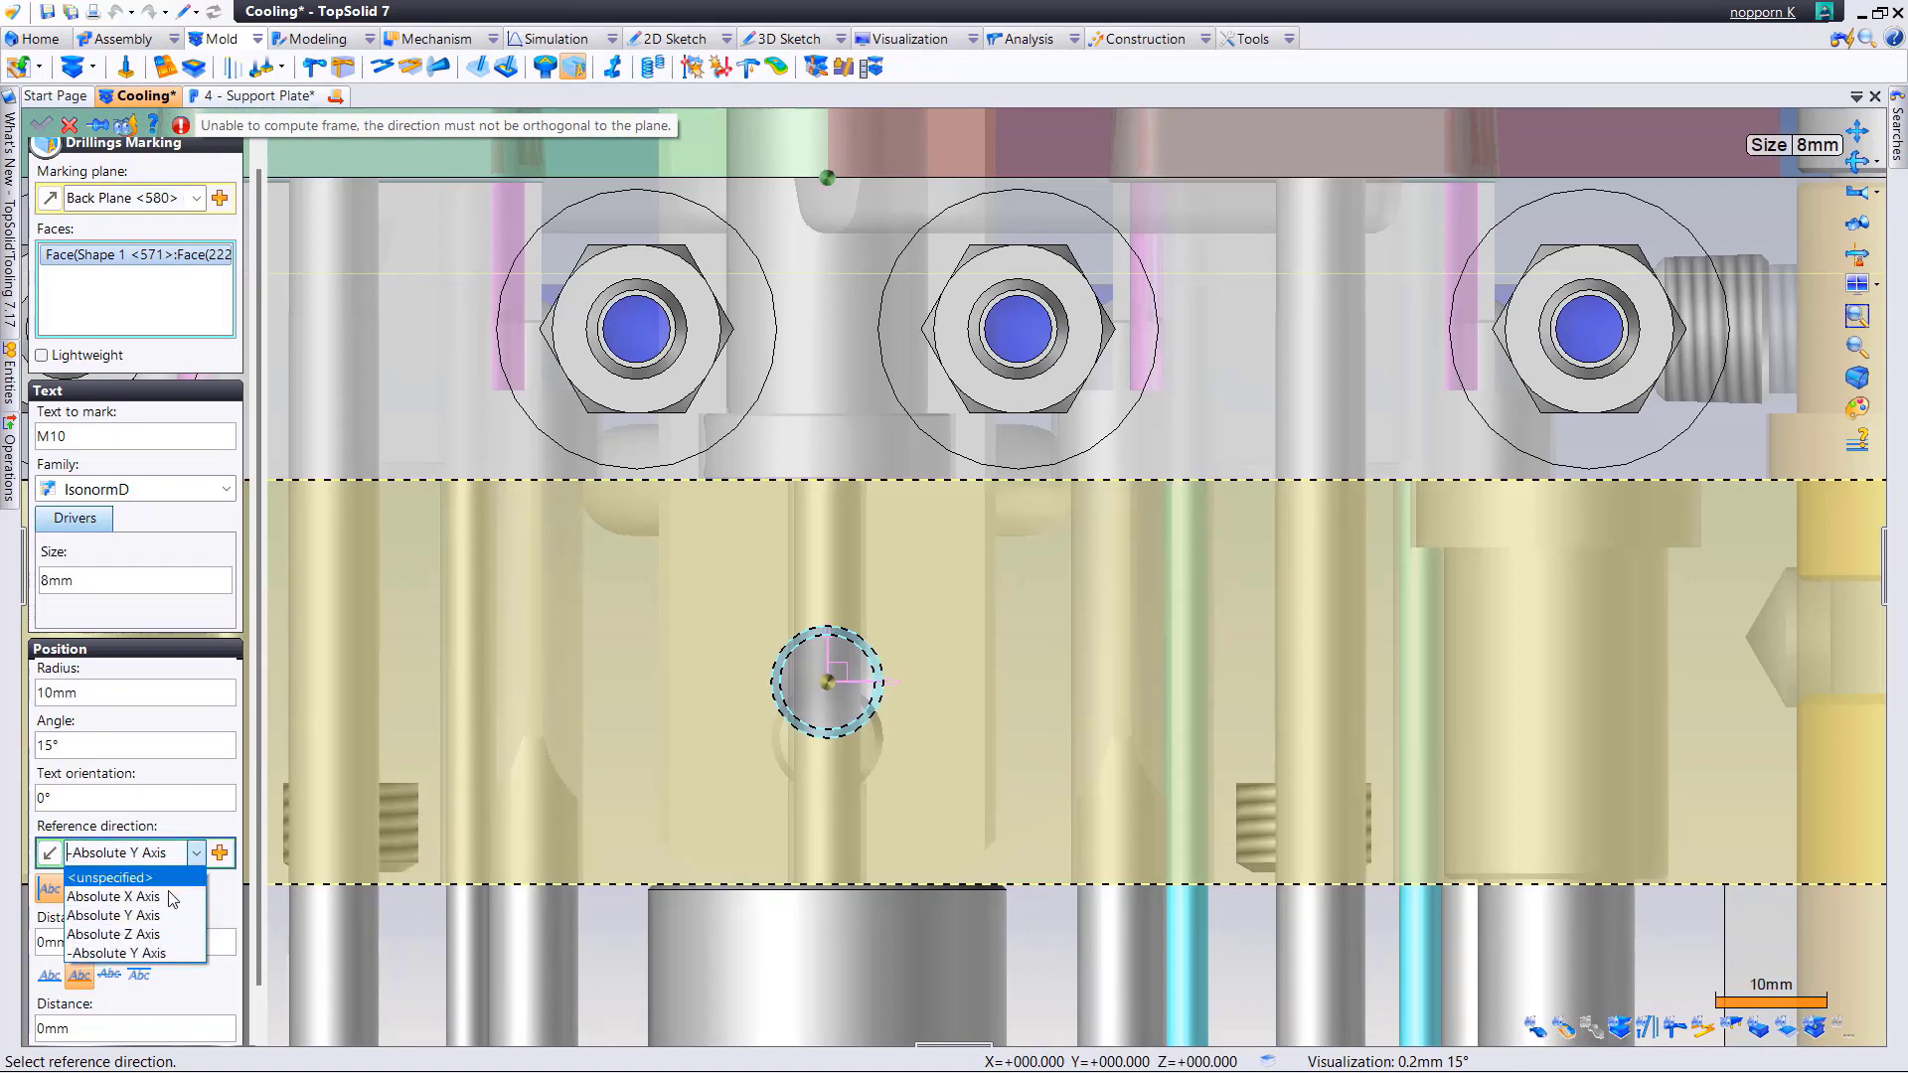
pyautogui.click(149, 897)
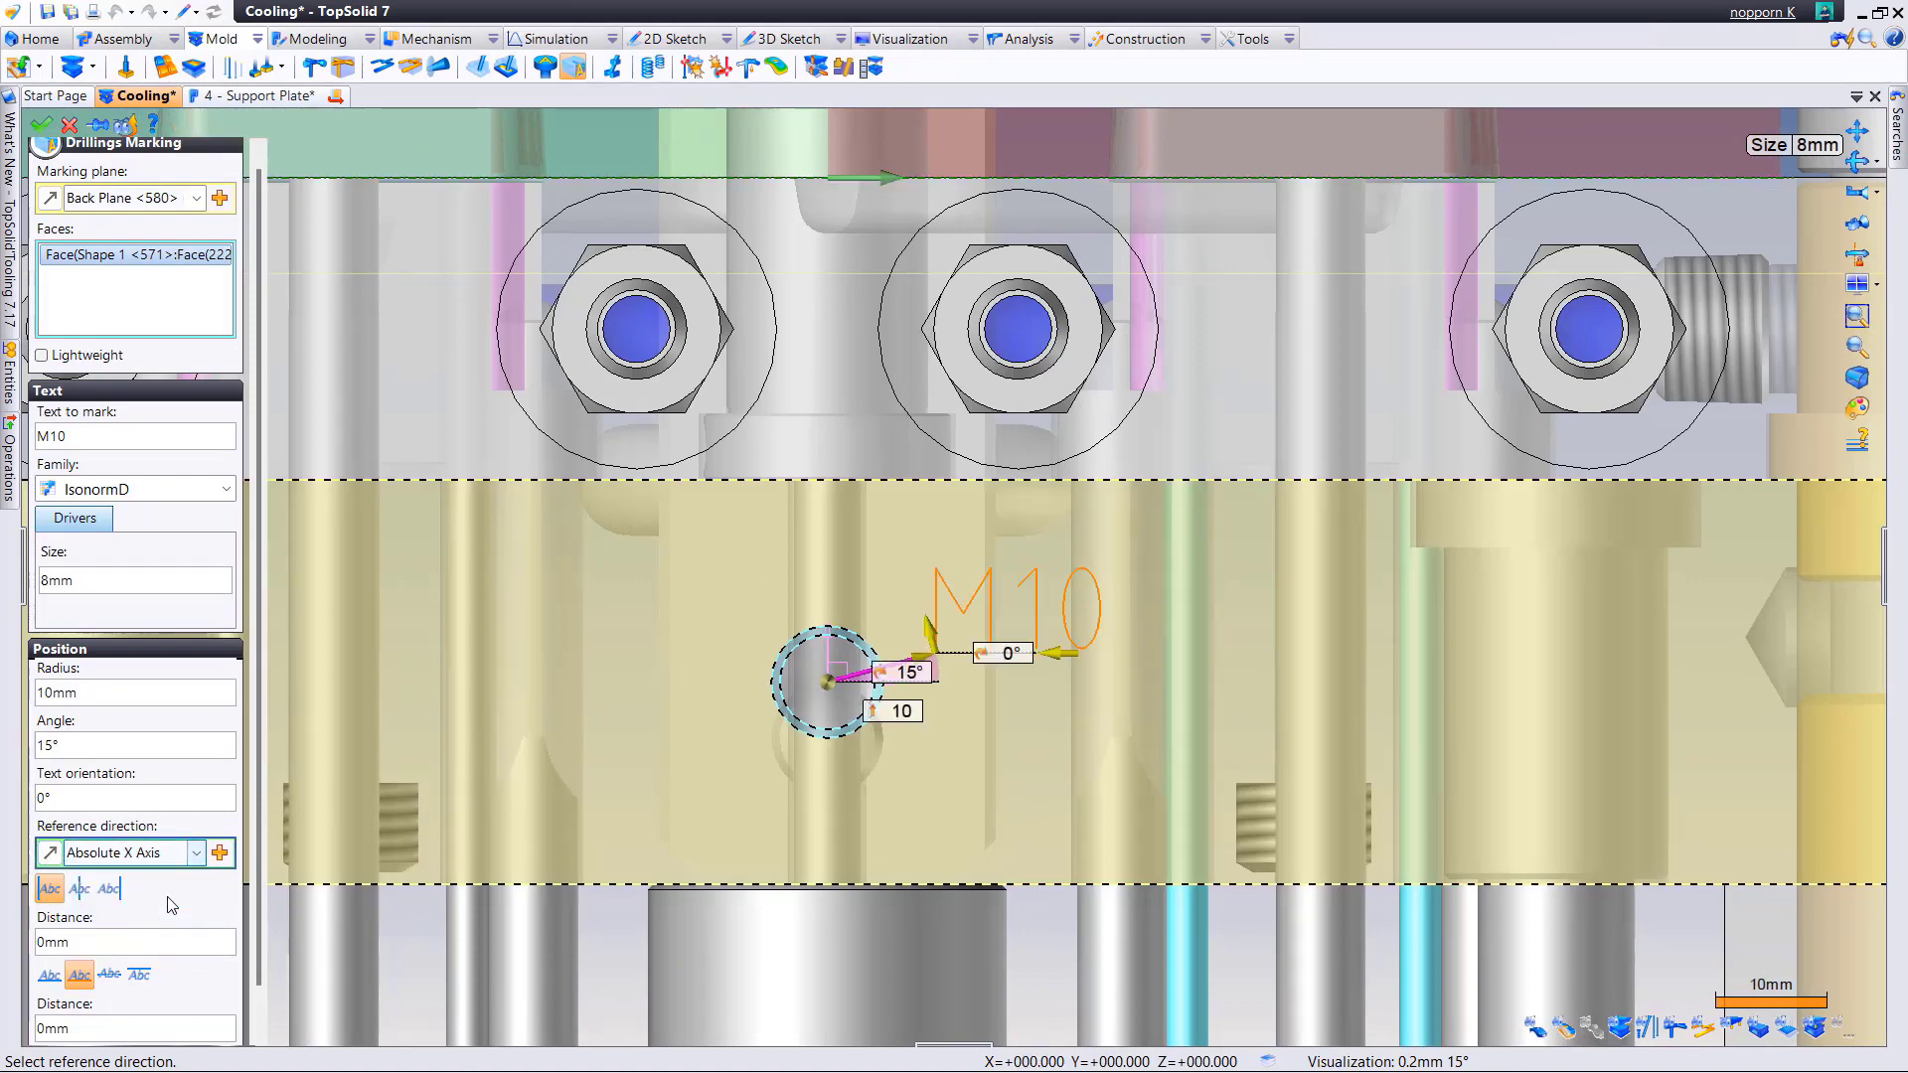
# - Set the M10 marking angle to 45°, create it, and orbit to an oblique view
pyautogui.moveTo(918, 666)
pyautogui.mouseDown()
pyautogui.moveTo(940, 618)
pyautogui.moveTo(935, 635)
pyautogui.mouseUp()
pyautogui.click(916, 671)
pyautogui.write('4')
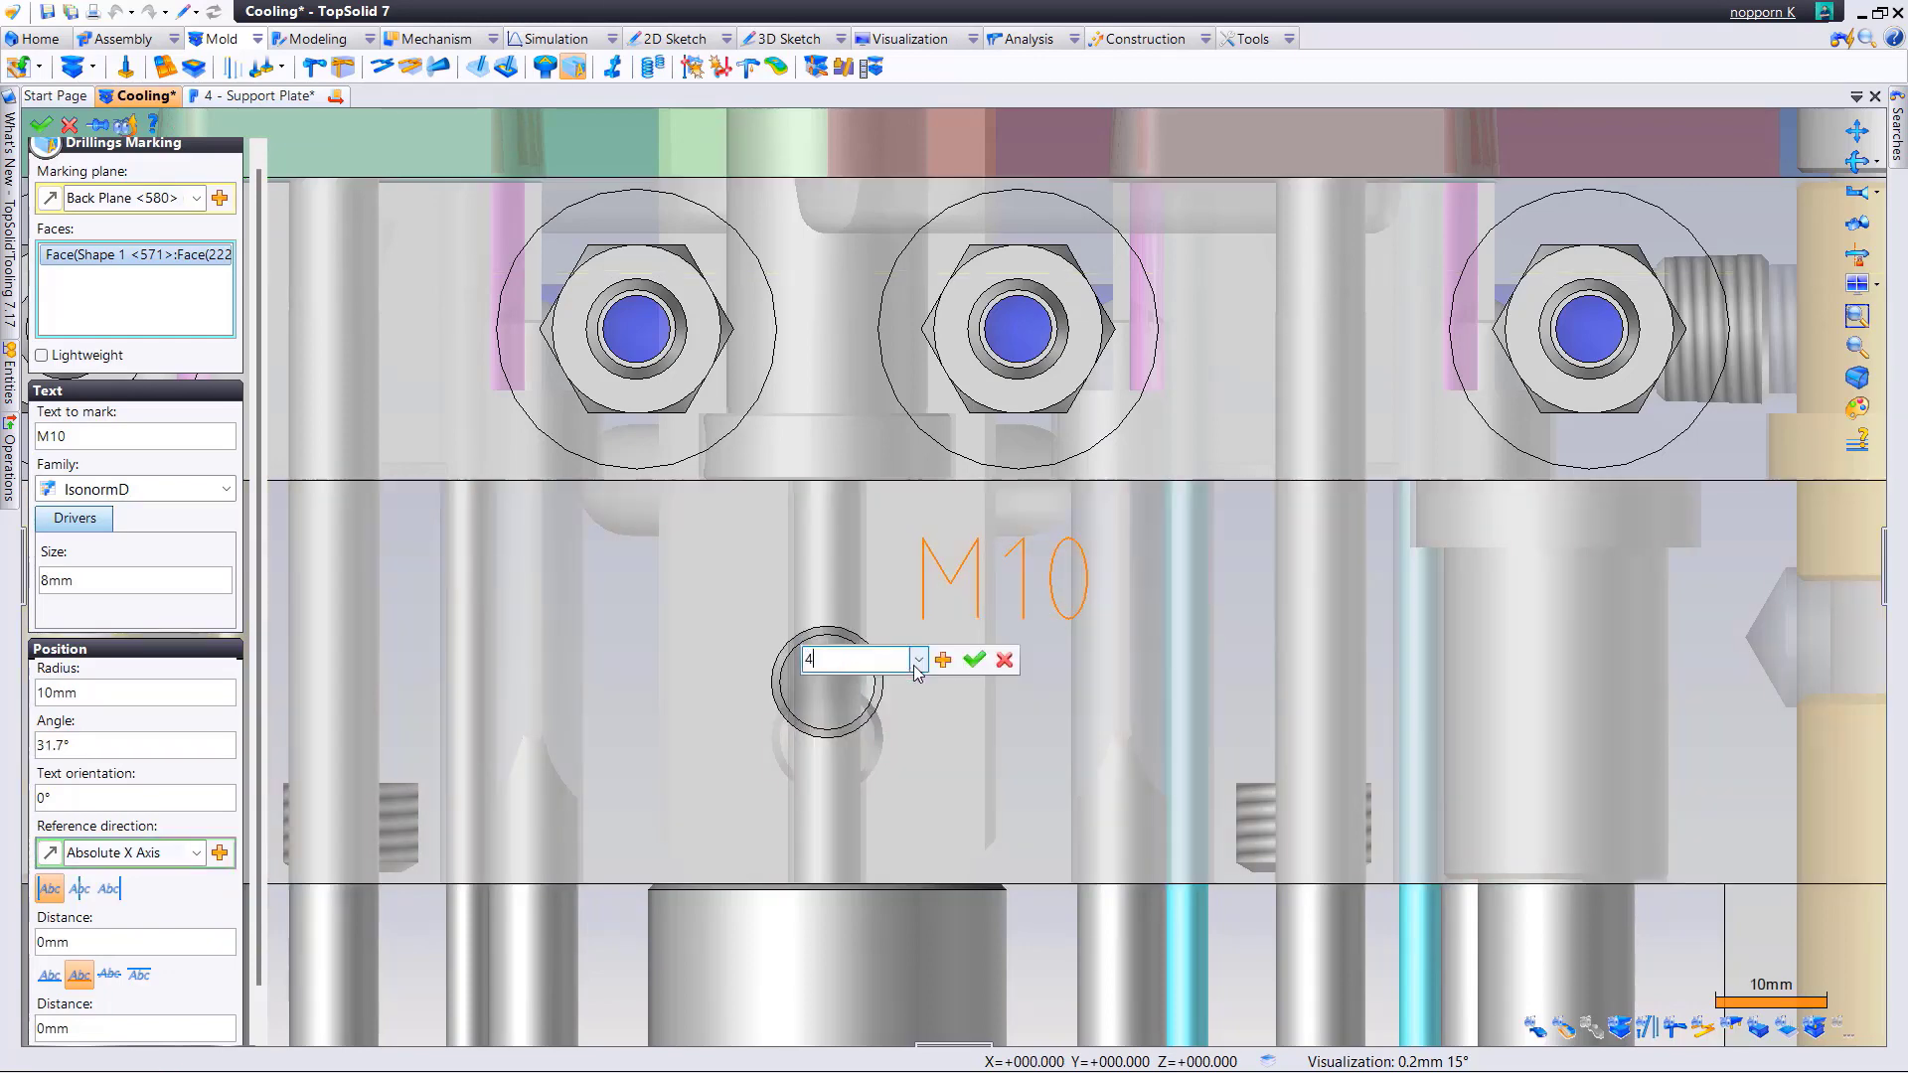
pyautogui.write('5')
pyautogui.press('Return')
pyautogui.scroll(2, 895, 616)
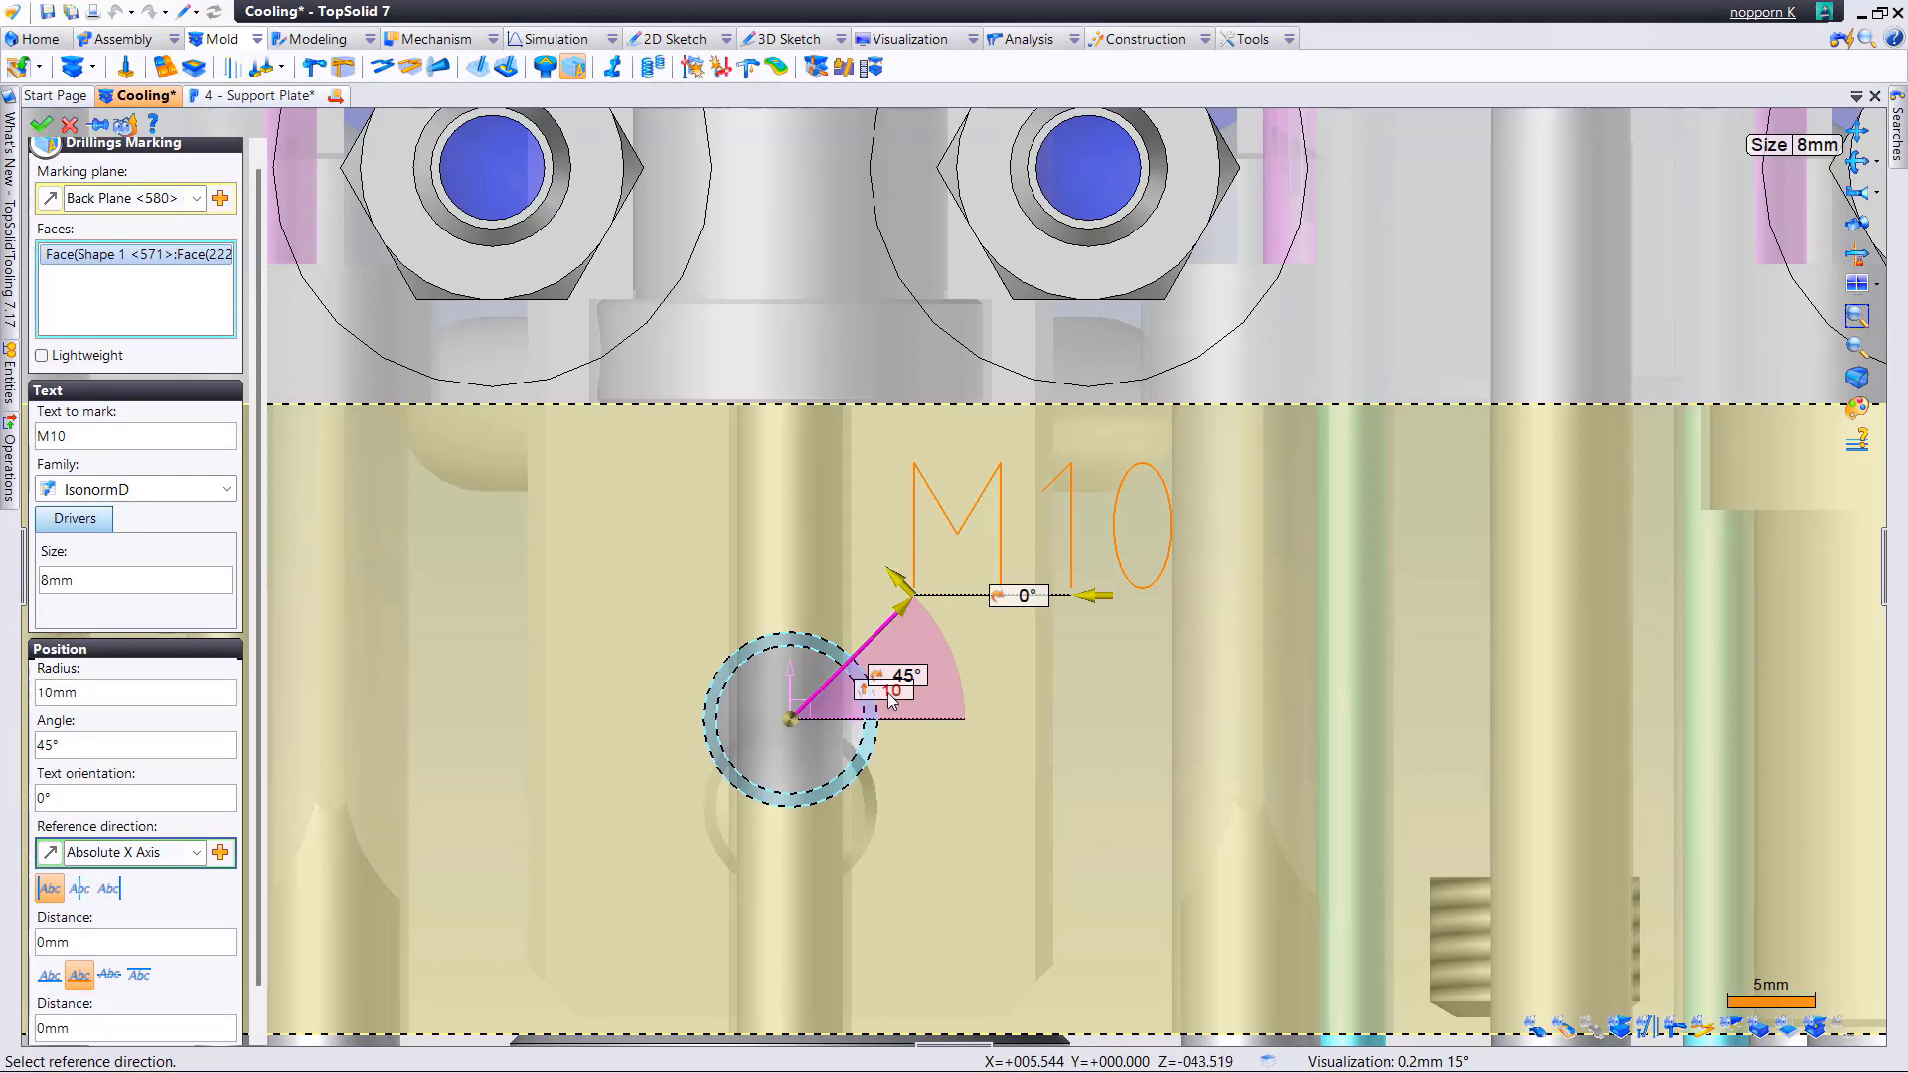
pyautogui.scroll(-4, 890, 699)
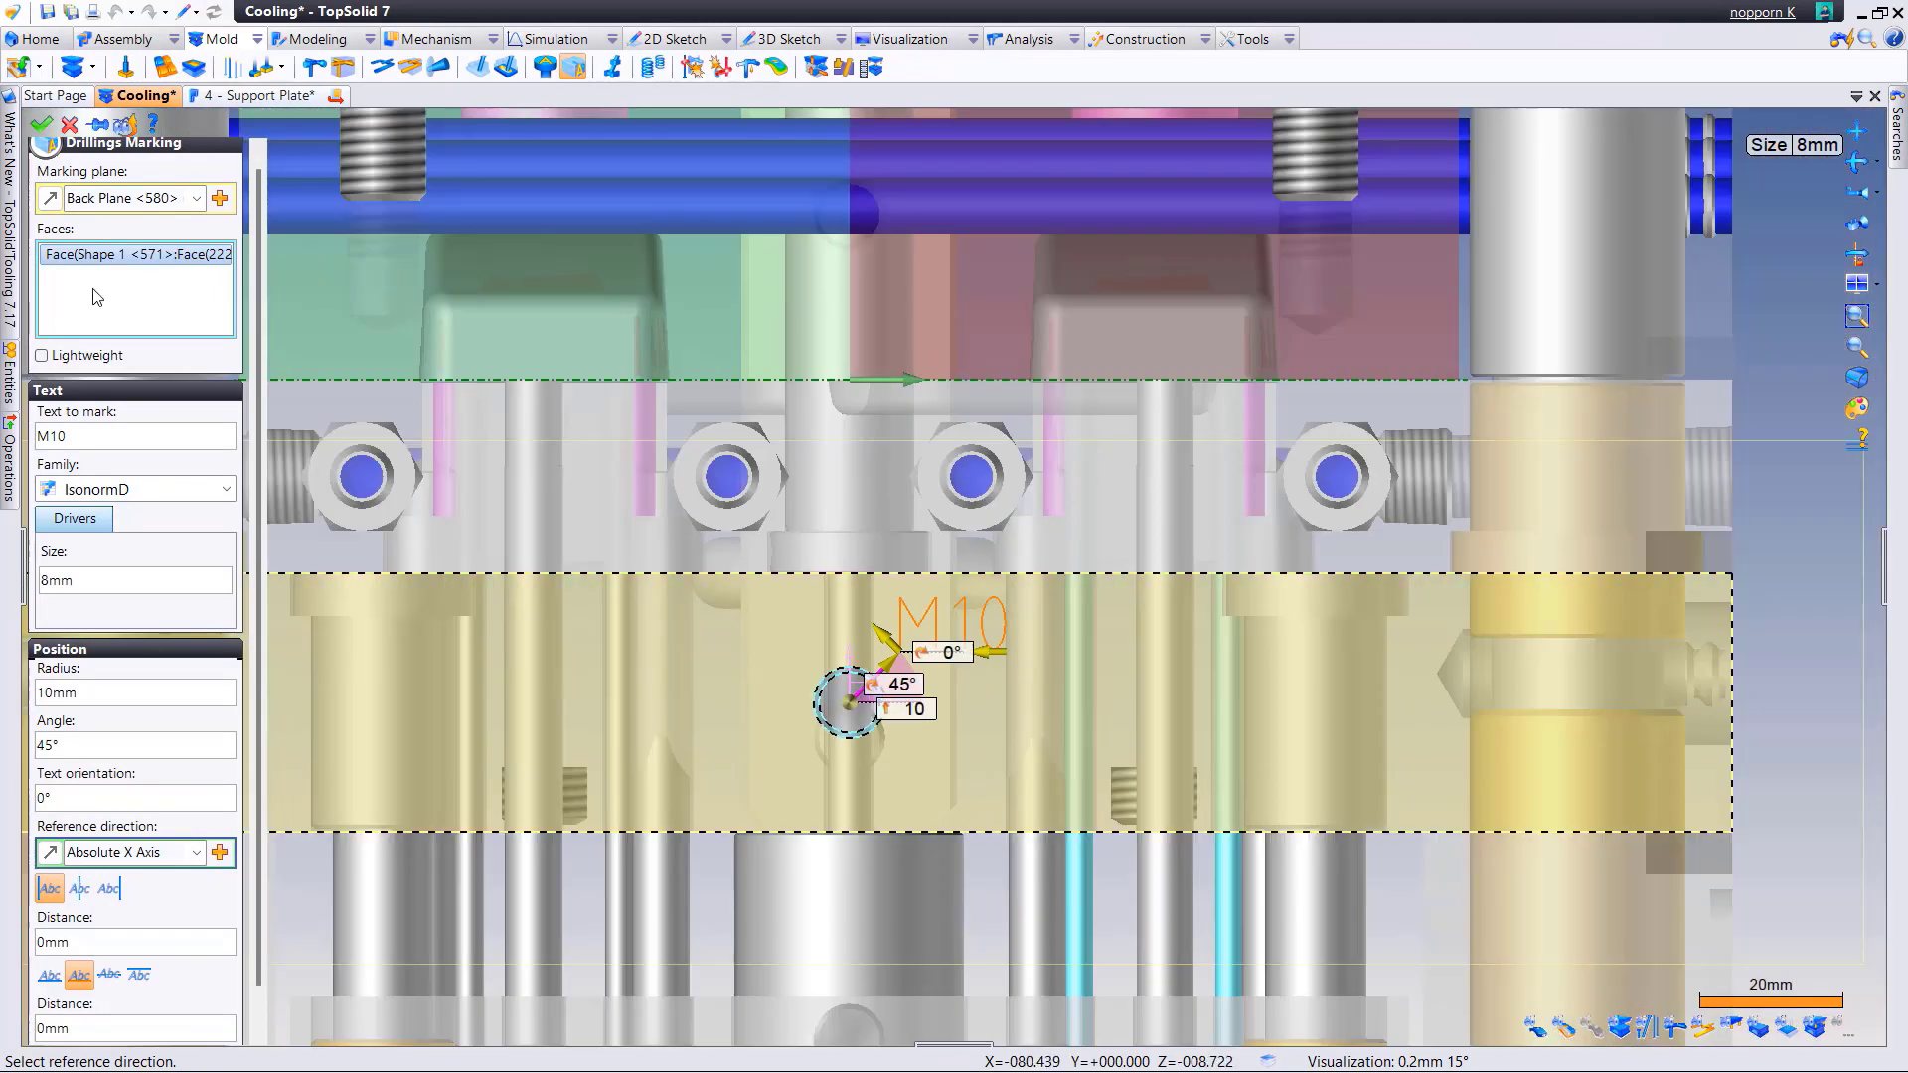
pyautogui.click(41, 124)
pyautogui.moveTo(838, 570)
pyautogui.mouseDown(button='middle')
pyautogui.moveTo(924, 709)
pyautogui.moveTo(854, 694)
pyautogui.mouseUp(button='middle')
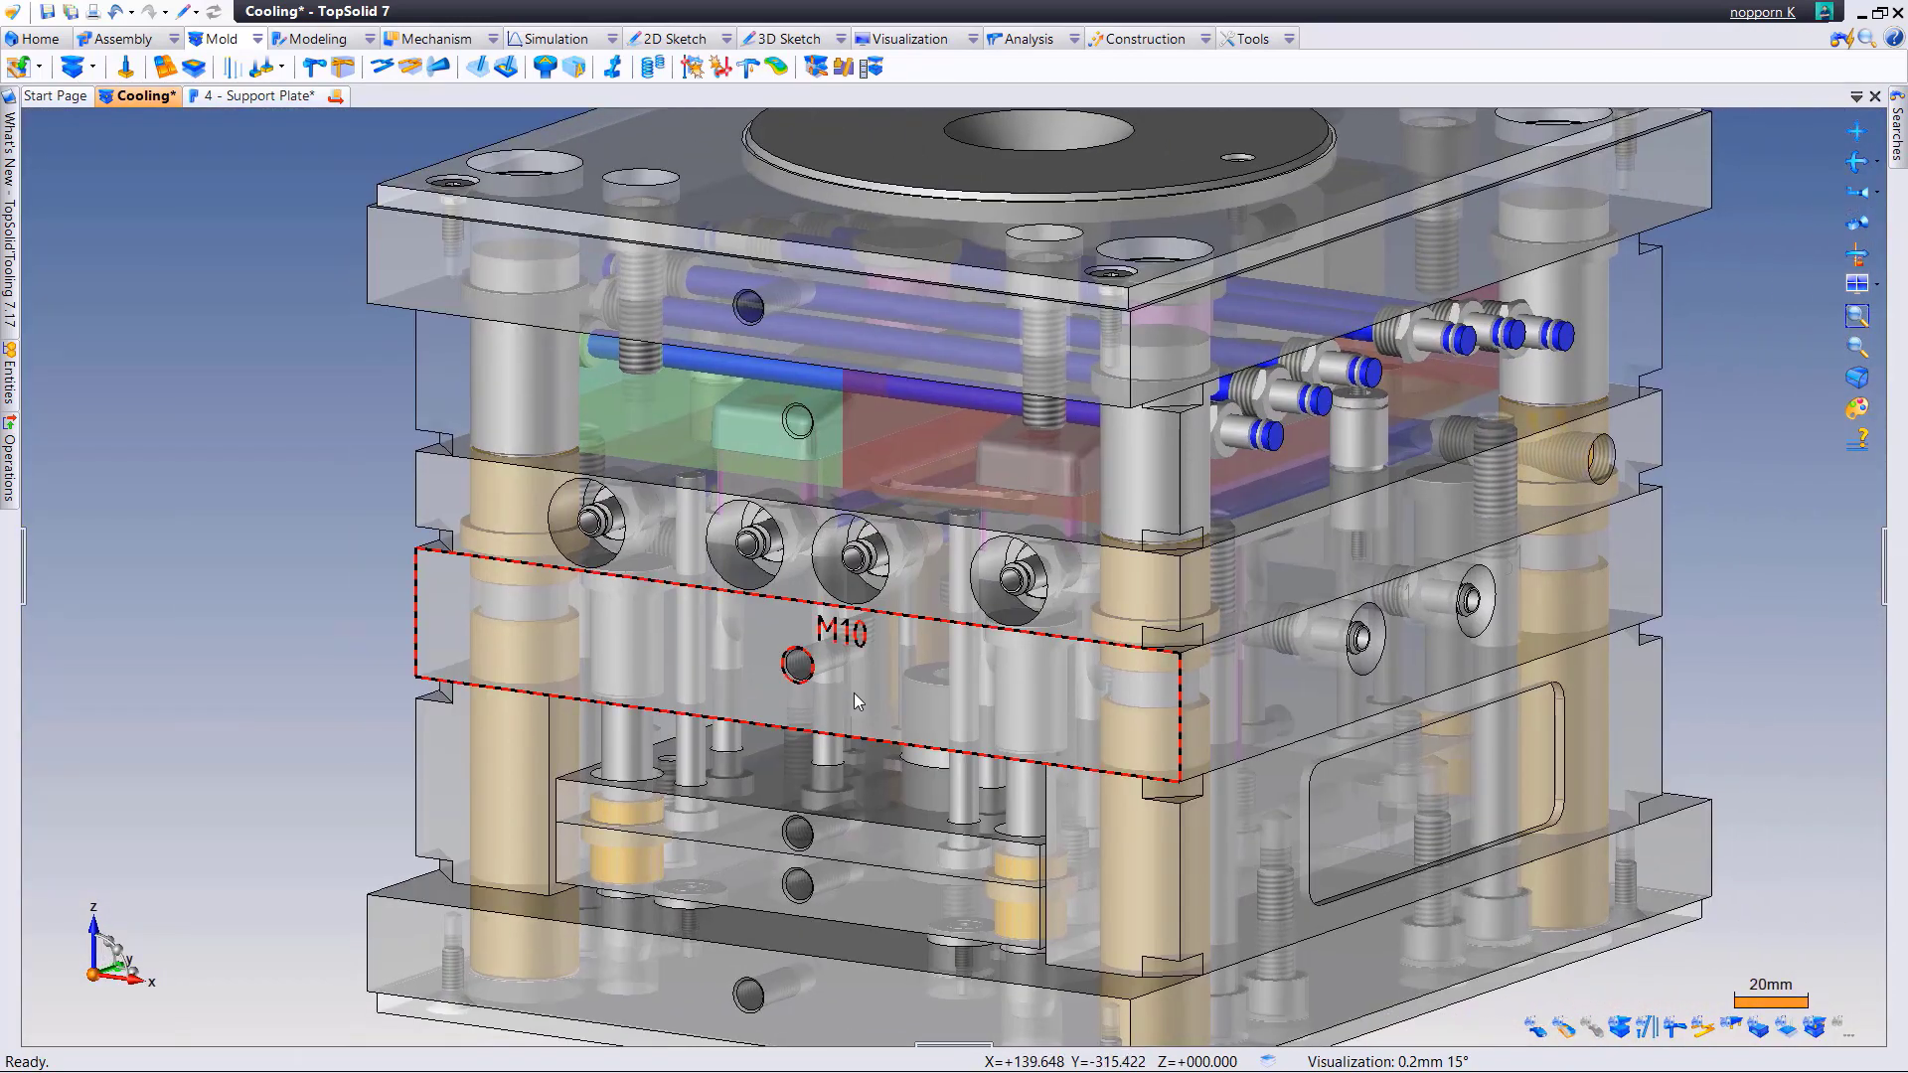
pyautogui.scroll(-3, 861, 694)
pyautogui.scroll(3, 886, 640)
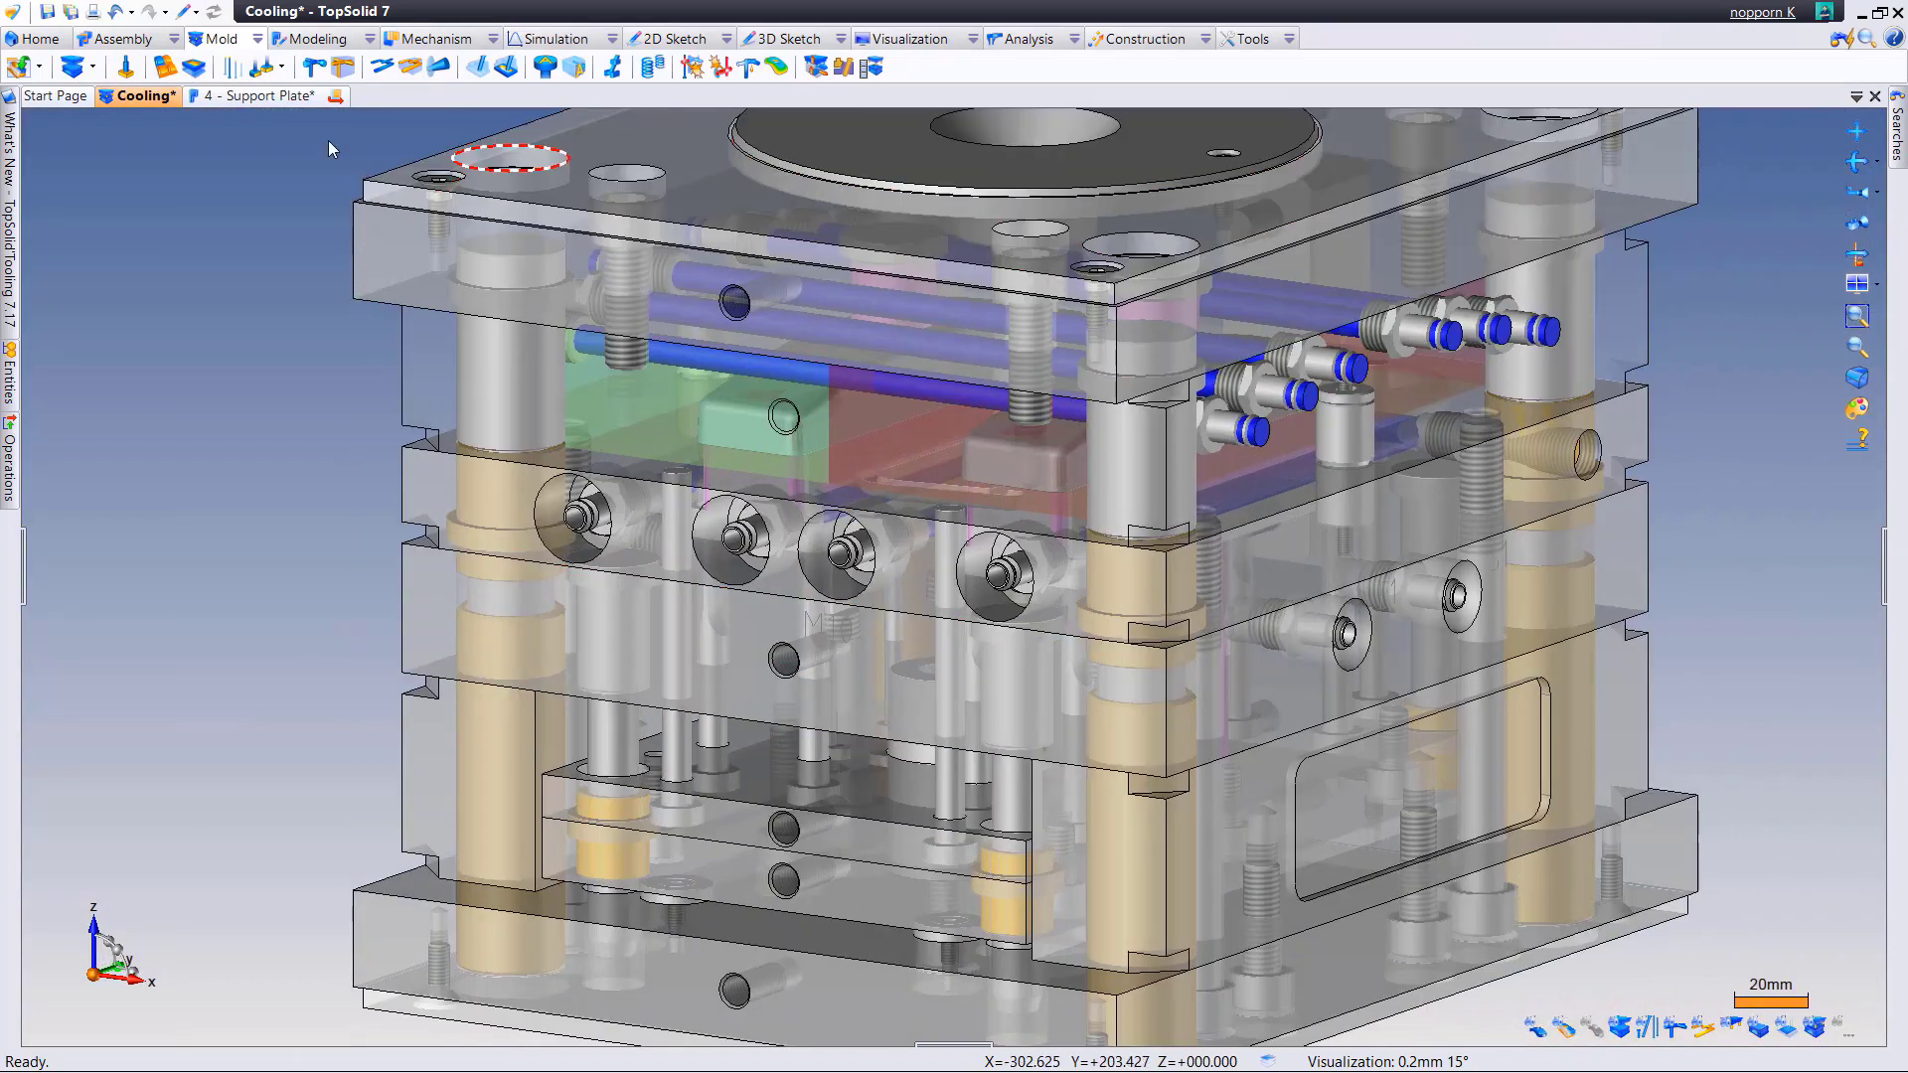
pyautogui.click(242, 96)
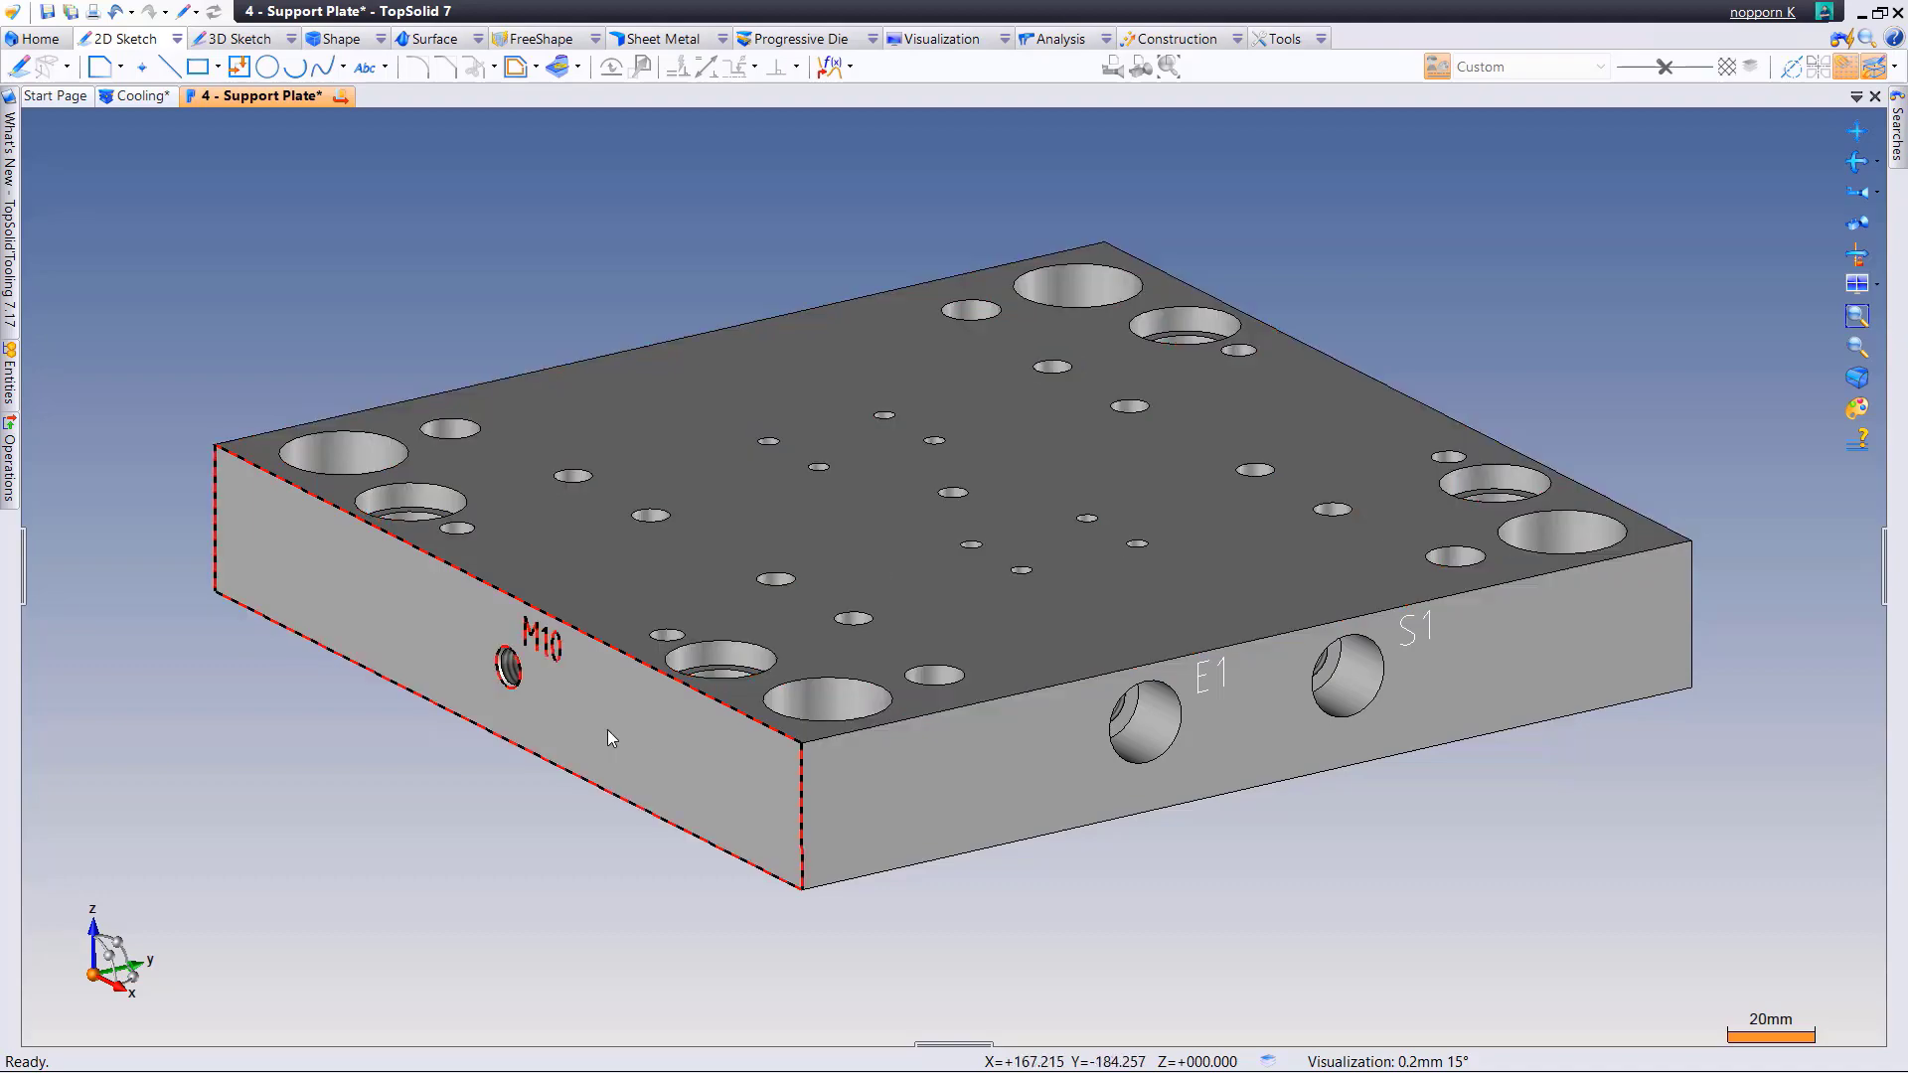
pyautogui.scroll(5, 576, 641)
pyautogui.scroll(-3, 577, 641)
pyautogui.scroll(-2, 771, 711)
pyautogui.click(139, 96)
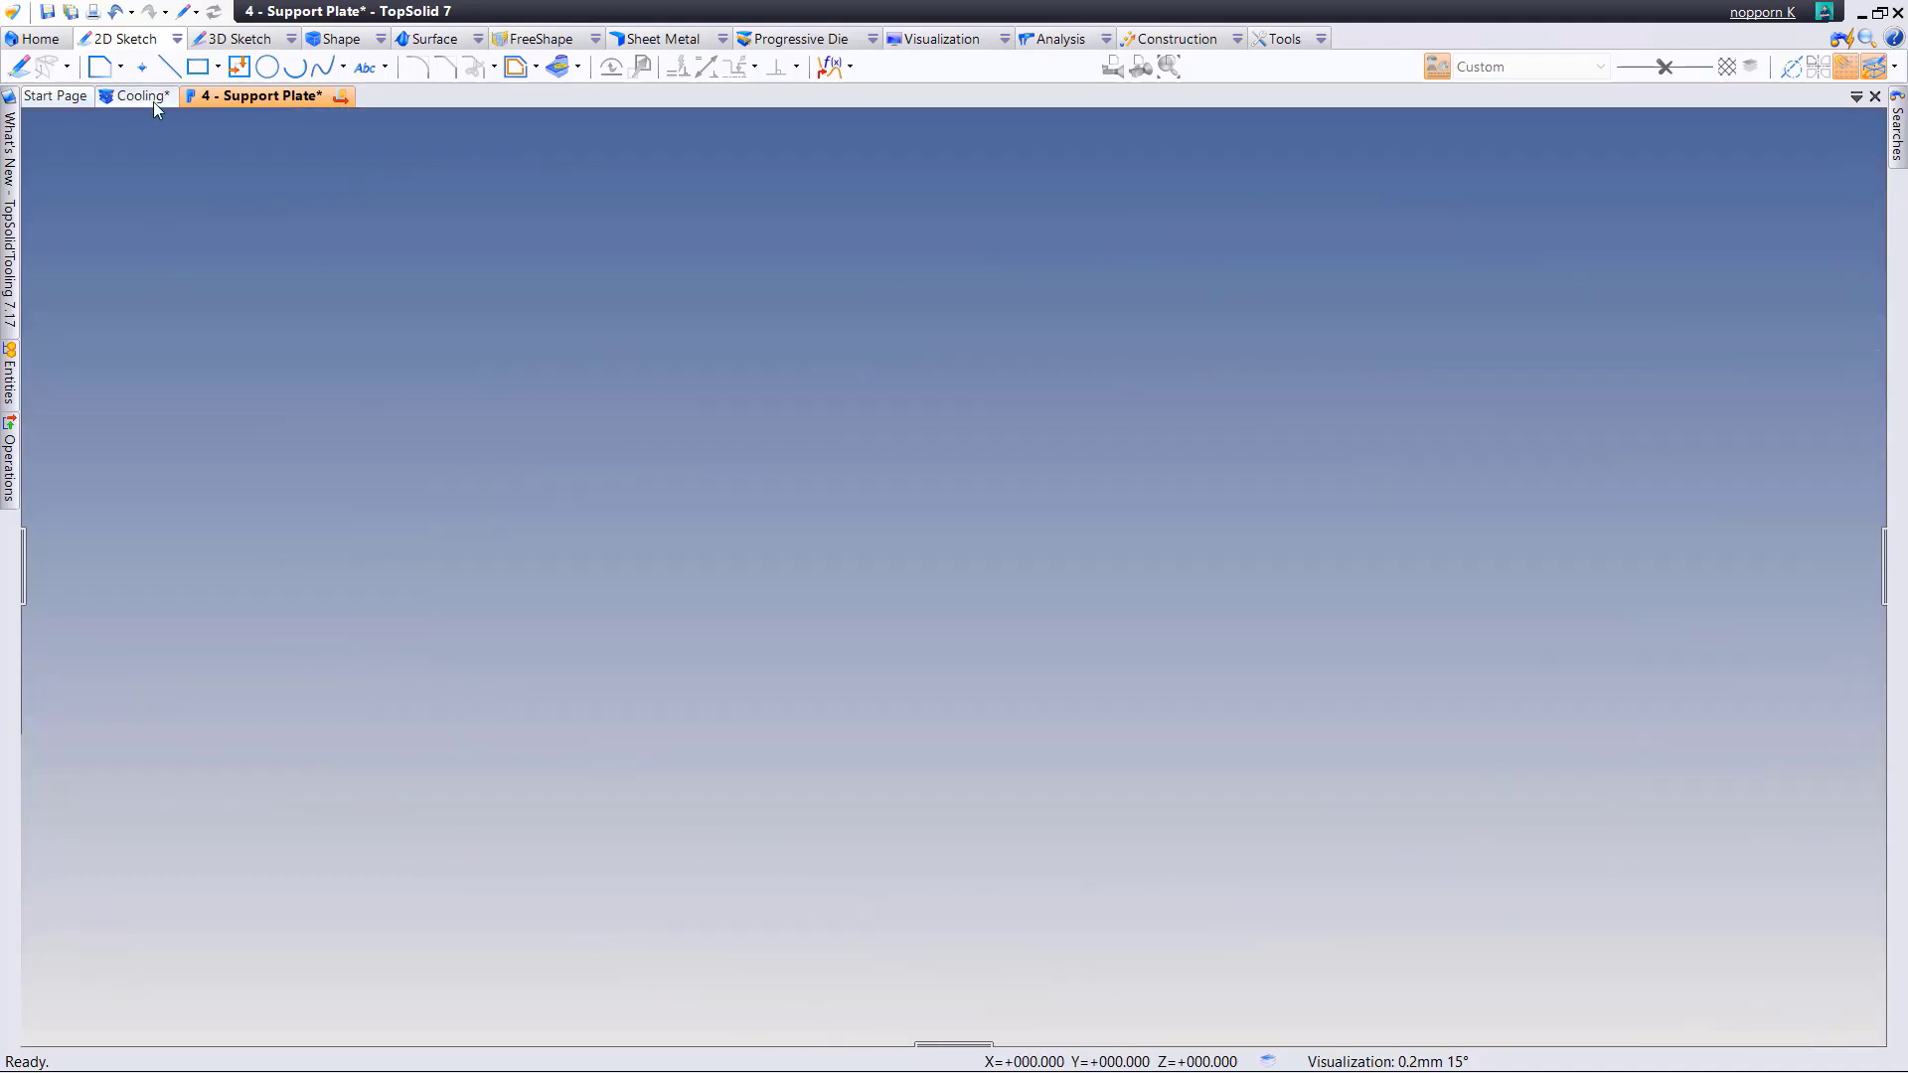
pyautogui.scroll(-3, 845, 557)
pyautogui.scroll(3, 944, 592)
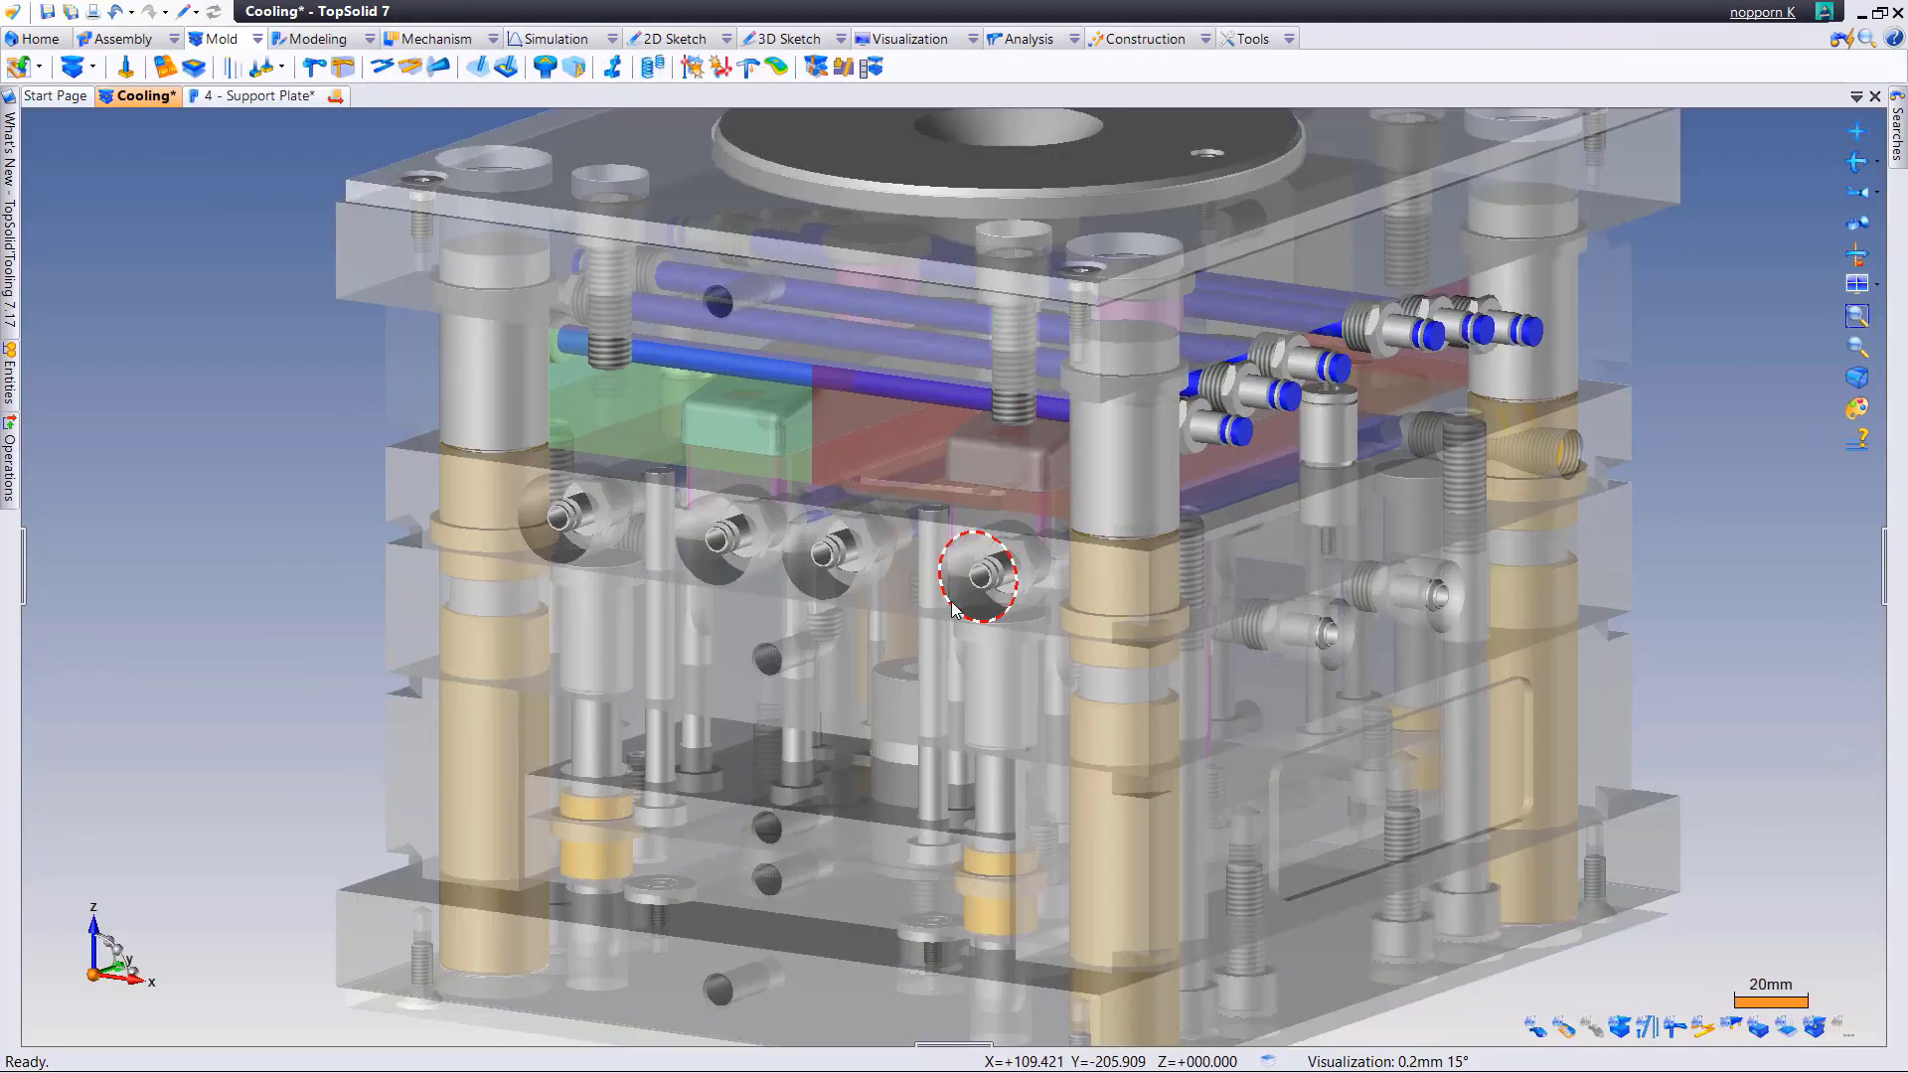
pyautogui.scroll(-2, 961, 608)
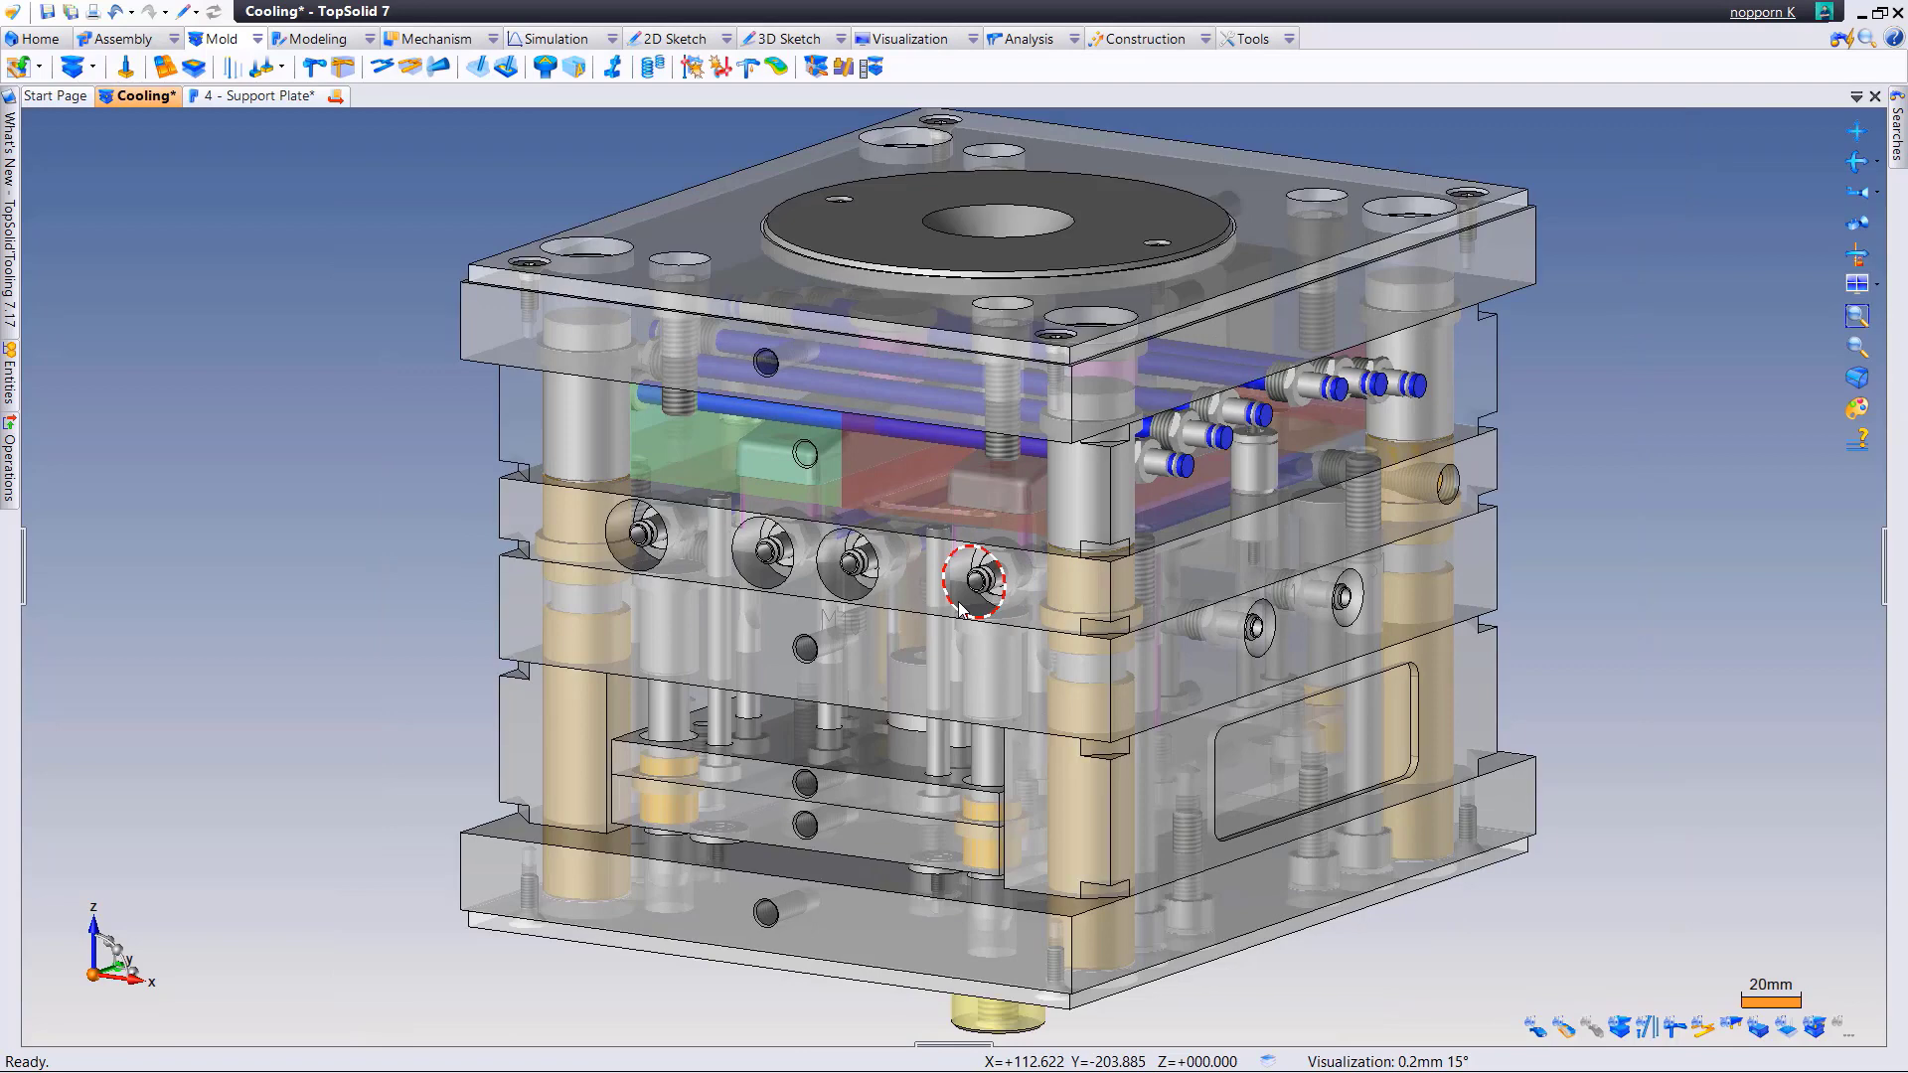